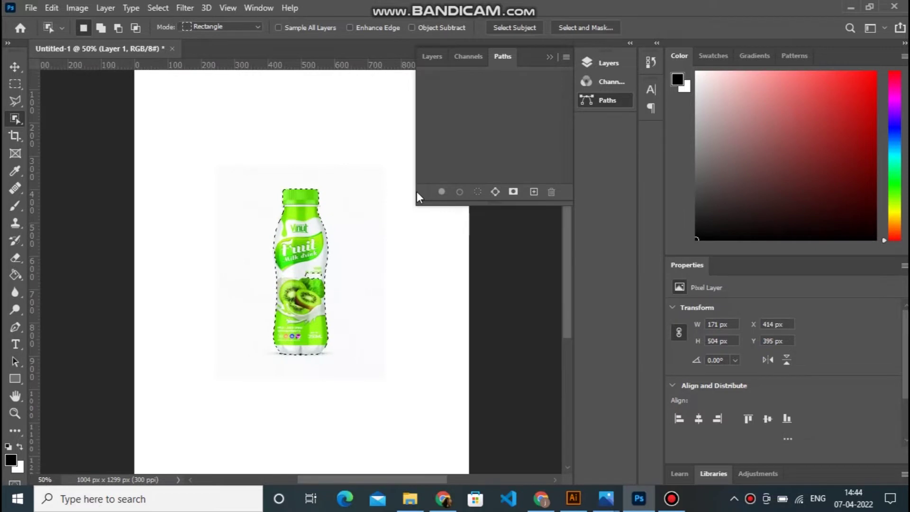
# Invert the bottle selection and remove the off-white background around the bottle
pyautogui.click(158, 7)
pyautogui.click(193, 61)
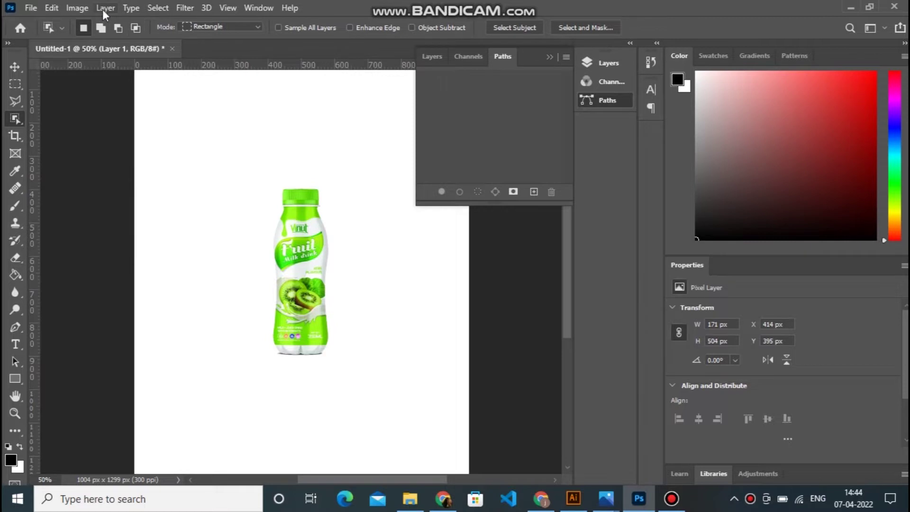
# In the Camera Raw Filter, set the bottle's Exposure to -0.55, Contrast +23, Highlights -8, Shadows +10, Whites +4 and Blacks +3
pyautogui.click(189, 8)
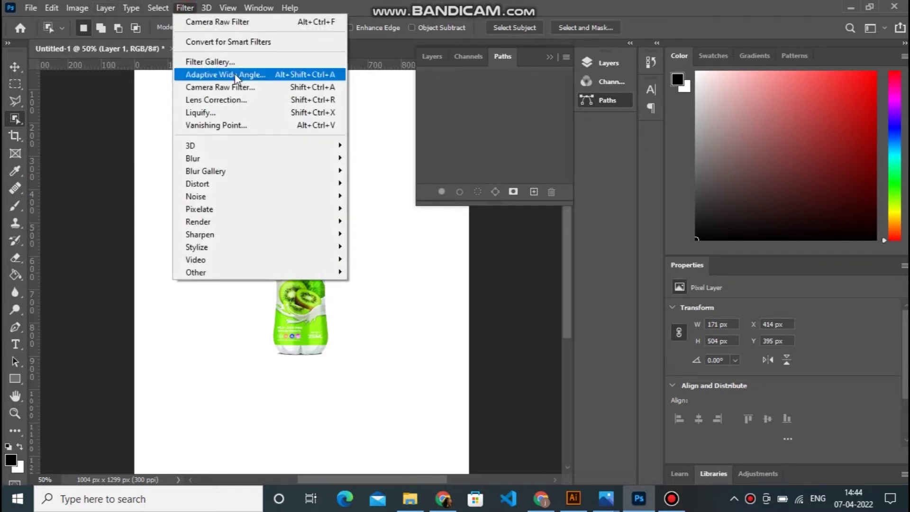
pyautogui.click(237, 88)
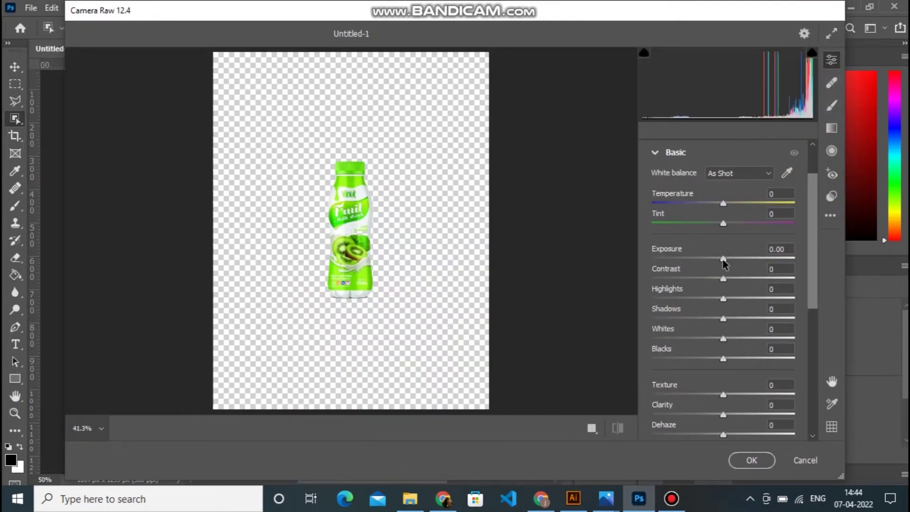
pyautogui.moveTo(725, 263); pyautogui.dragTo(727, 340)
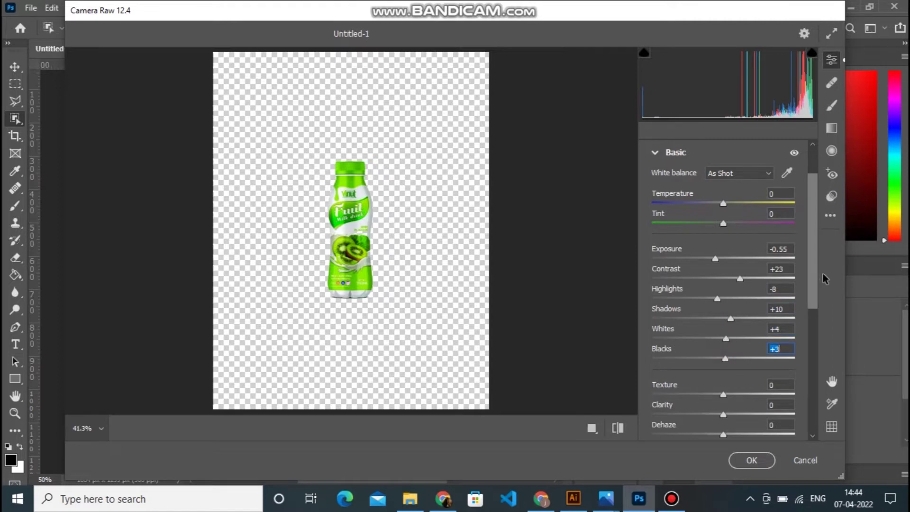
# Set Clarity to +11, Dehaze to +6, Vibrance to +4 and Saturation to +4, and apply the Camera Raw adjustments
pyautogui.moveTo(811, 284); pyautogui.dragTo(812, 317)
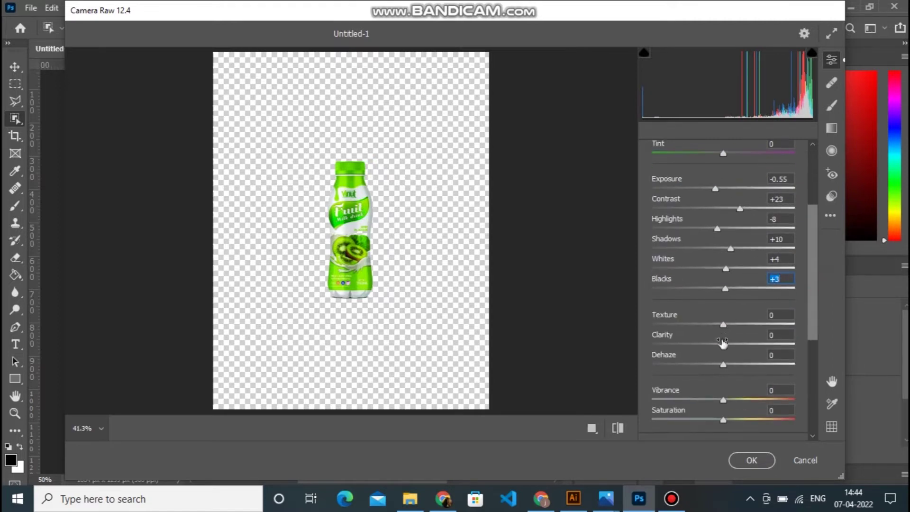
pyautogui.moveTo(724, 350); pyautogui.dragTo(733, 351)
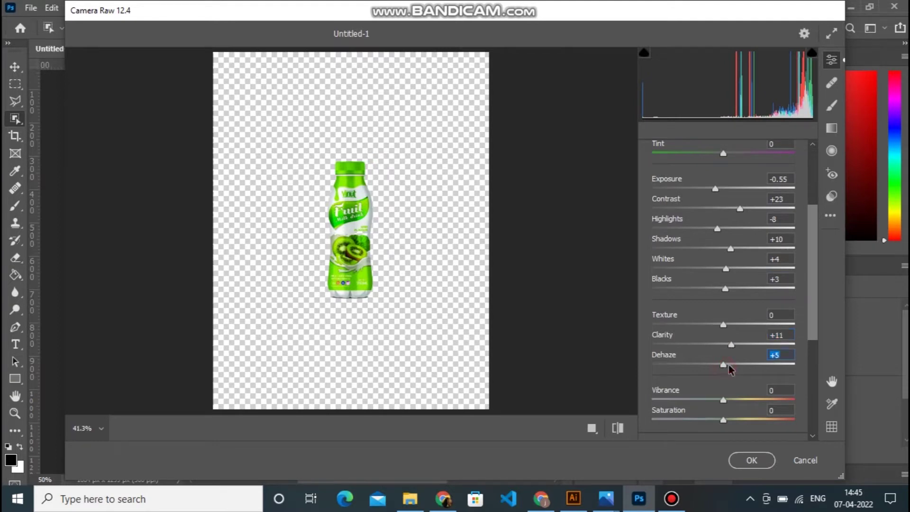
pyautogui.moveTo(728, 365); pyautogui.dragTo(729, 366)
pyautogui.moveTo(723, 403); pyautogui.dragTo(729, 422)
pyautogui.click(759, 459)
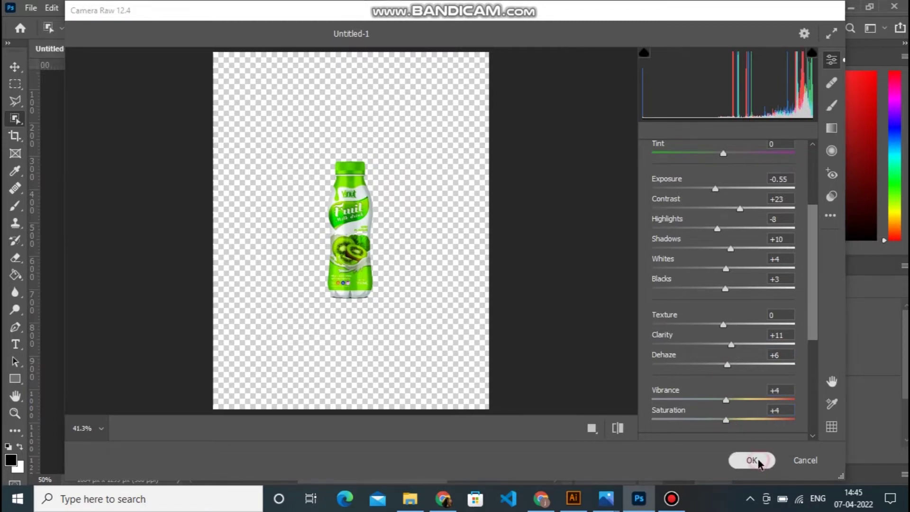
# Convert the bottle layer, Layer 1, to a smart object
pyautogui.click(17, 68)
pyautogui.rightClick(314, 243)
pyautogui.click(317, 245)
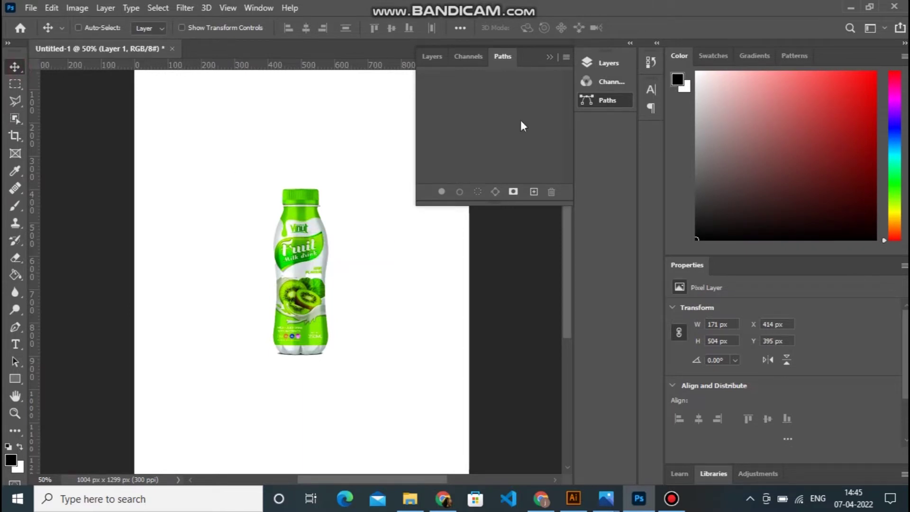
pyautogui.click(605, 61)
pyautogui.rightClick(530, 137)
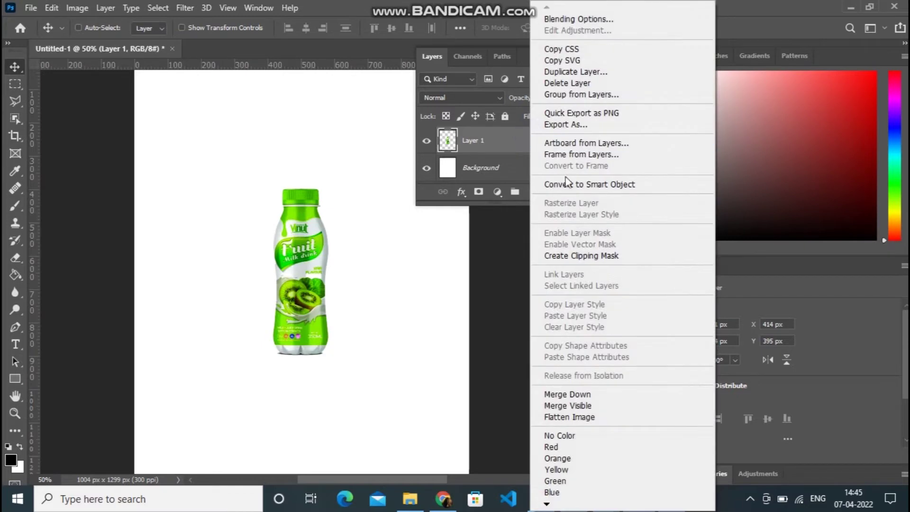
pyautogui.click(566, 185)
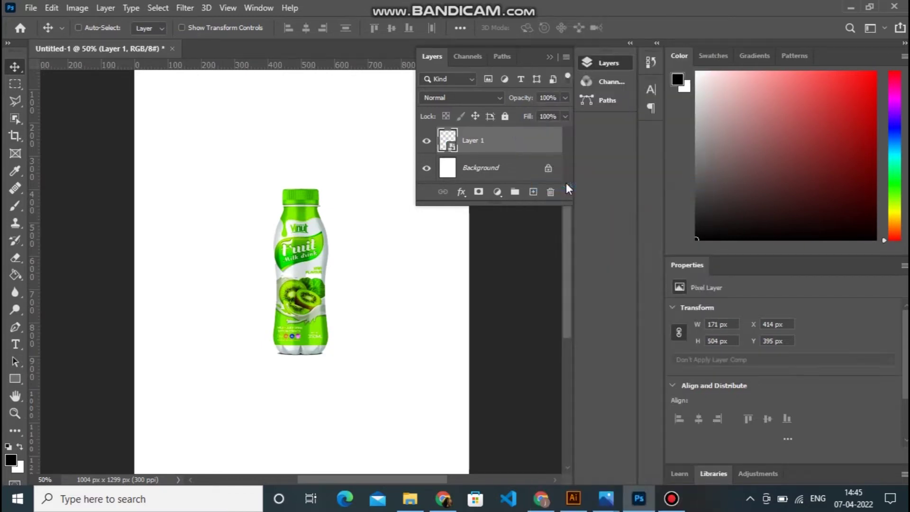
# Enlarge the bottle about its centre with Free Transform to about 279 × 825 px
pyautogui.click(57, 9)
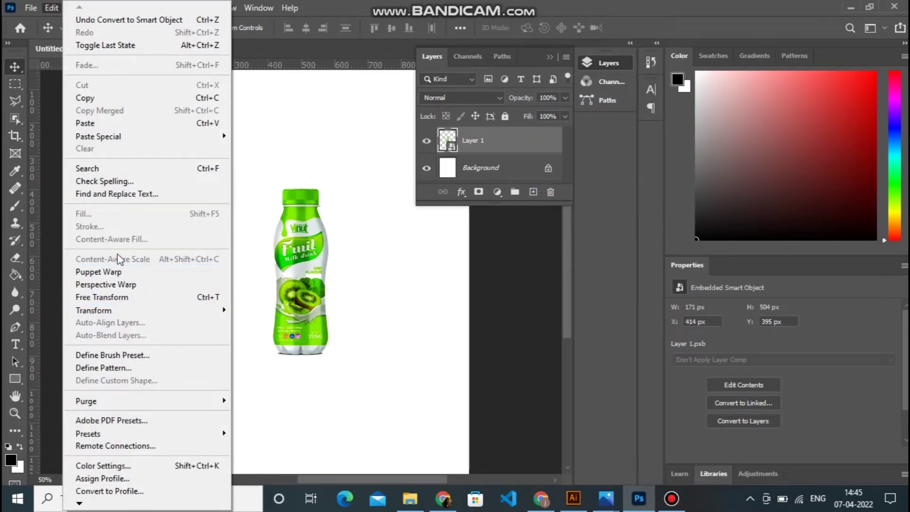
pyautogui.click(137, 296)
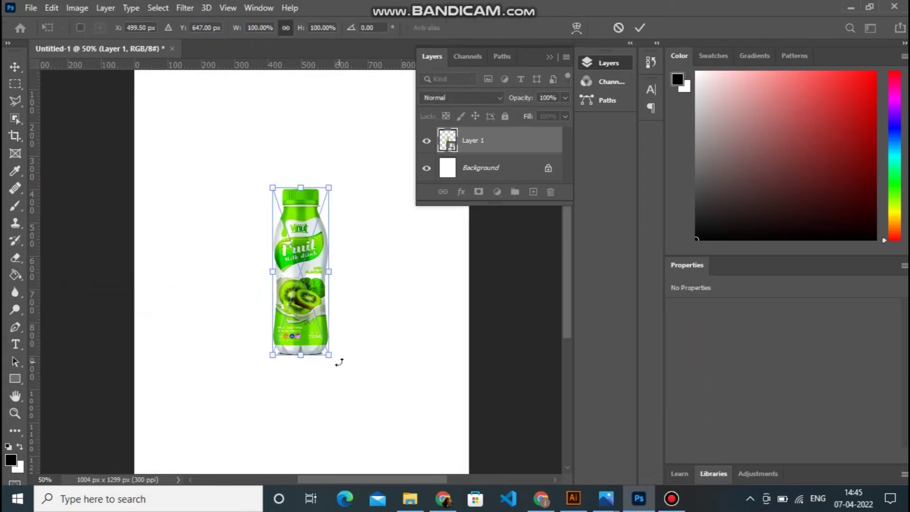
pyautogui.moveTo(330, 356); pyautogui.dragTo(373, 404)
pyautogui.hotkey('ctrl', '-')
pyautogui.press('Return')
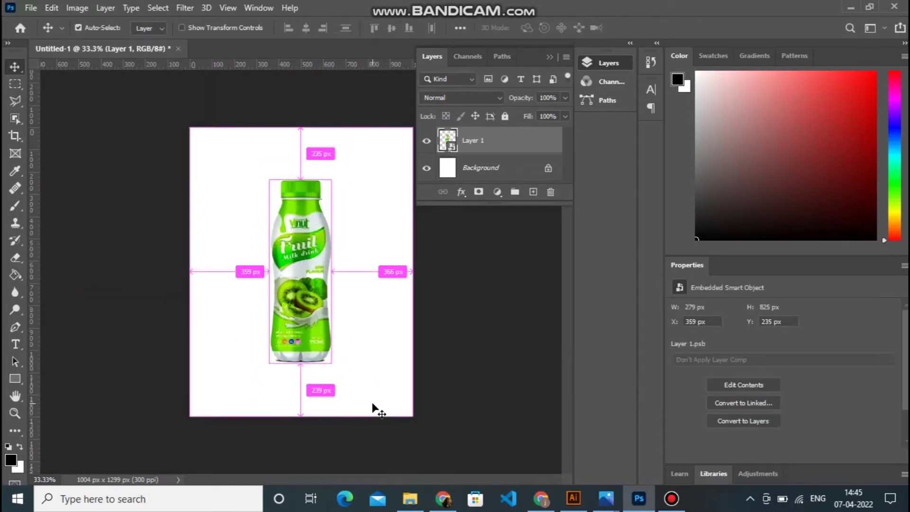
pyautogui.hotkey('ctrl', '+')
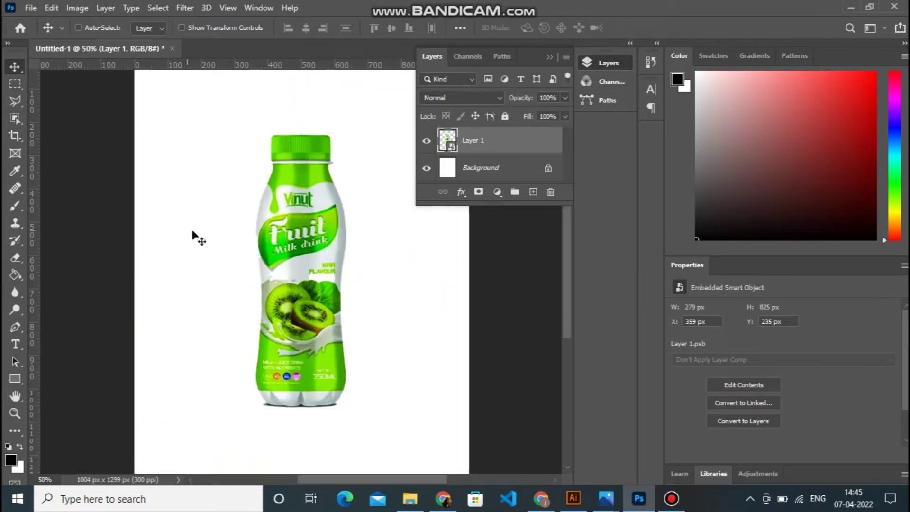
# Sample the green of the bottle's neck and fill a new layer between the Background and the bottle with it
pyautogui.click(513, 174)
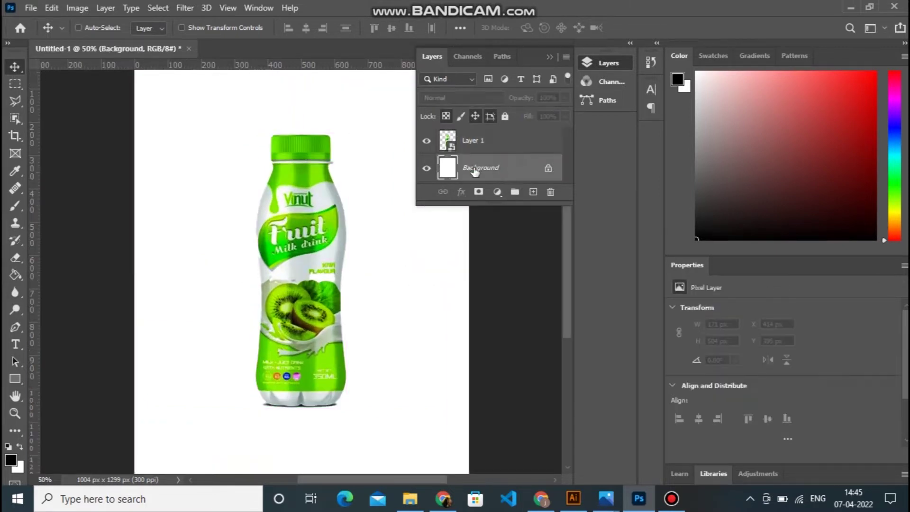
pyautogui.click(14, 170)
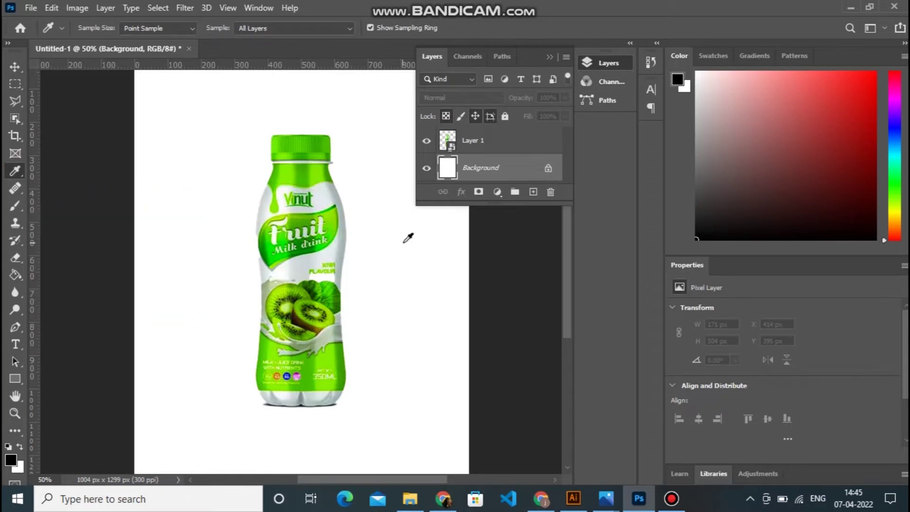
pyautogui.click(311, 167)
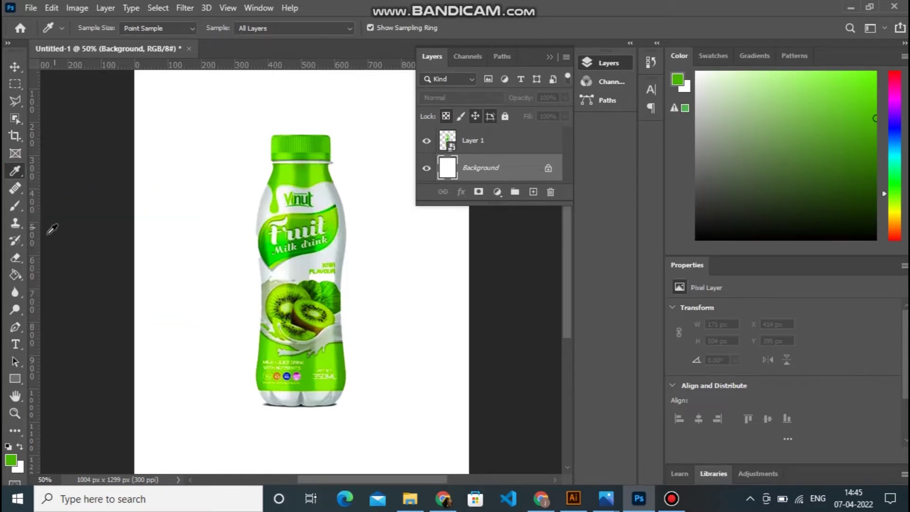
pyautogui.click(16, 276)
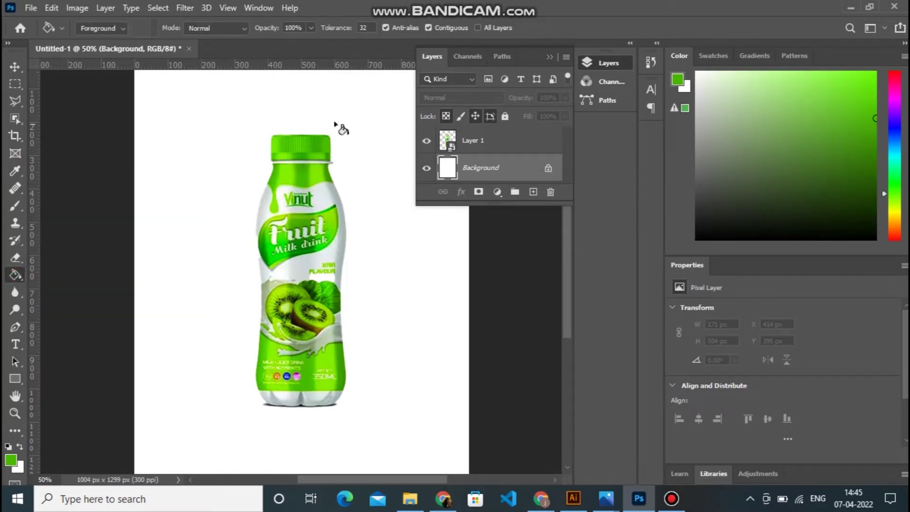
pyautogui.click(529, 192)
pyautogui.click(199, 258)
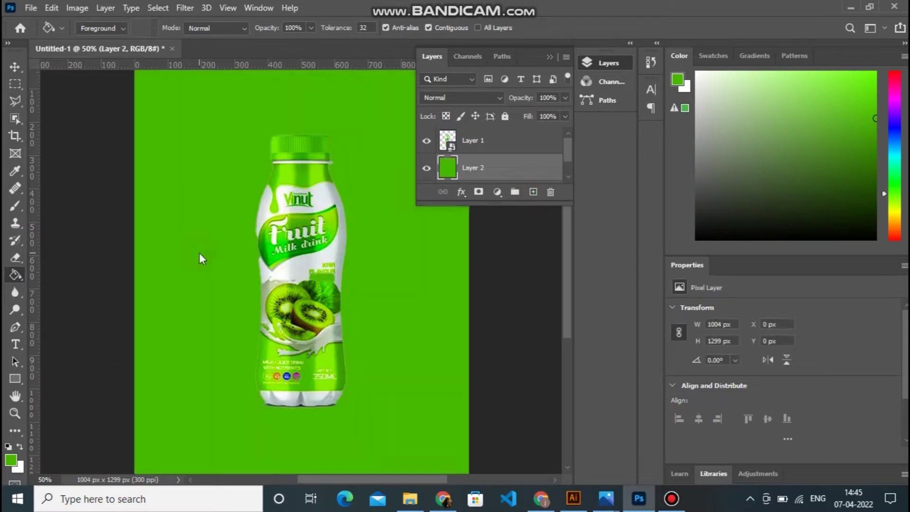
pyautogui.hotkey('ctrl', '+')
# On a new layer behind the bottle, paint a soft glow with the 800 px brush in light green sampled from the label's kiwi
pyautogui.click(533, 193)
pyautogui.click(16, 171)
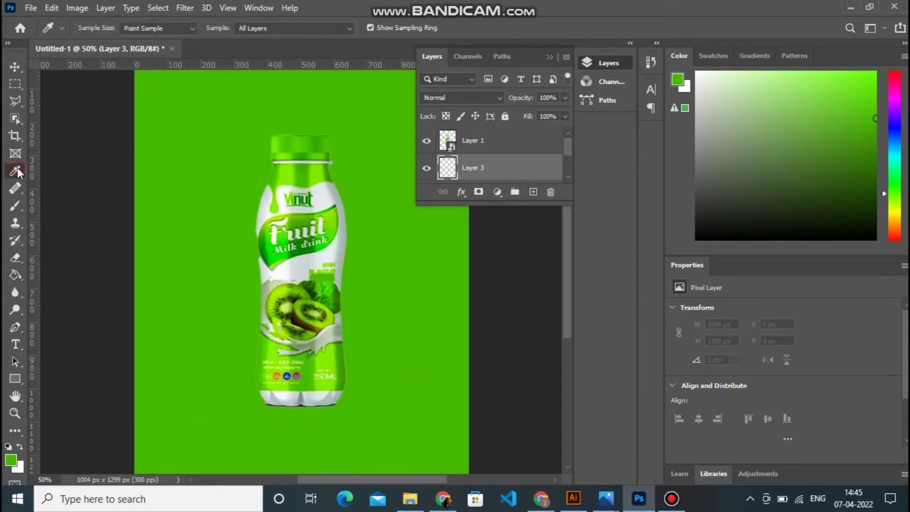
pyautogui.click(278, 290)
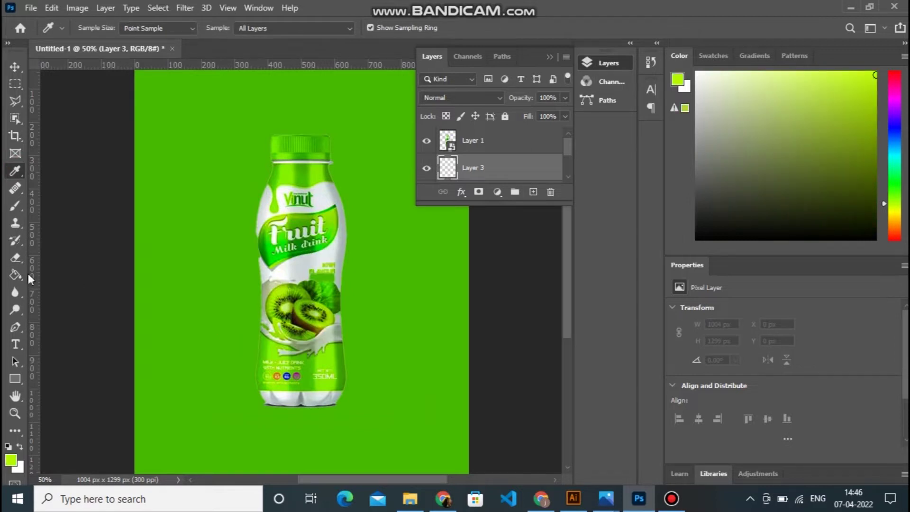
pyautogui.click(15, 207)
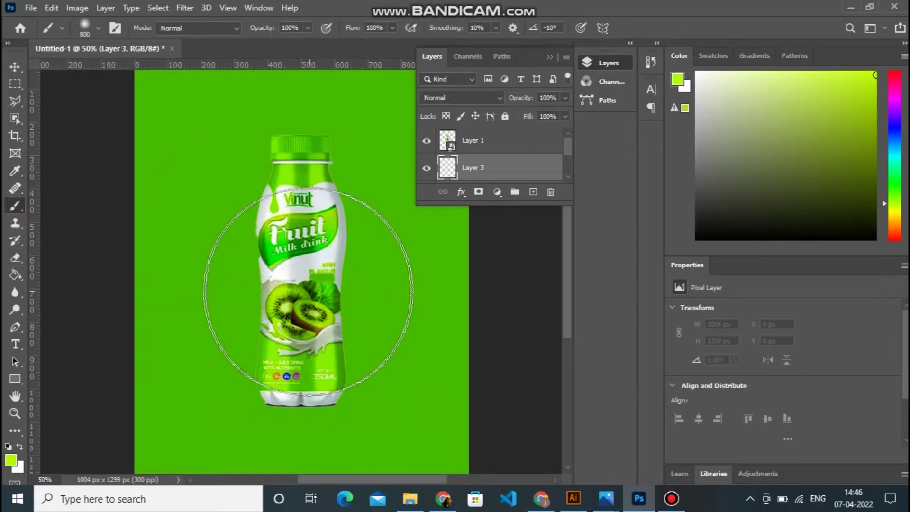
pyautogui.click(297, 288)
pyautogui.hotkey('ctrl', '-')
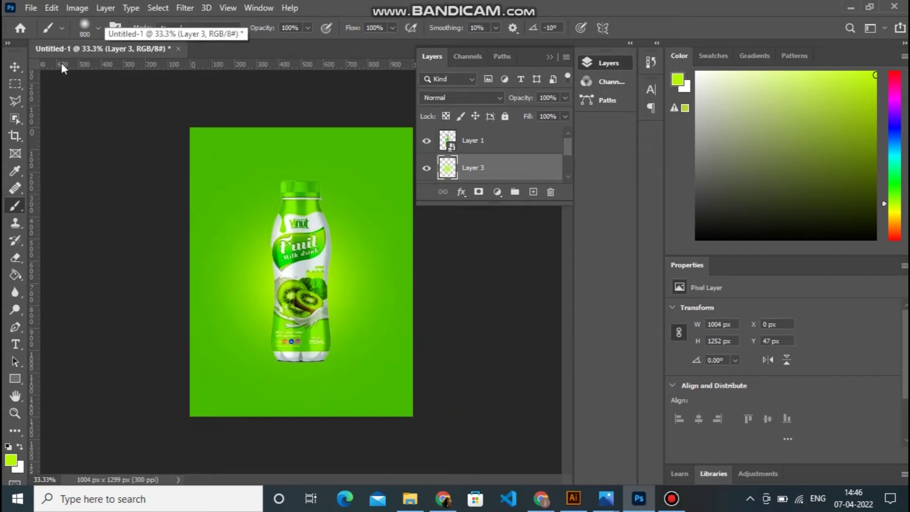
# Place the kiwi slice image 1x from the kiwi folder as an embedded layer behind the bottle
pyautogui.click(14, 68)
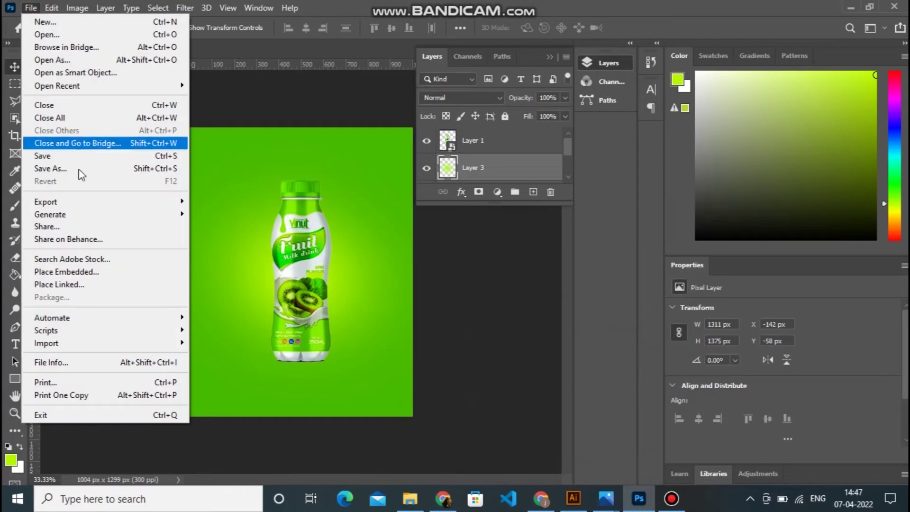
pyautogui.click(90, 275)
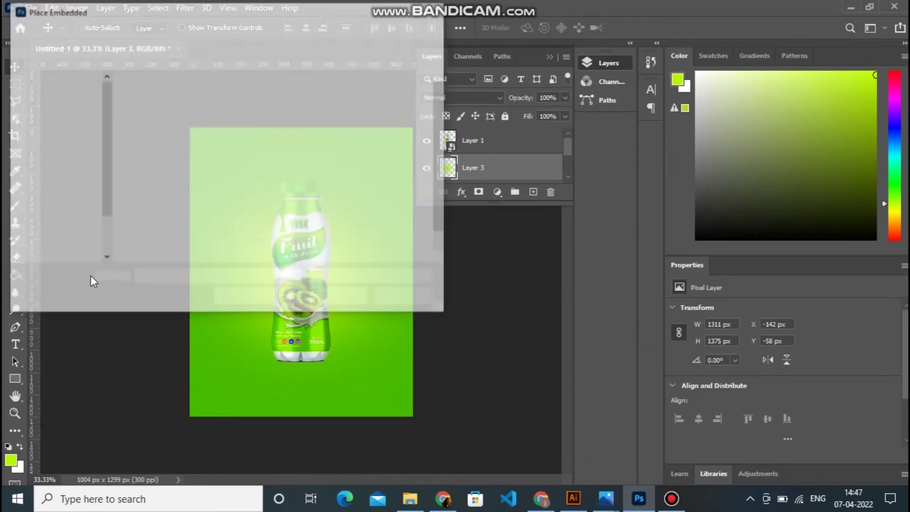
pyautogui.click(171, 122)
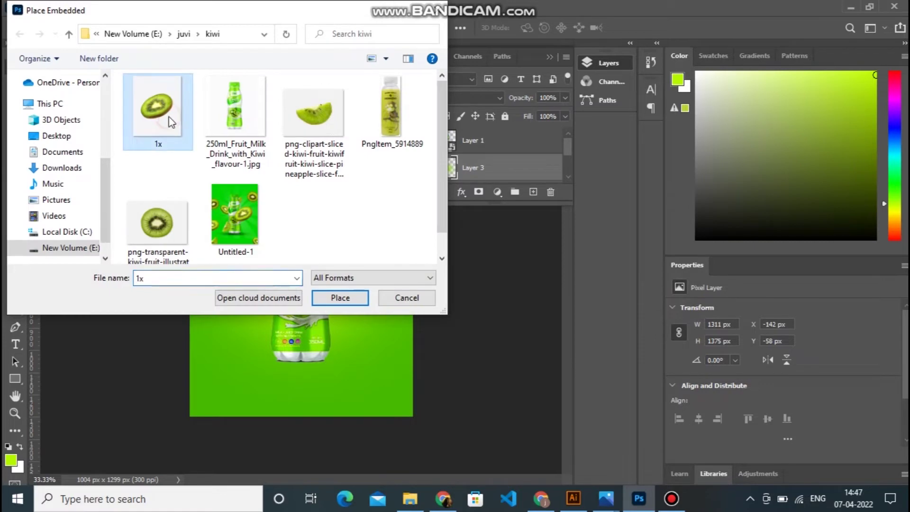
pyautogui.click(334, 300)
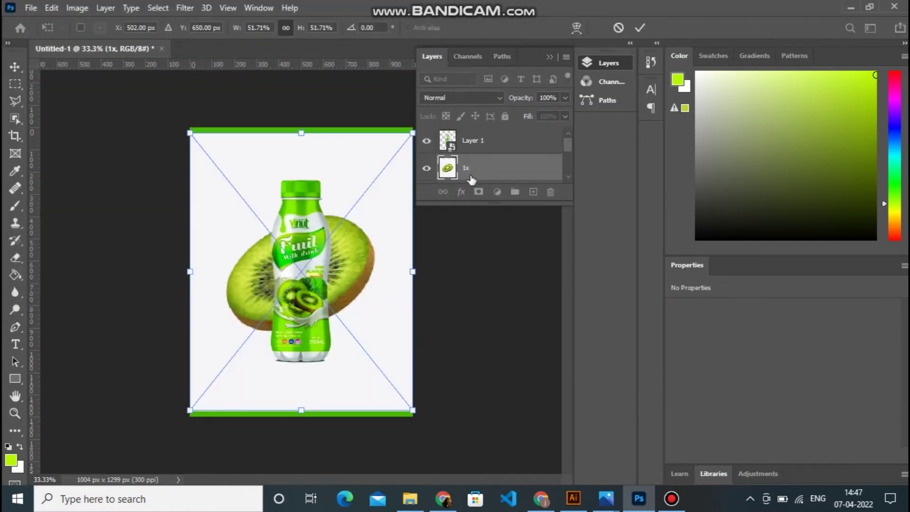
pyautogui.press('Return')
# Rasterize the 1x layer and remove the white background around the kiwi slice using the Magic Wand Tool
pyautogui.rightClick(510, 169)
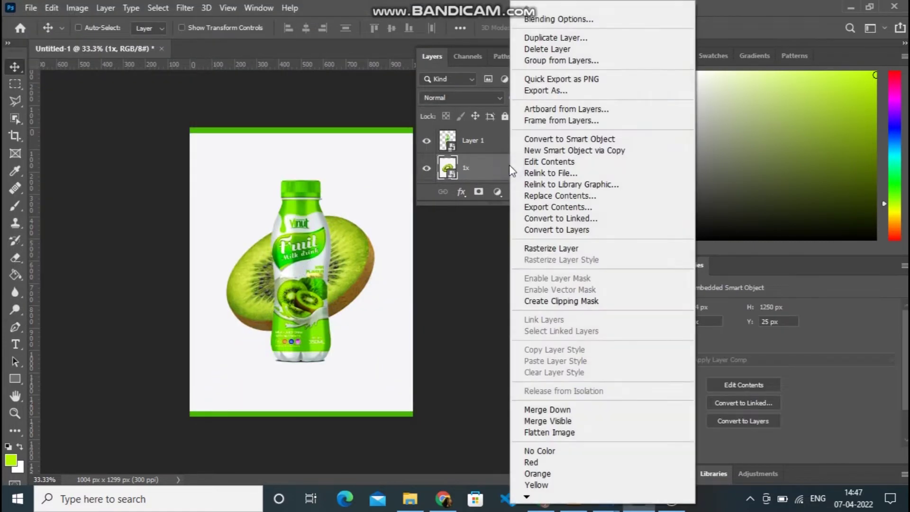
pyautogui.click(574, 247)
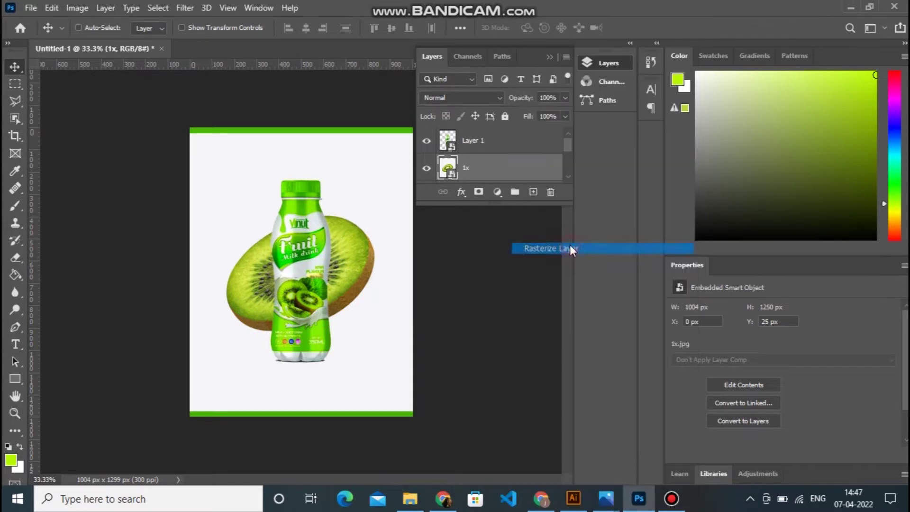
pyautogui.click(14, 121)
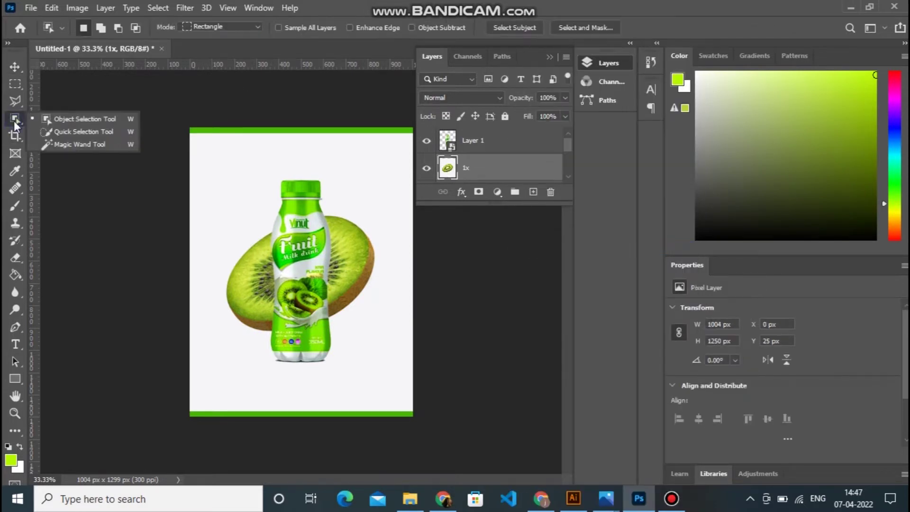
pyautogui.click(70, 139)
pyautogui.click(211, 168)
pyautogui.hotkey('alt', 'BackSpace')
pyautogui.hotkey('ctrl', 'd')
pyautogui.click(14, 68)
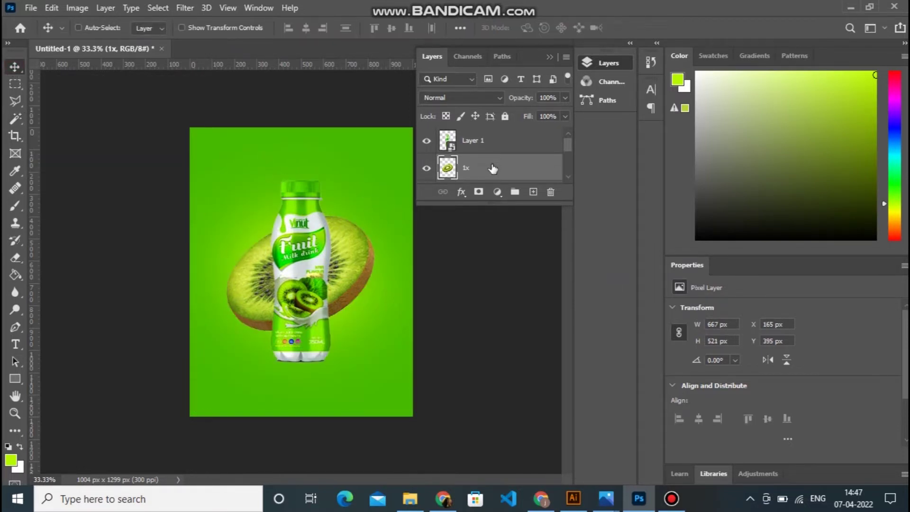
# Shrink the kiwi slice about its centre with Free Transform to about 393 × 307 px
pyautogui.click(45, 8)
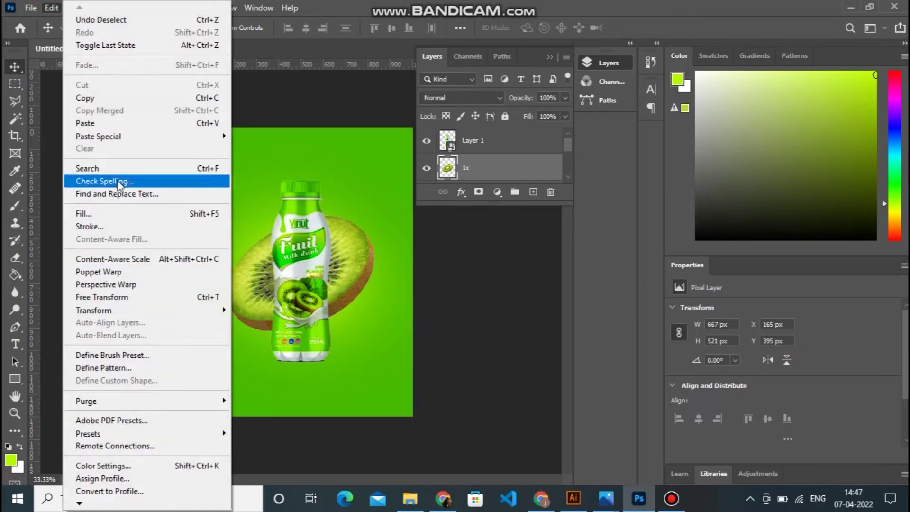
pyautogui.click(133, 298)
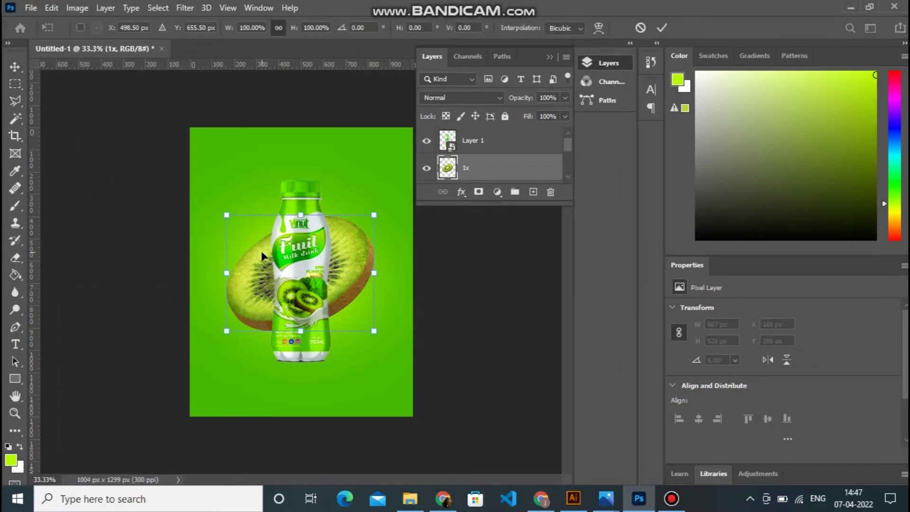
pyautogui.moveTo(226, 216); pyautogui.dragTo(244, 230)
pyautogui.press('Return')
pyautogui.hotkey('ctrl', 't')
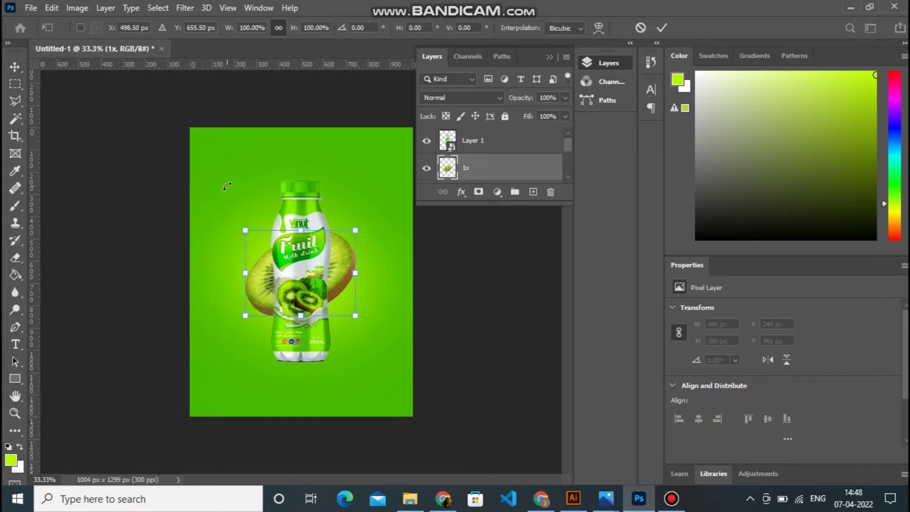
pyautogui.moveTo(245, 230); pyautogui.dragTo(257, 241)
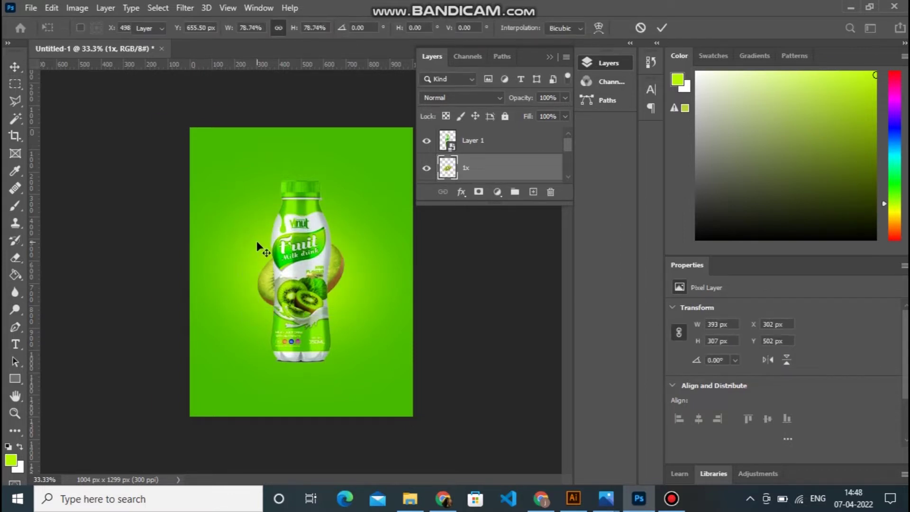
# Bring the 1x kiwi slice in front of the bottle and resize it to about 355 × 279 px over the label's lower right
pyautogui.press('Return')
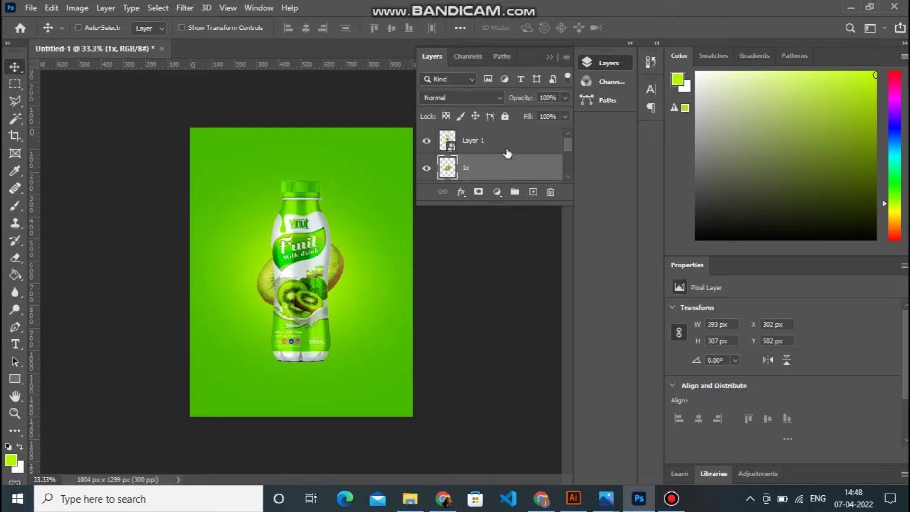
pyautogui.moveTo(507, 167); pyautogui.dragTo(493, 144)
pyautogui.moveTo(304, 259)
pyautogui.mouseDown()
pyautogui.moveTo(331, 247)
pyautogui.moveTo(323, 256)
pyautogui.moveTo(284, 244)
pyautogui.moveTo(291, 252)
pyautogui.mouseUp()
pyautogui.hotkey('ctrl', 't')
pyautogui.press('Return')
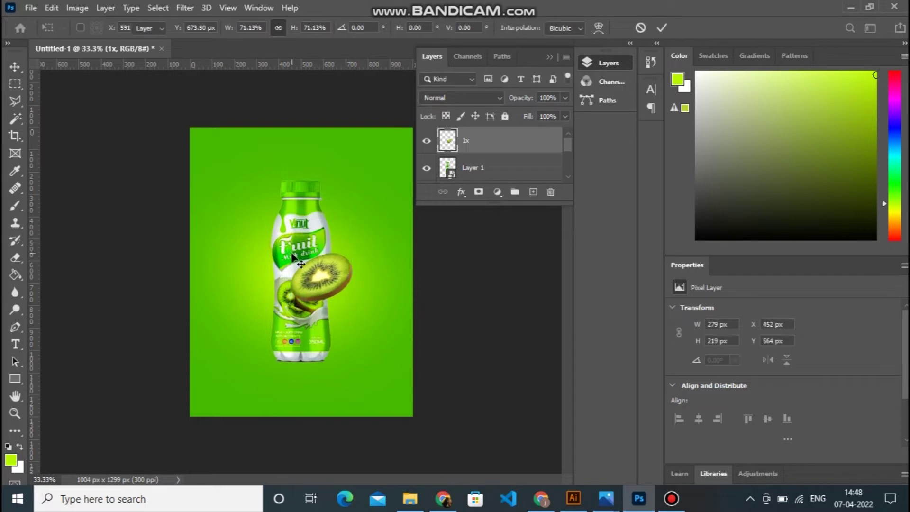
pyautogui.hotkey('ctrl', 't')
pyautogui.moveTo(353, 303)
pyautogui.mouseDown()
pyautogui.moveTo(371, 290)
pyautogui.moveTo(361, 309)
pyautogui.mouseUp()
pyautogui.press('Return')
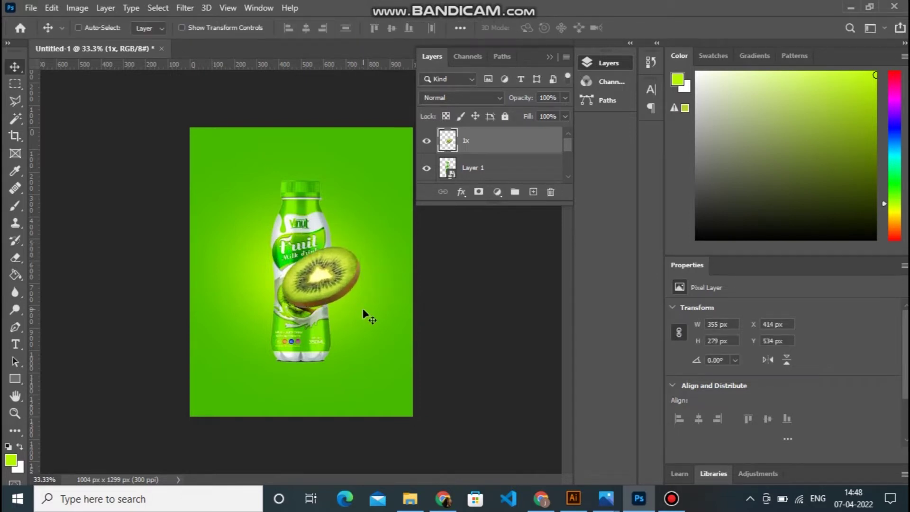
# Open the Camera Raw Filter for the front kiwi slice and set Highlights to -9, Shadows to +20 and Whites to +16
pyautogui.click(183, 8)
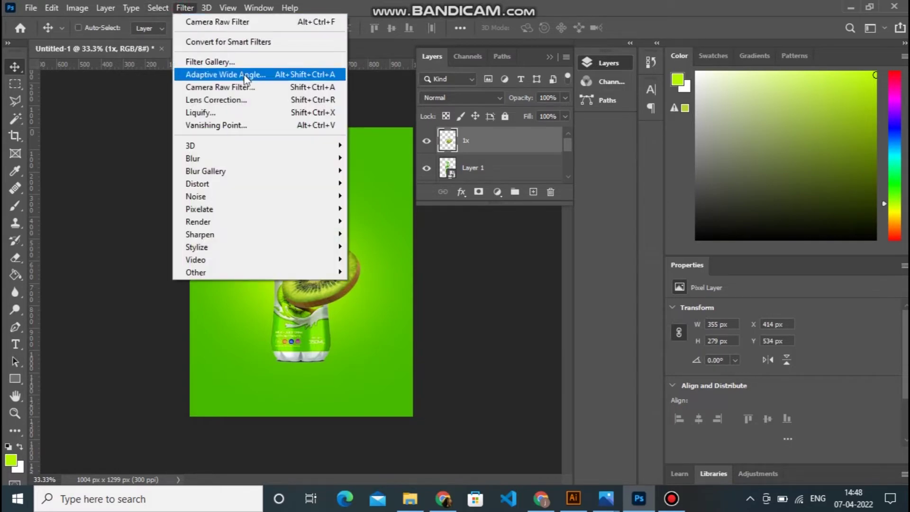
pyautogui.click(249, 88)
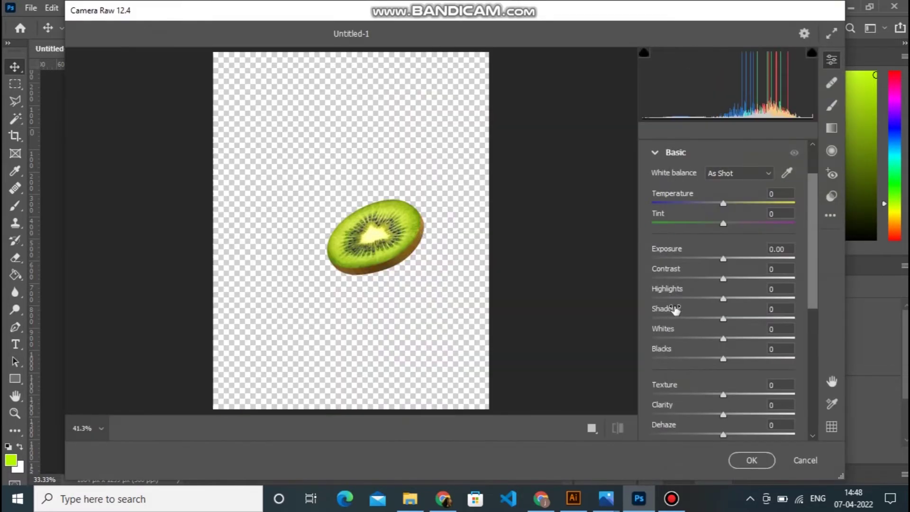
pyautogui.moveTo(724, 297); pyautogui.dragTo(735, 298)
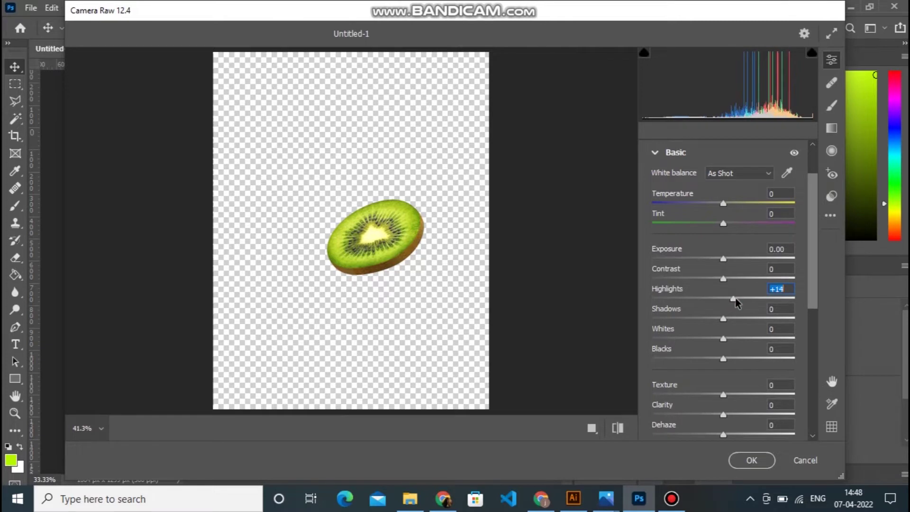
pyautogui.moveTo(735, 302); pyautogui.dragTo(734, 339)
pyautogui.moveTo(813, 290); pyautogui.dragTo(812, 330)
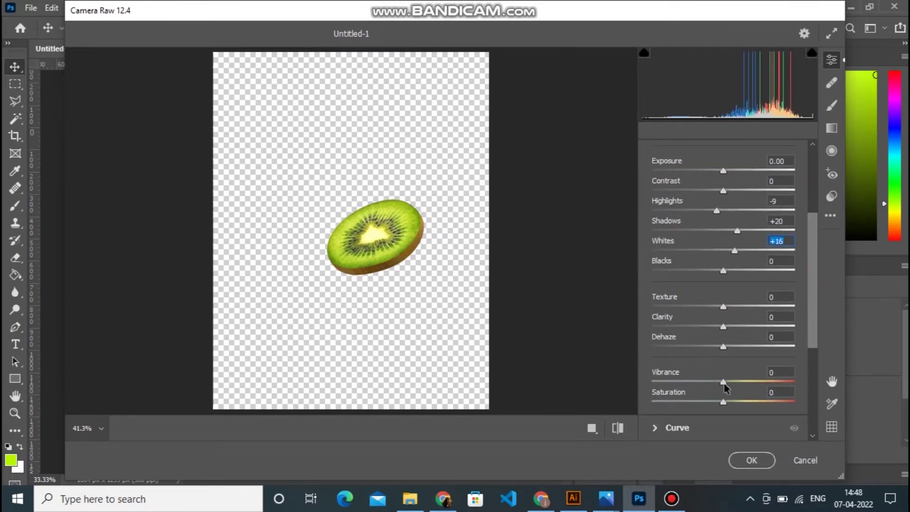
# Set Vibrance to +20 and Saturation to +16, fine-tune Blacks and Clarity, and apply the Camera Raw adjustments
pyautogui.moveTo(737, 387); pyautogui.dragTo(734, 407)
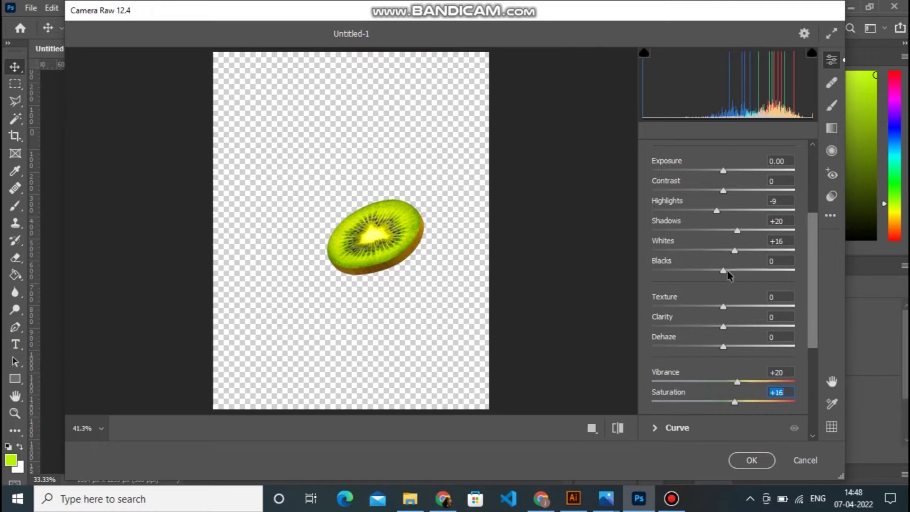
pyautogui.moveTo(723, 274); pyautogui.dragTo(744, 280)
pyautogui.moveTo(723, 327); pyautogui.dragTo(734, 353)
pyautogui.click(751, 460)
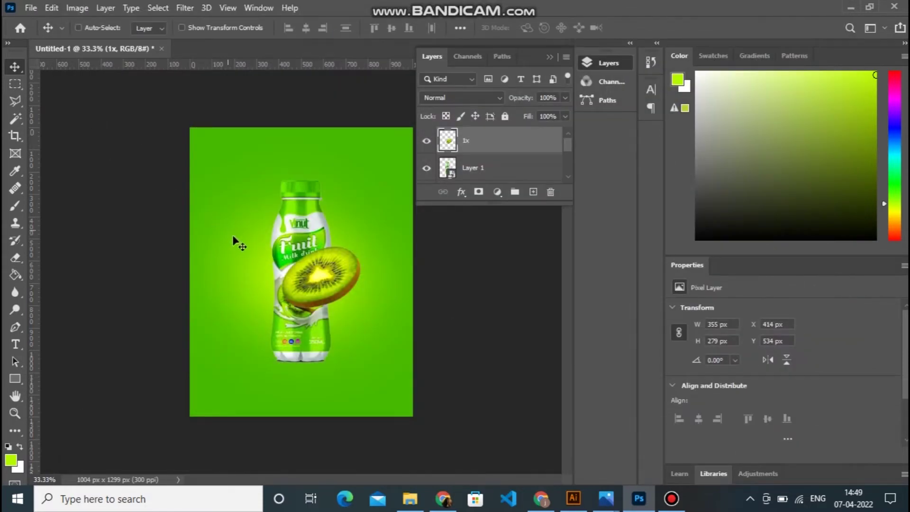
# Duplicate the kiwi slice to the left of the bottle, rotate the copy and put its layer behind the bottle
pyautogui.hotkey('ctrl', 't')
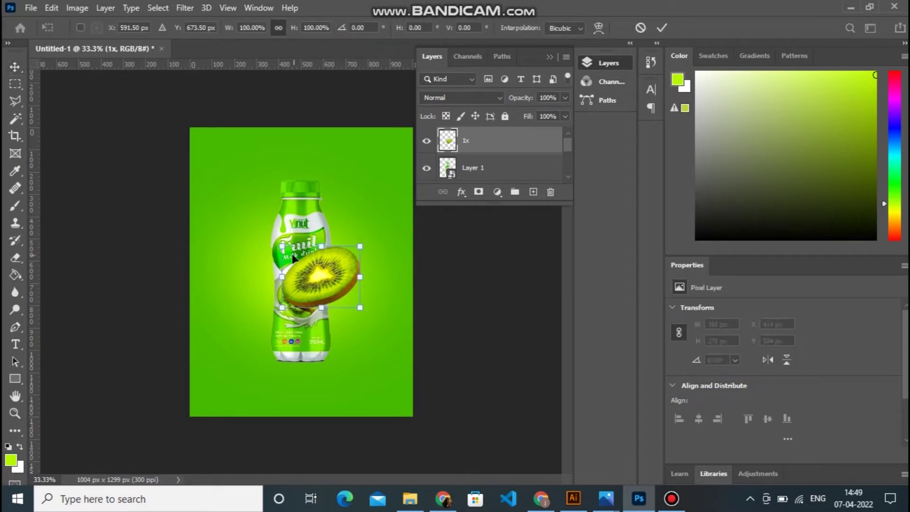
pyautogui.press('Return')
pyautogui.moveTo(306, 274); pyautogui.dragTo(231, 261)
pyautogui.hotkey('ctrl', 't')
pyautogui.moveTo(319, 219); pyautogui.dragTo(301, 346)
pyautogui.press('Return')
pyautogui.moveTo(505, 141)
pyautogui.mouseDown()
pyautogui.moveTo(500, 233)
pyautogui.moveTo(502, 101)
pyautogui.moveTo(503, 149)
pyautogui.mouseUp()
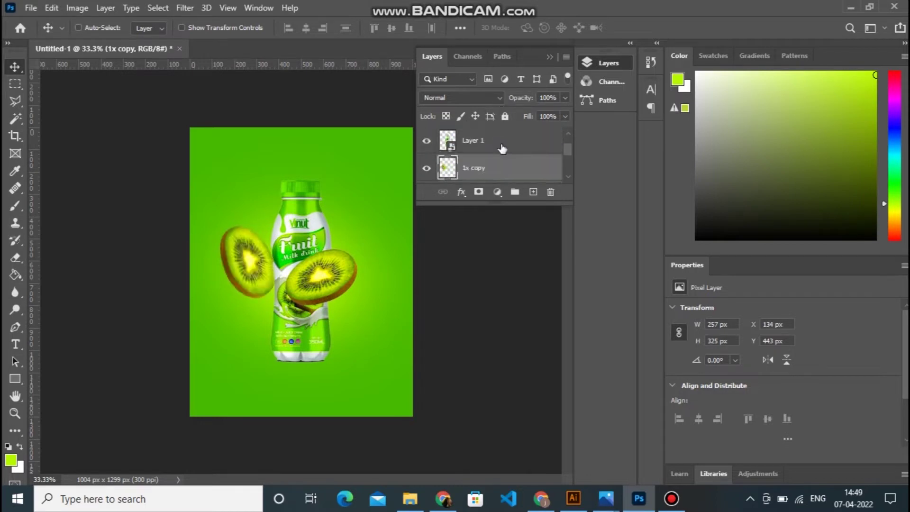
# Tilt the slice copy with Free Transform to about 266 × 236 px and place it to the upper left of the label
pyautogui.moveTo(279, 239); pyautogui.dragTo(299, 214)
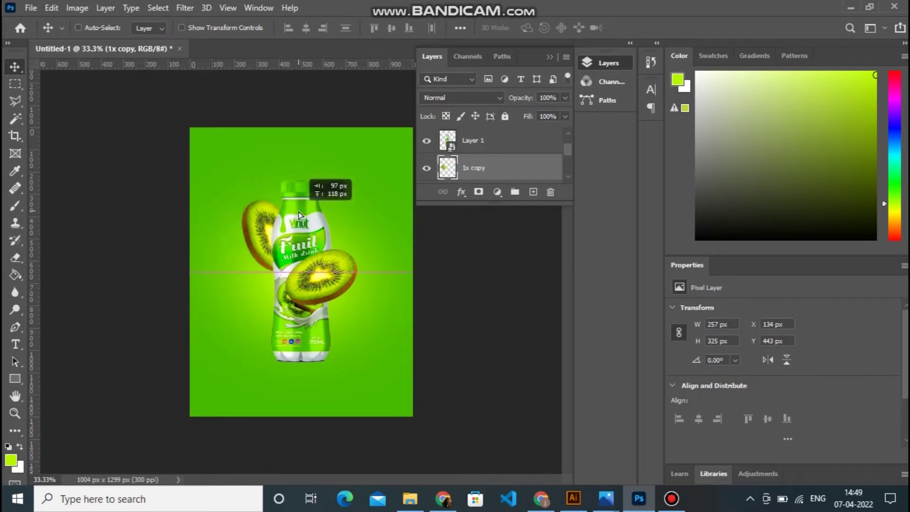
pyautogui.hotkey('ctrl', 't')
pyautogui.moveTo(322, 186); pyautogui.dragTo(293, 164)
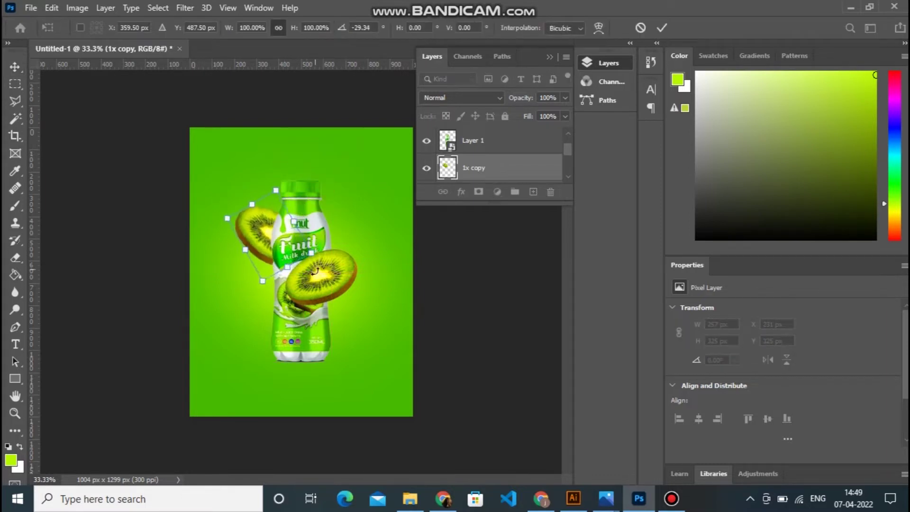
pyautogui.moveTo(310, 256); pyautogui.dragTo(237, 234)
pyautogui.press('Return')
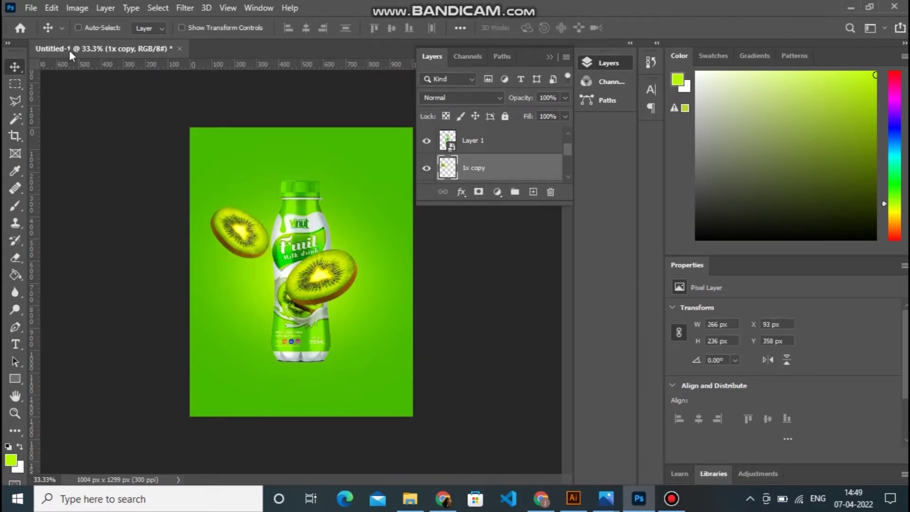
# Place the round png-transparent-kiwi-fruit-illustration image from the kiwi folder as an embedded layer behind the bottle
pyautogui.click(30, 8)
pyautogui.click(109, 264)
pyautogui.click(164, 215)
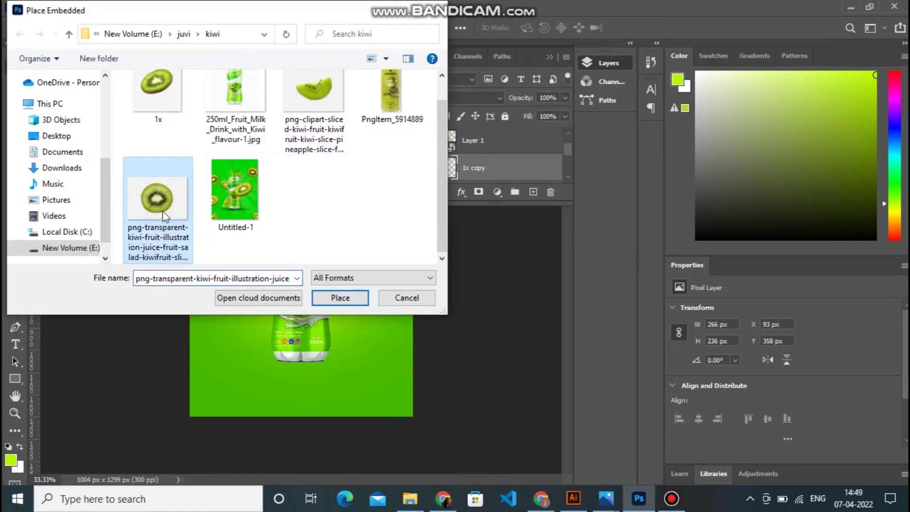
pyautogui.click(351, 297)
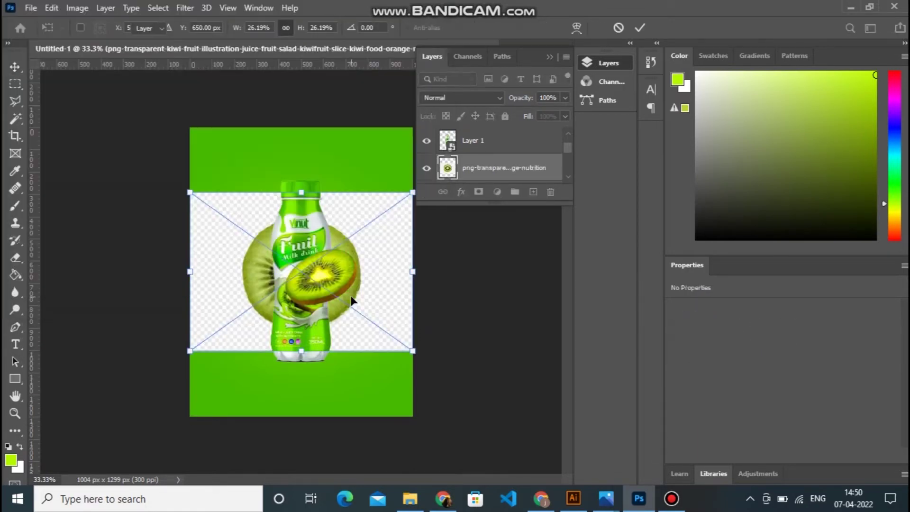
pyautogui.press('Return')
# Rasterize the round kiwi layer and delete its checkered background using the Magic Wand Tool
pyautogui.rightClick(524, 167)
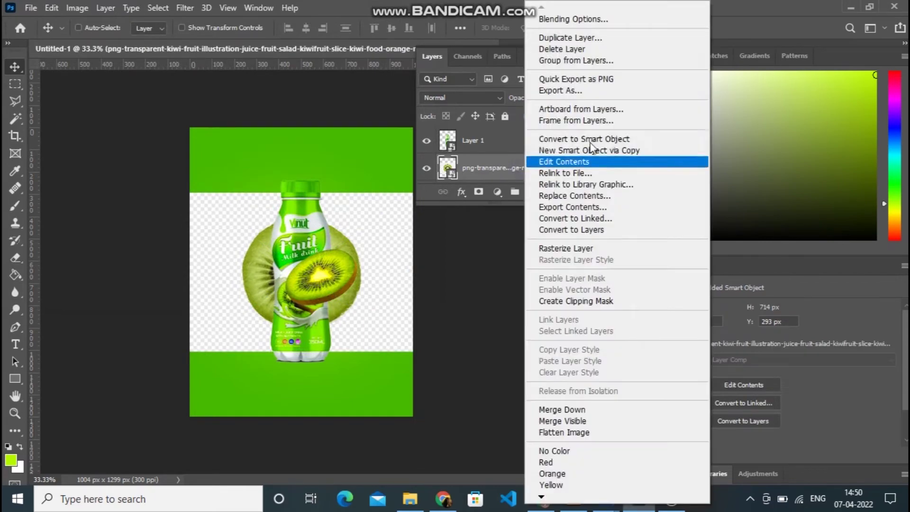
pyautogui.click(584, 248)
pyautogui.click(13, 119)
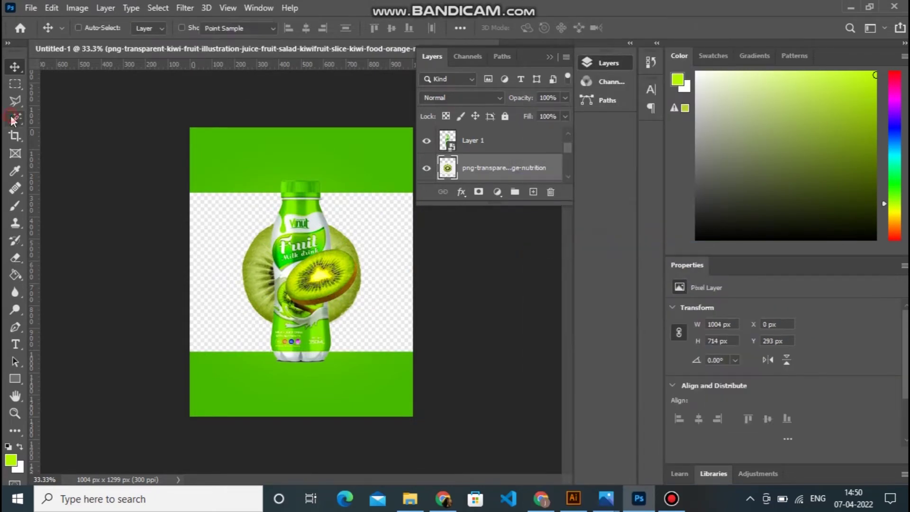
pyautogui.click(218, 260)
pyautogui.press('Delete')
pyautogui.hotkey('ctrl', 'd')
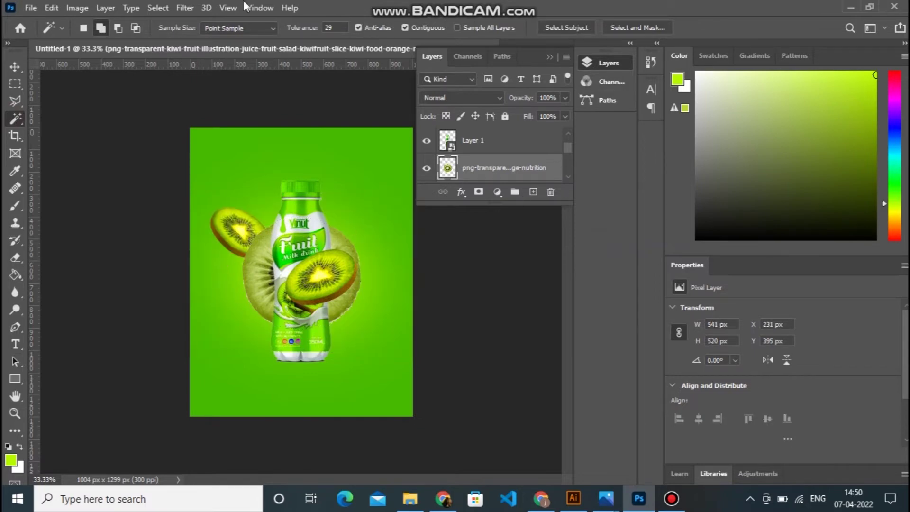
# In the Camera Raw Filter for the round kiwi, set Highlights +40, Shadows -30, Whites +13, Blacks +8 and Tint -22
pyautogui.click(188, 4)
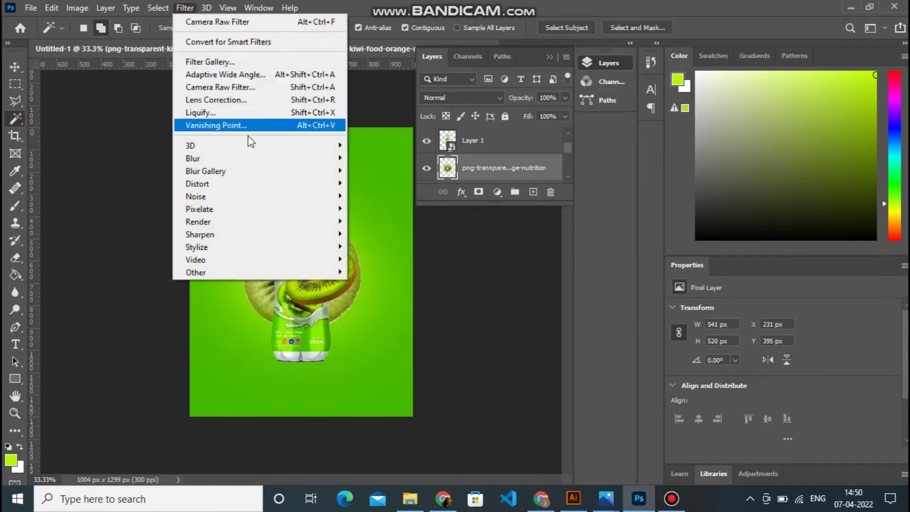
pyautogui.click(232, 85)
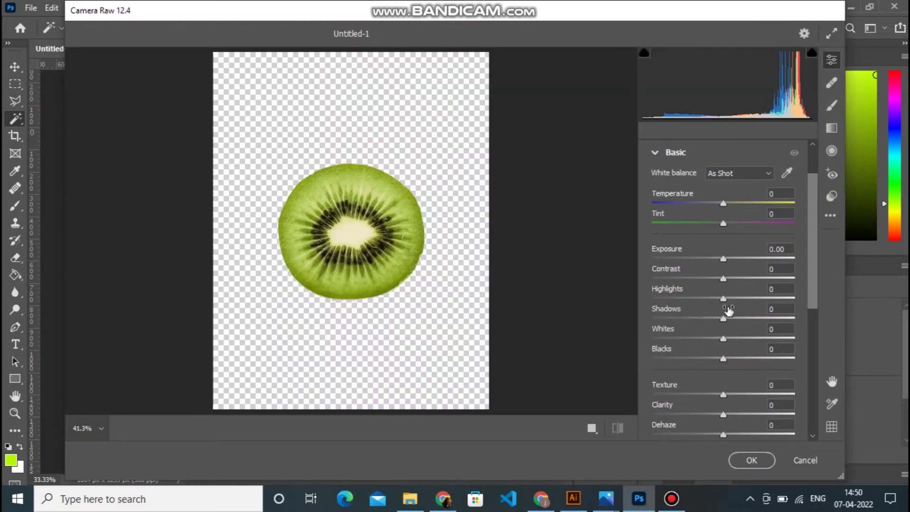
pyautogui.moveTo(724, 297); pyautogui.dragTo(731, 360)
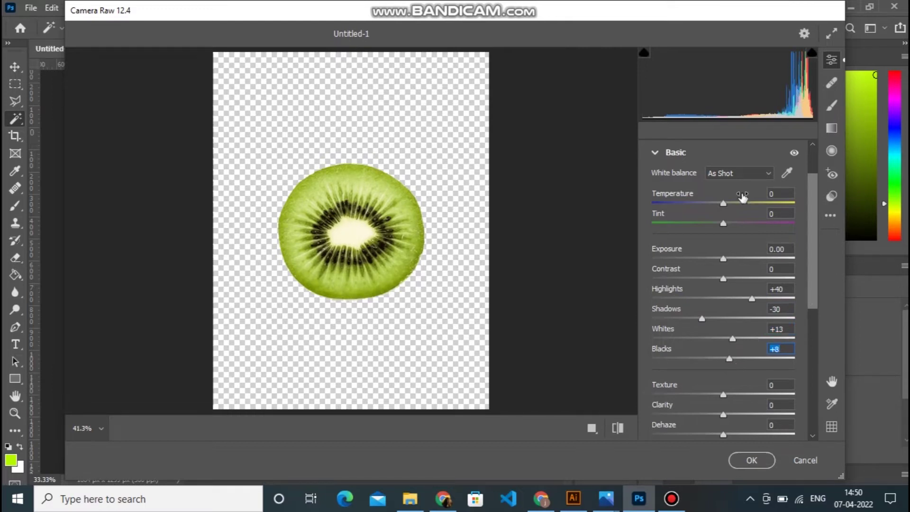
pyautogui.moveTo(724, 229); pyautogui.dragTo(709, 229)
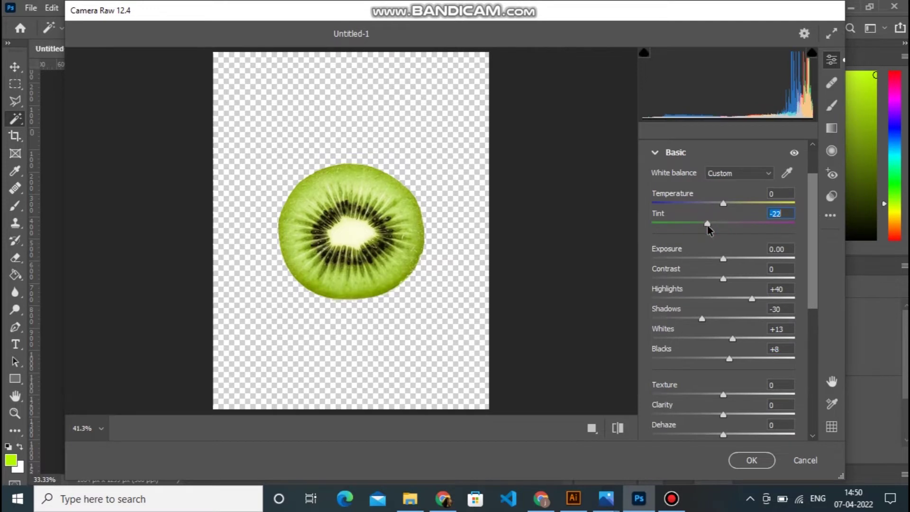
# Set the round kiwi's Exposure to -0.50, Contrast to +5 and Saturation to +14, and apply the Camera Raw adjustments
pyautogui.moveTo(812, 301); pyautogui.dragTo(812, 309)
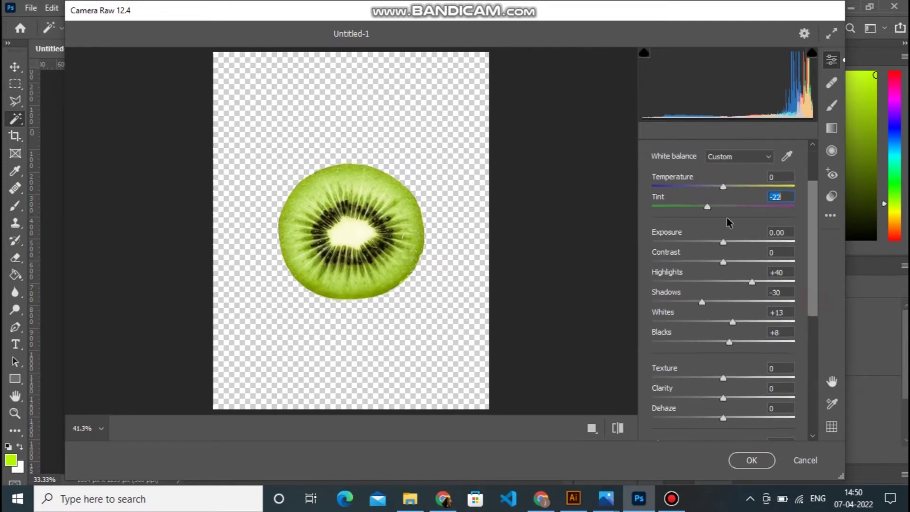
pyautogui.moveTo(725, 243); pyautogui.dragTo(727, 264)
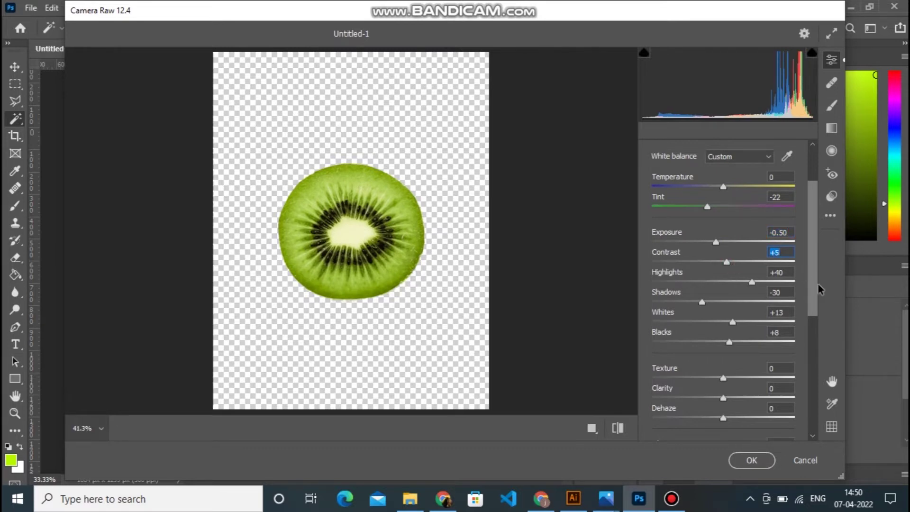
pyautogui.moveTo(810, 295); pyautogui.dragTo(793, 354)
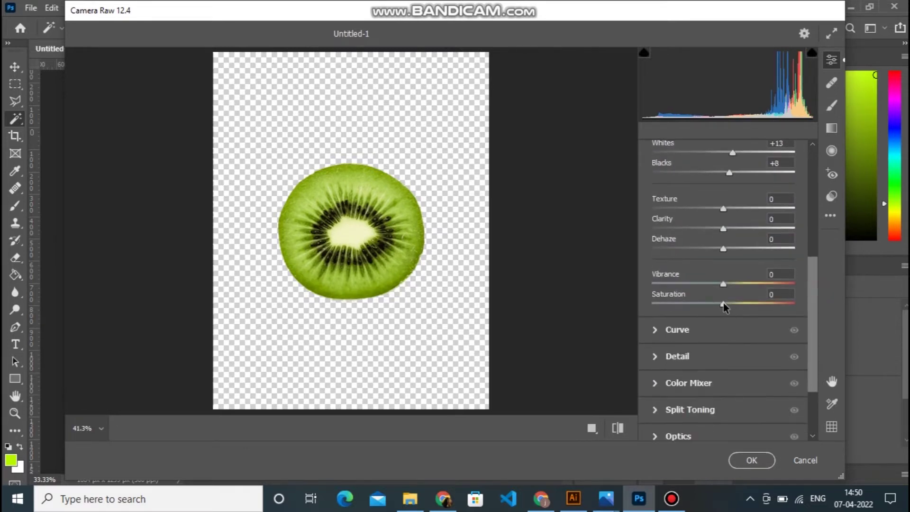
pyautogui.moveTo(724, 305); pyautogui.dragTo(734, 307)
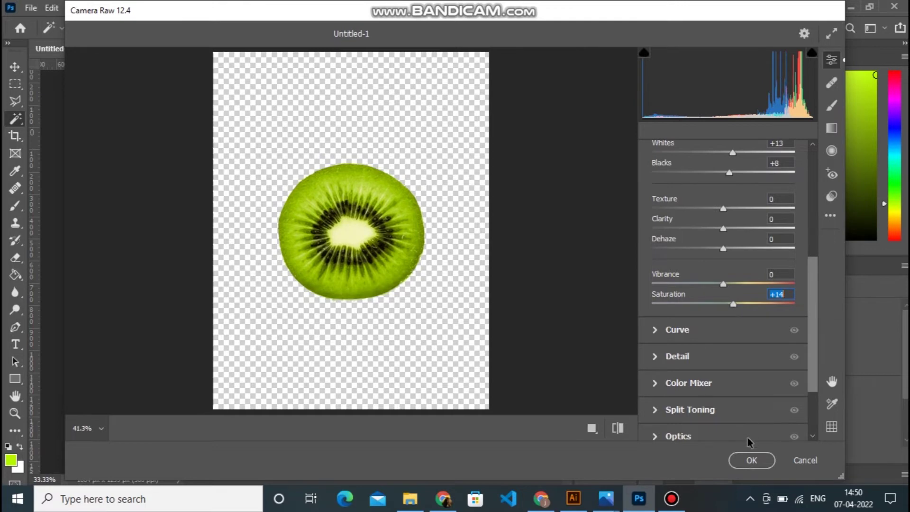
pyautogui.click(751, 460)
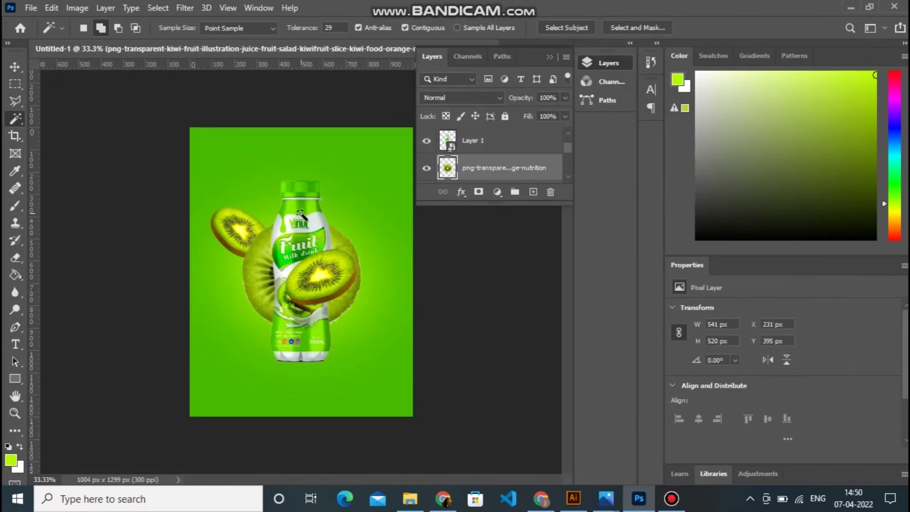
# Shrink the round kiwi to about 245 × 234 px, tilt it slightly and place it at the bottle's lower left
pyautogui.hotkey('ctrl', 't')
pyautogui.moveTo(241, 216); pyautogui.dragTo(262, 236)
pyautogui.moveTo(313, 270); pyautogui.dragTo(249, 312)
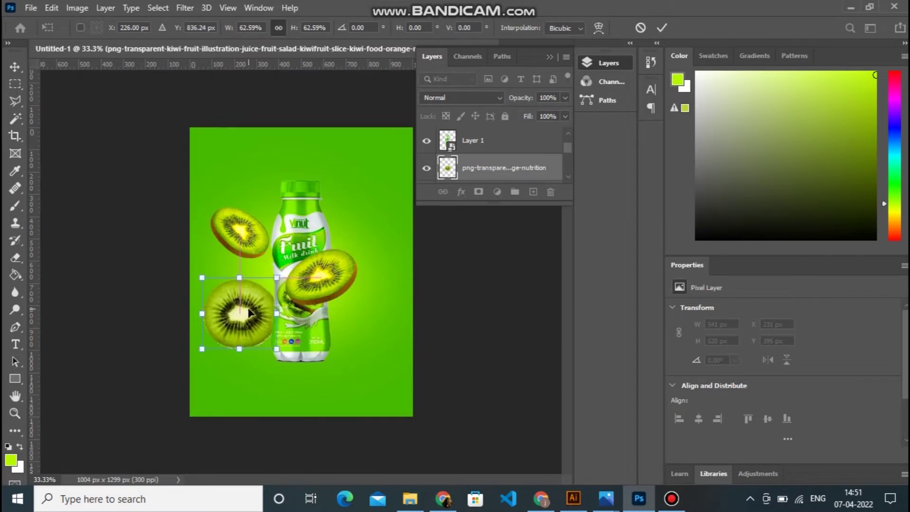
pyautogui.moveTo(318, 263); pyautogui.dragTo(318, 250)
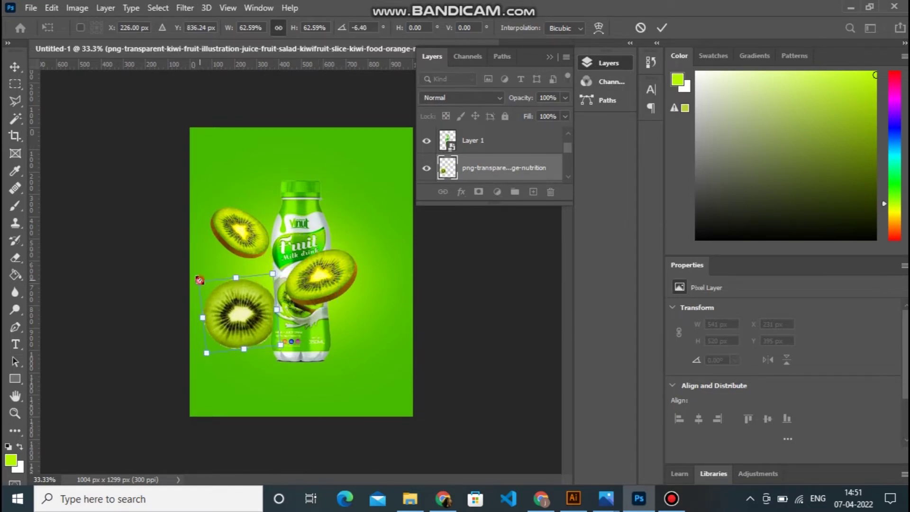
pyautogui.moveTo(200, 280); pyautogui.dragTo(211, 289)
pyautogui.press('Return')
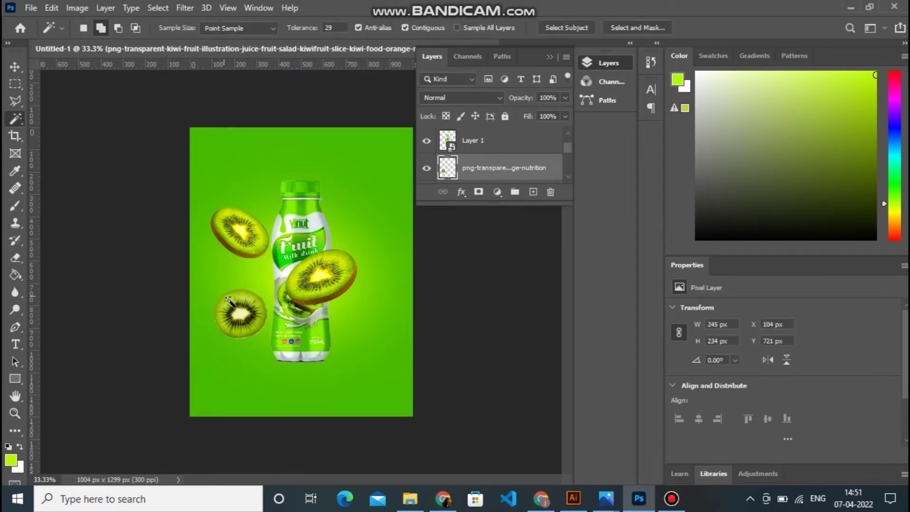
# Move the round kiwi slice to about X 254, Y 760 px, partly hidden behind the bottle's lower left side
pyautogui.click(237, 312)
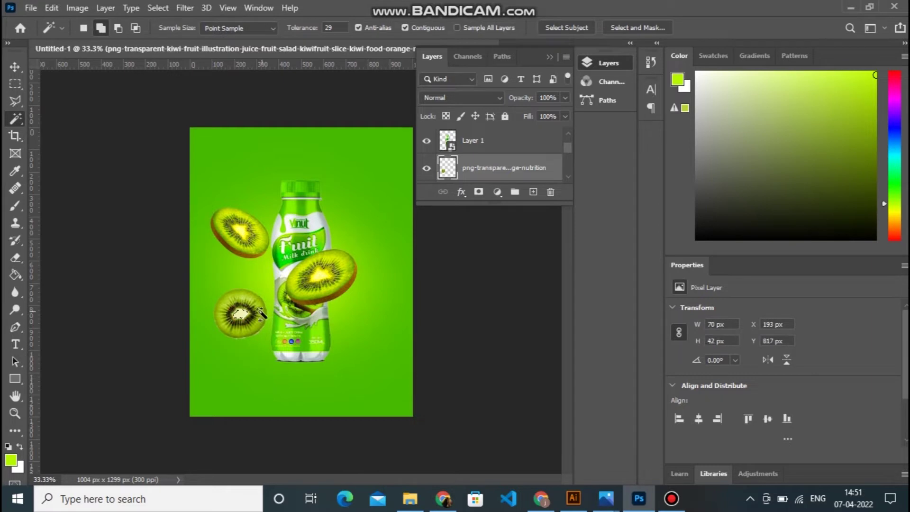
pyautogui.click(137, 162)
pyautogui.click(15, 67)
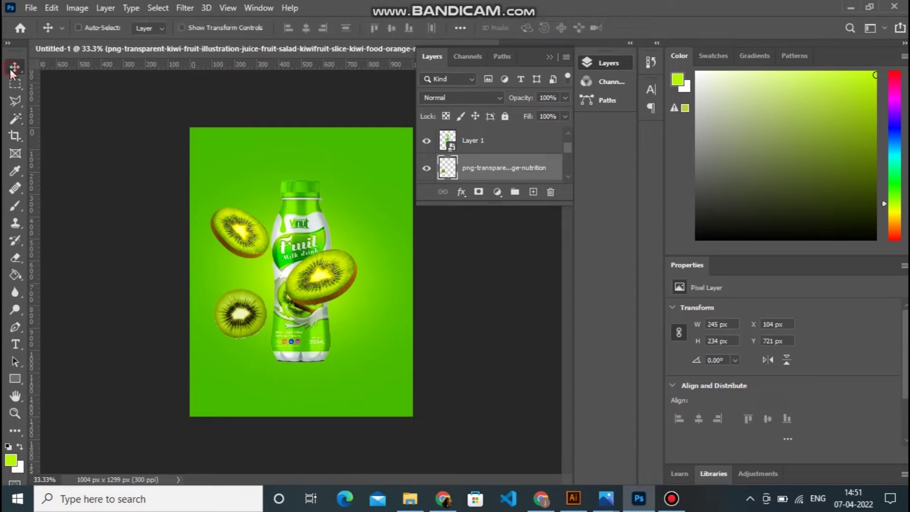
pyautogui.moveTo(235, 317); pyautogui.dragTo(411, 178)
pyautogui.moveTo(264, 313); pyautogui.dragTo(297, 323)
# Apply a 3.1 px Gaussian Blur to the round kiwi and place a copy of it in the poster's lower-left corner
pyautogui.click(185, 8)
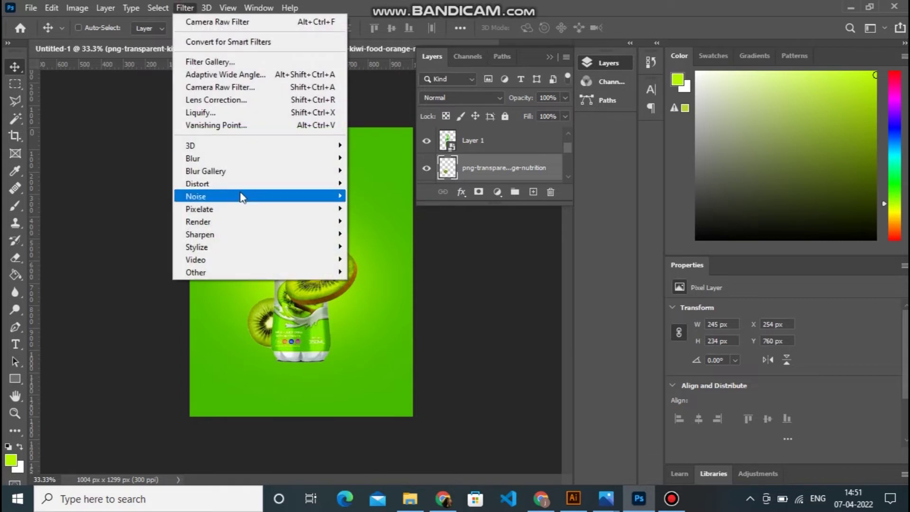
pyautogui.moveTo(234, 159)
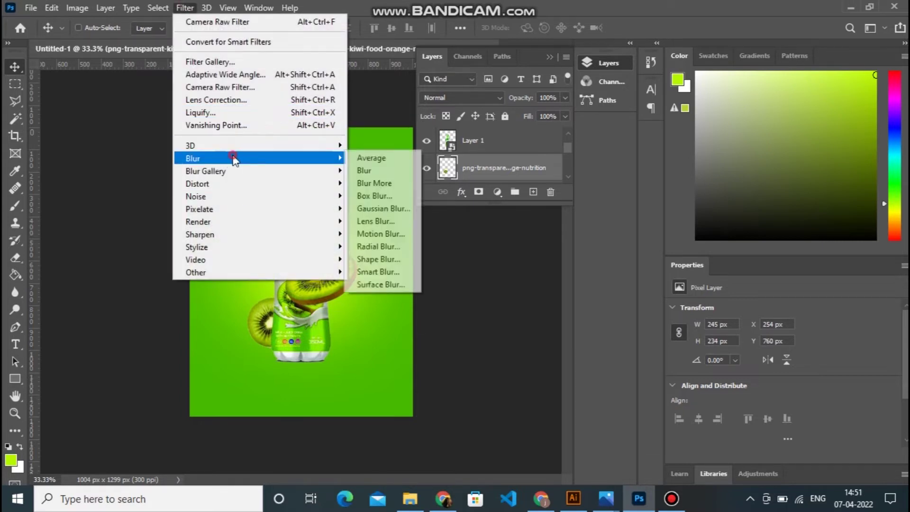
pyautogui.click(385, 208)
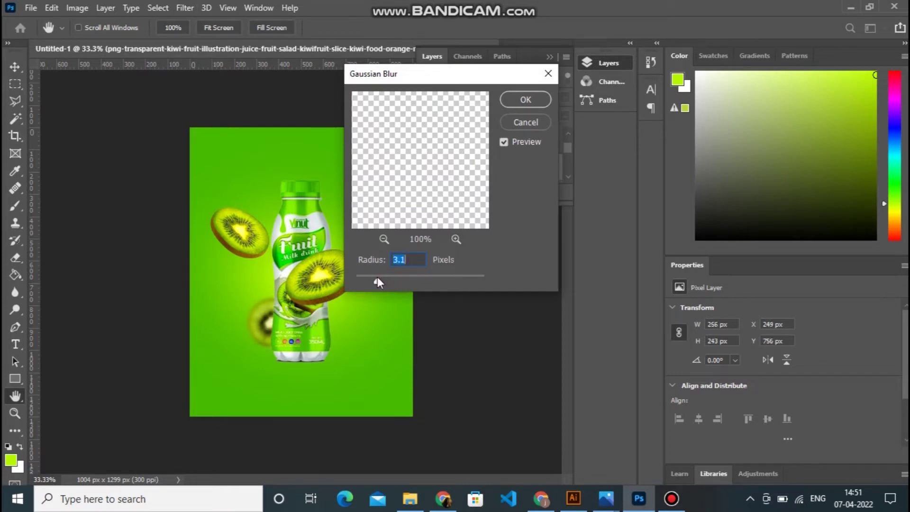
pyautogui.click(522, 100)
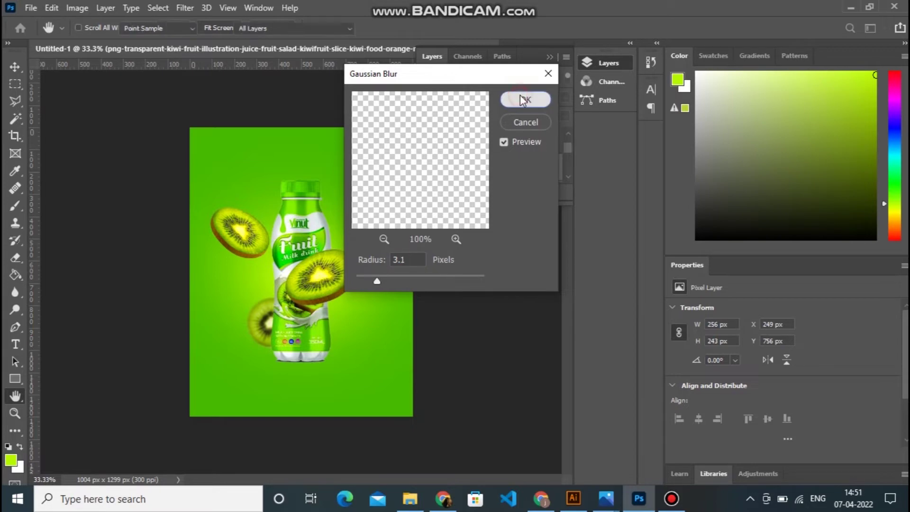
pyautogui.moveTo(278, 315); pyautogui.dragTo(180, 426)
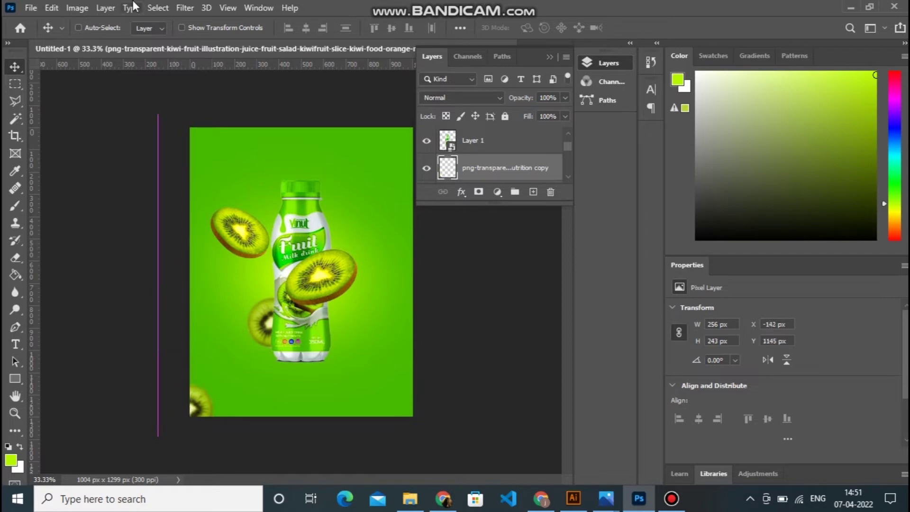
# Place the embedded png-clipart-sliced-kiwi-fruit image from the kiwi folder and rasterize its layer
pyautogui.click(30, 8)
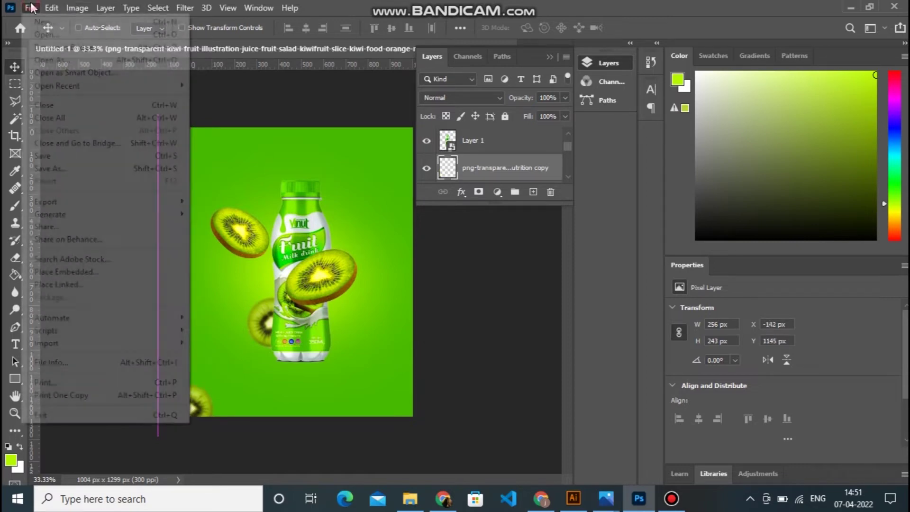
pyautogui.click(128, 274)
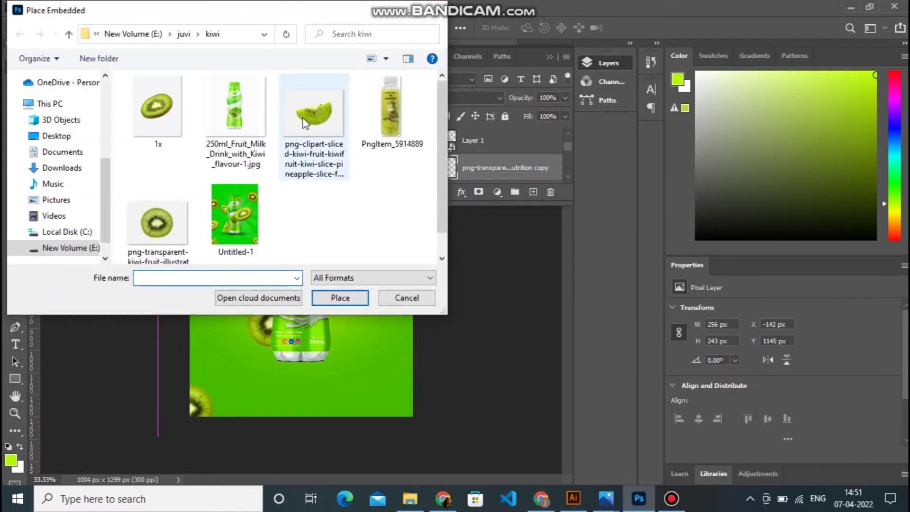
pyautogui.click(304, 122)
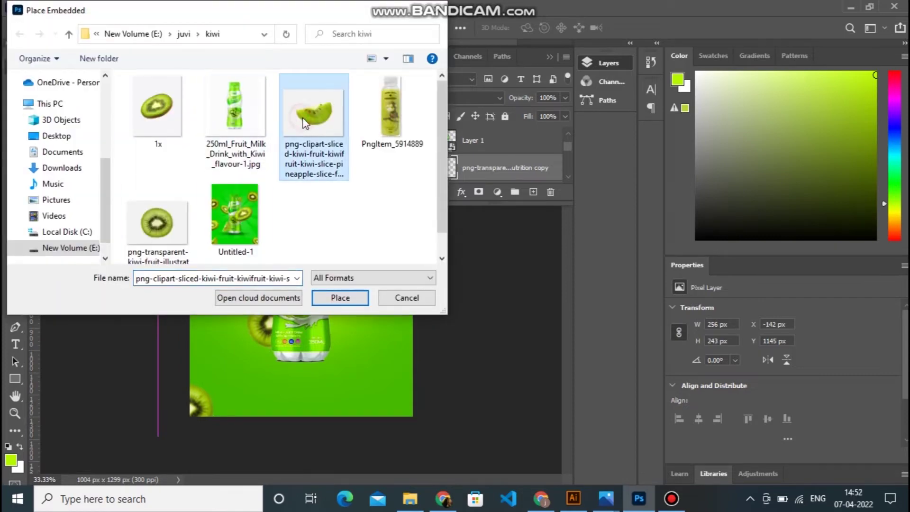
pyautogui.click(341, 297)
pyautogui.press('Return')
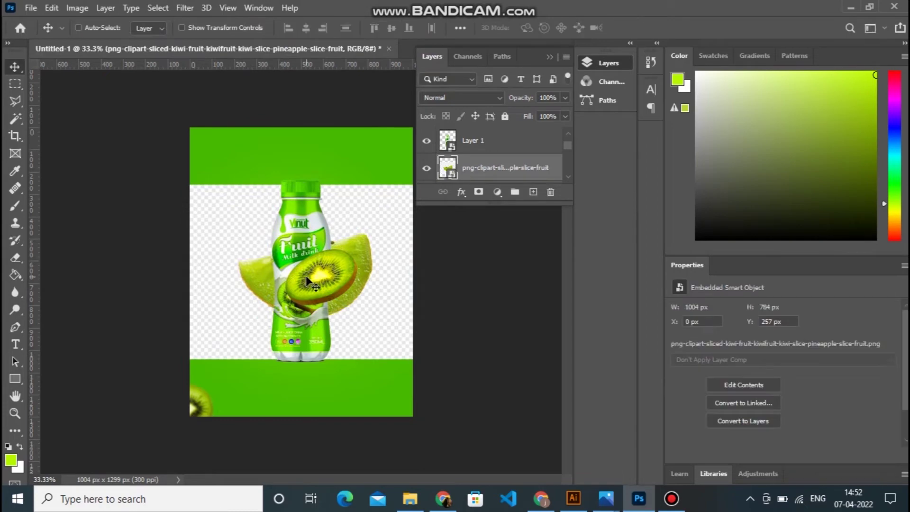
pyautogui.rightClick(522, 169)
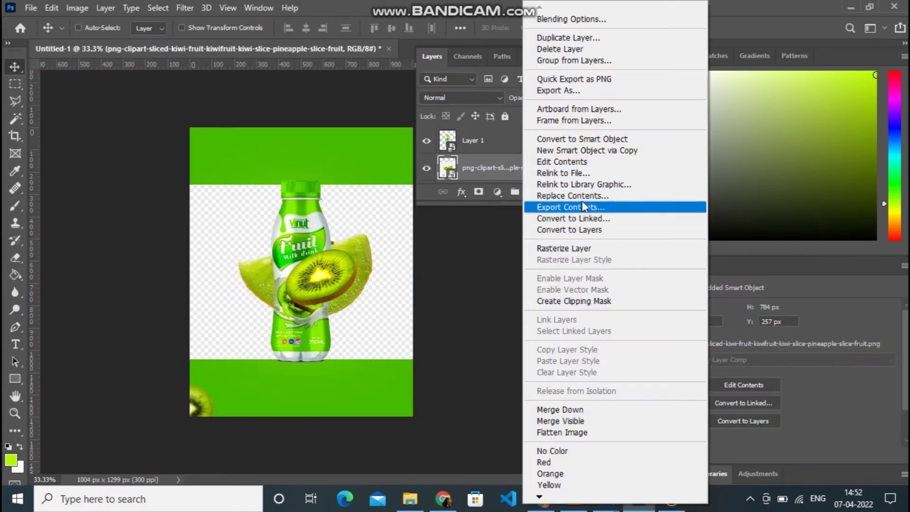
pyautogui.click(589, 250)
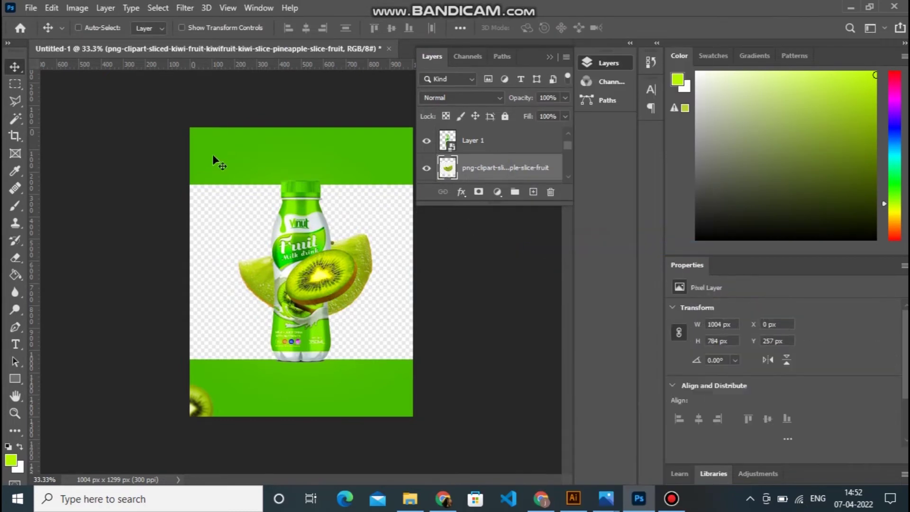
# Select the checkered background around the kiwi wedge with the Magic Wand and delete it
pyautogui.click(14, 121)
pyautogui.click(208, 303)
pyautogui.press('Delete')
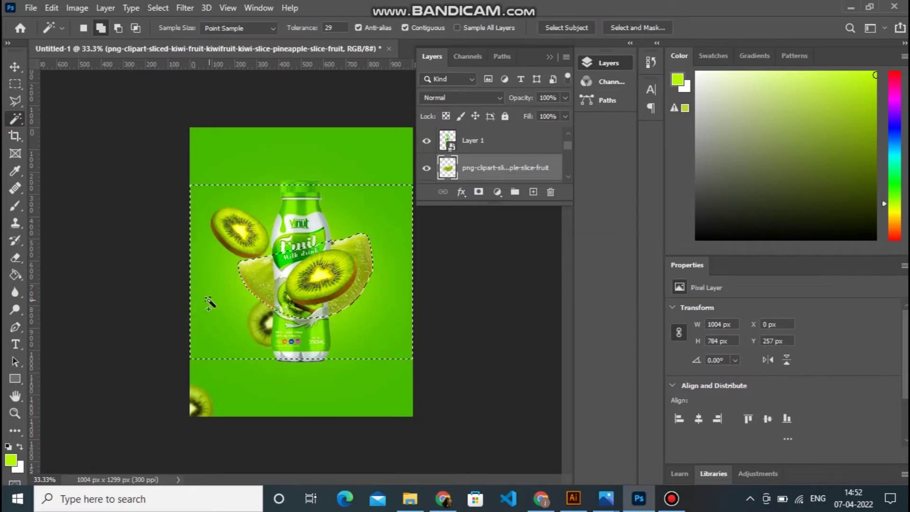
pyautogui.click(13, 70)
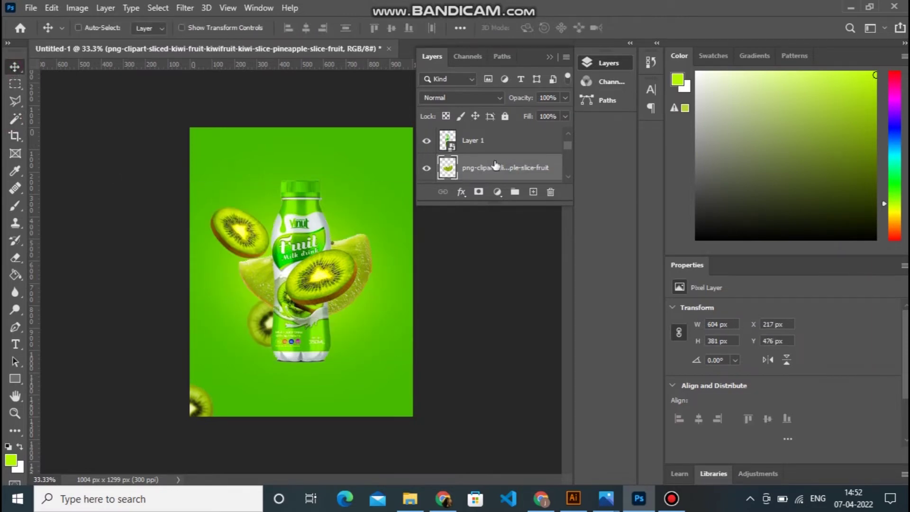
# Move the kiwi wedge layer above Layer 1, rotate the wedge 57.66° and shrink it to about 155 × 164 px beside the bottle's lower right
pyautogui.moveTo(494, 168); pyautogui.dragTo(495, 137)
pyautogui.moveTo(336, 270); pyautogui.dragTo(347, 293)
pyautogui.hotkey('ctrl', 't')
pyautogui.moveTo(255, 256); pyautogui.dragTo(393, 379)
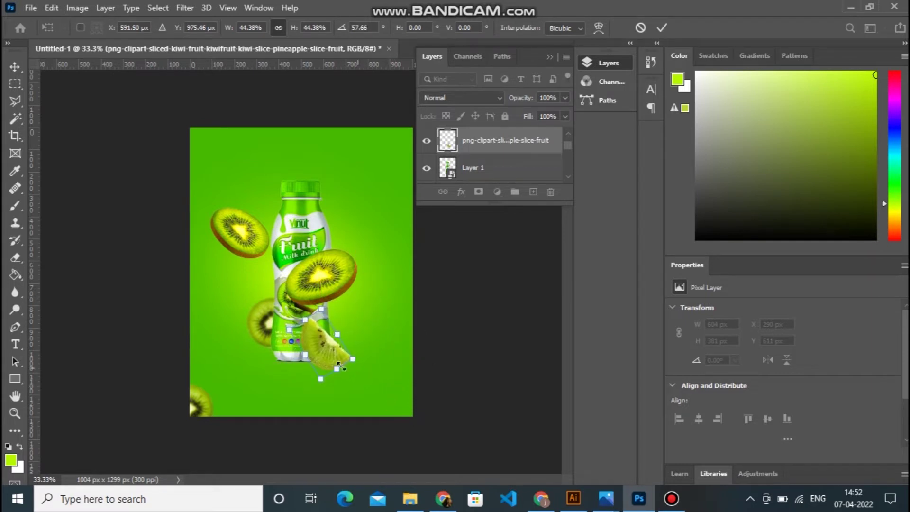
pyautogui.moveTo(323, 346); pyautogui.dragTo(337, 325)
pyautogui.press('Return')
pyautogui.hotkey('ctrl', 't')
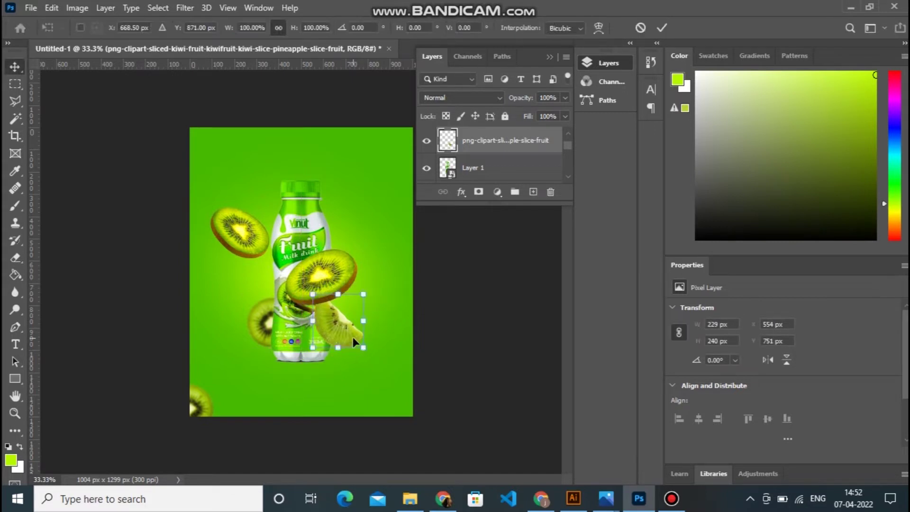
pyautogui.moveTo(313, 297); pyautogui.dragTo(322, 307)
# Copy the kiwi wedge to the poster's lower-right corner and apply a 4.4 px Gaussian Blur to the copy
pyautogui.moveTo(341, 350); pyautogui.dragTo(405, 410)
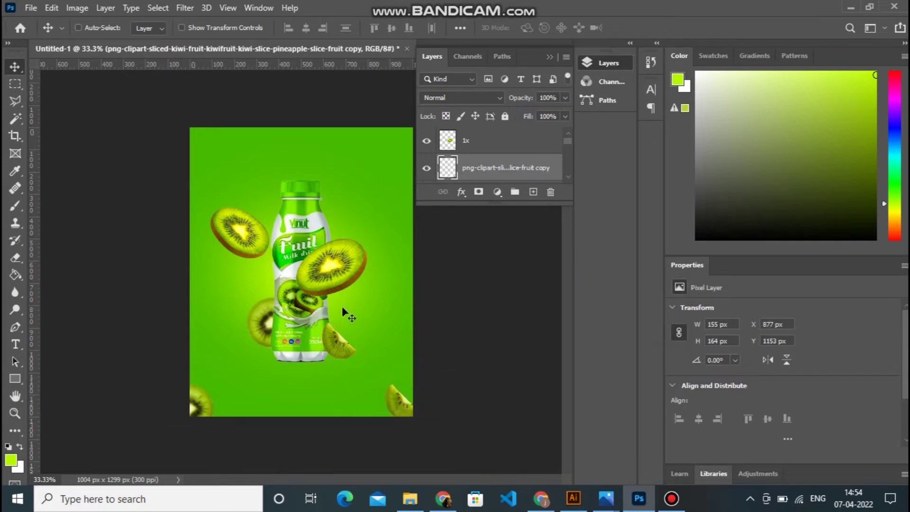
pyautogui.click(186, 6)
pyautogui.moveTo(243, 158)
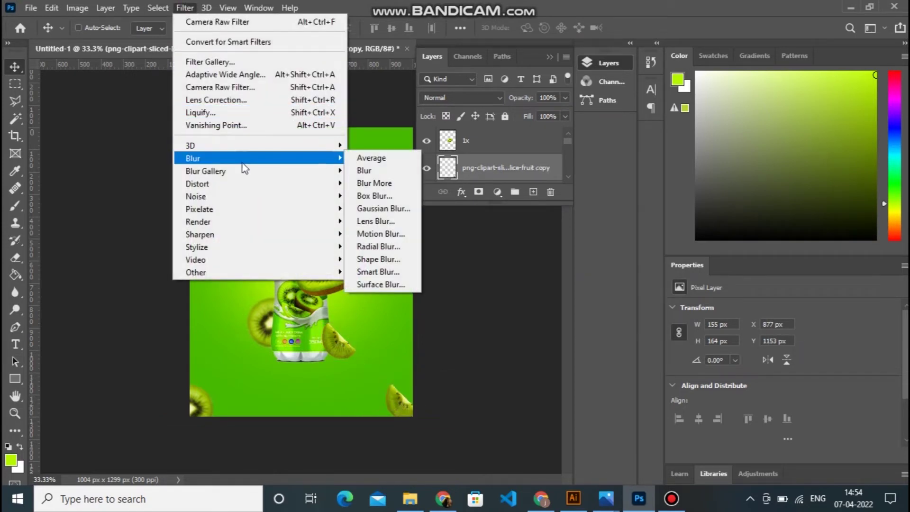
pyautogui.click(377, 209)
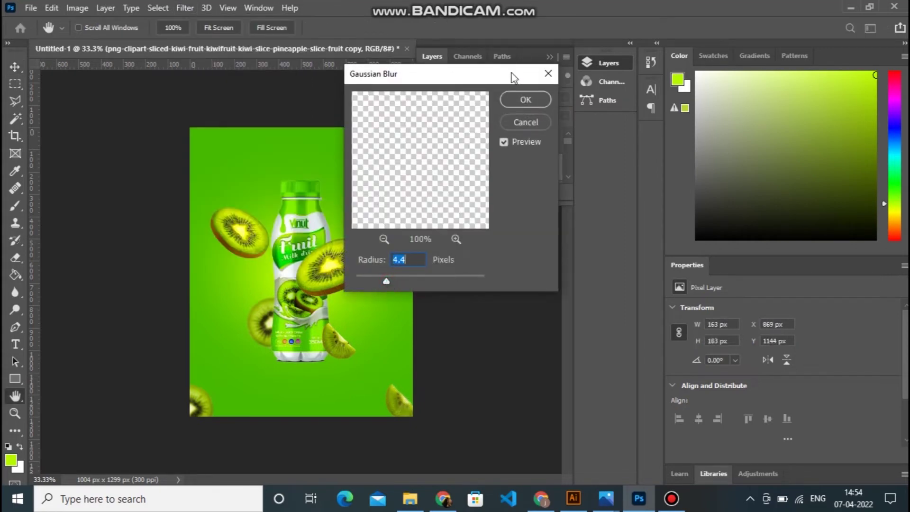
pyautogui.click(524, 99)
# Copy the round kiwi from the poster's lower-left corner to the upper edge, right of the bottle cap
pyautogui.rightClick(192, 407)
pyautogui.click(195, 408)
pyautogui.moveTo(197, 408); pyautogui.dragTo(373, 125)
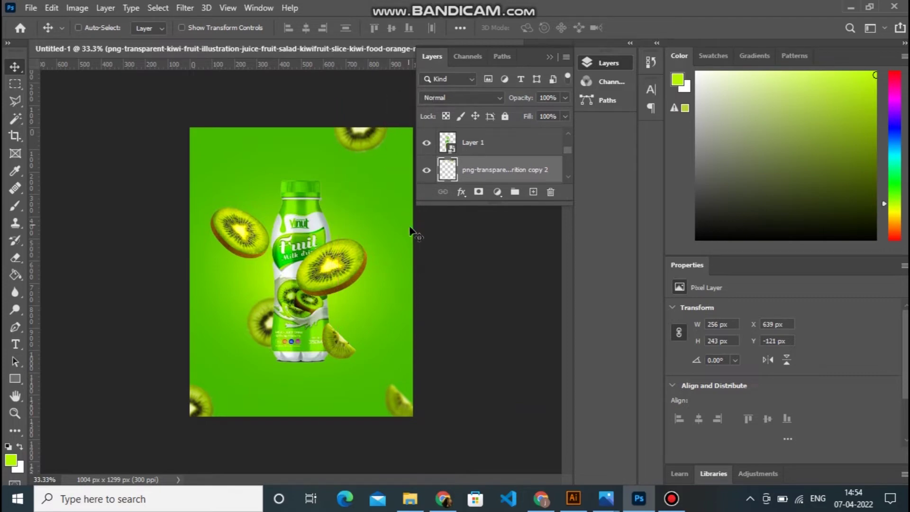
# Apply a 7.0 px Gaussian Blur to the upper-edge kiwi copy and move it to about X 638, Y -156 px
pyautogui.click(185, 8)
pyautogui.moveTo(246, 171)
pyautogui.moveTo(332, 160)
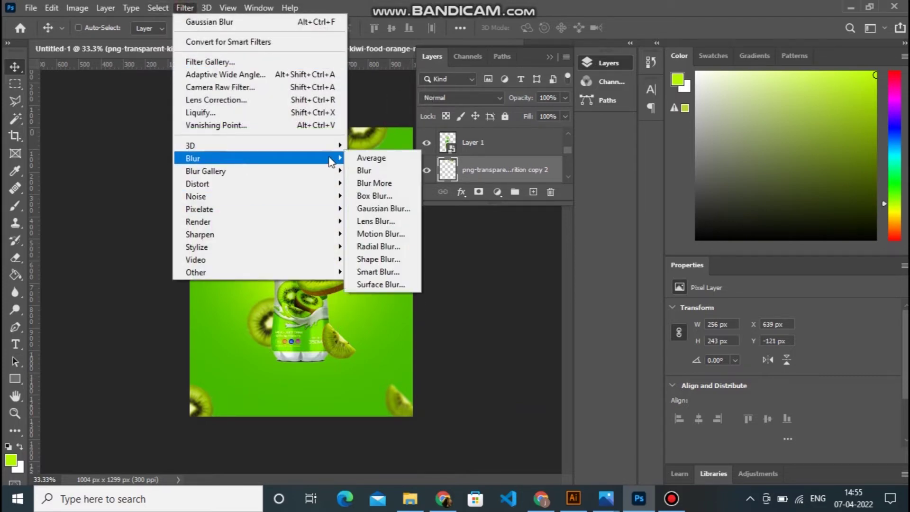
pyautogui.click(365, 211)
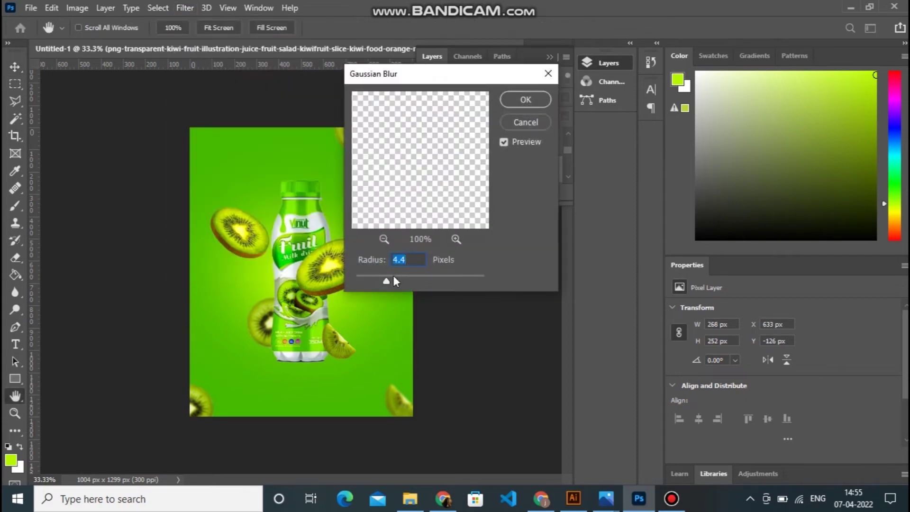
pyautogui.moveTo(397, 283); pyautogui.dragTo(397, 282)
pyautogui.moveTo(460, 77); pyautogui.dragTo(512, 143)
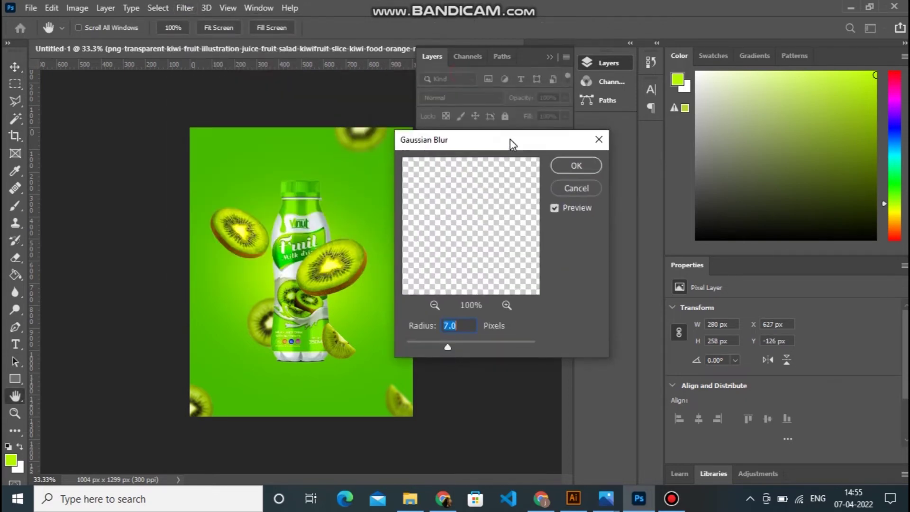
pyautogui.click(564, 163)
pyautogui.press('v')
pyautogui.moveTo(378, 139); pyautogui.dragTo(375, 135)
# Duplicate the tilted kiwi in front of the bottle, rotate the copy and place it at the poster's lower left, about X 12, Y 791 px
pyautogui.rightClick(355, 252)
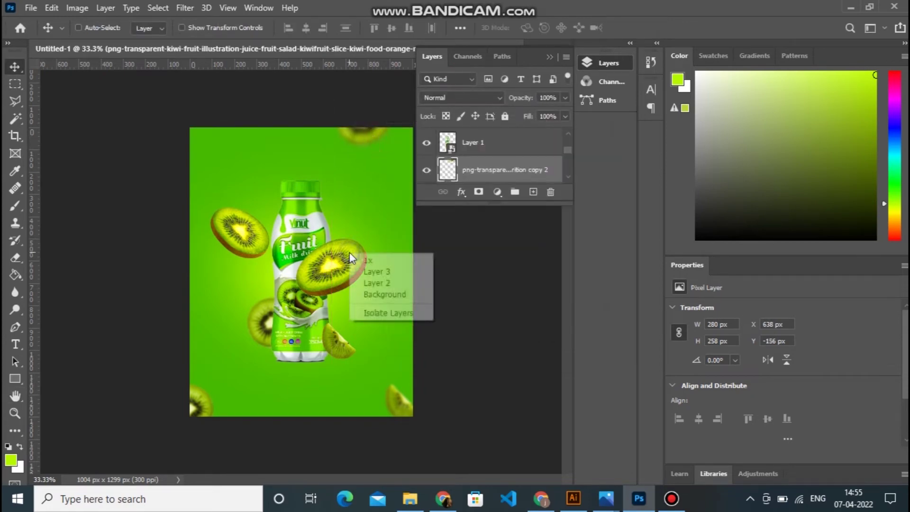
pyautogui.click(357, 257)
pyautogui.moveTo(357, 257); pyautogui.dragTo(272, 270)
pyautogui.hotkey('ctrl', 'j')
pyautogui.hotkey('ctrl', 't')
pyautogui.moveTo(299, 242); pyautogui.dragTo(306, 313)
pyautogui.moveTo(247, 283); pyautogui.dragTo(223, 333)
pyautogui.press('Return')
# Shrink the lower-left tilted kiwi copy to about 213 × 205 px
pyautogui.hotkey('ctrl', 't')
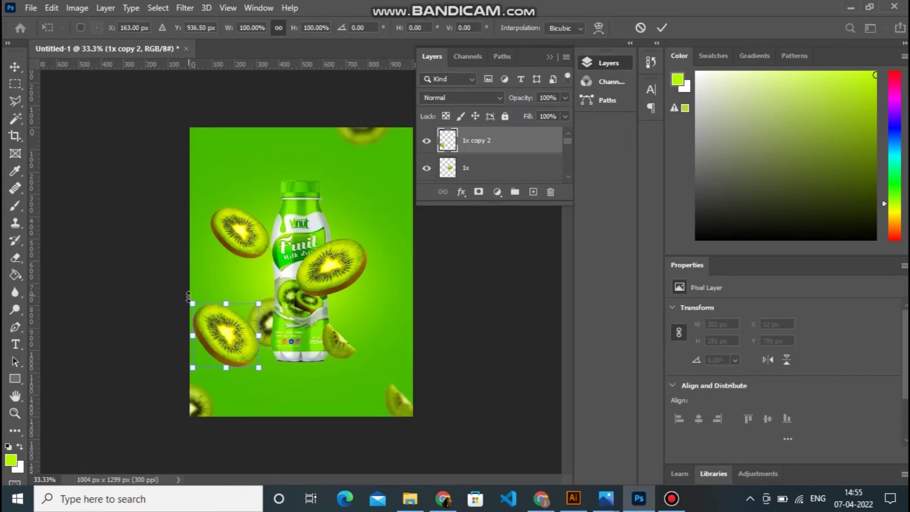
pyautogui.moveTo(192, 304); pyautogui.dragTo(203, 312)
pyautogui.press('Return')
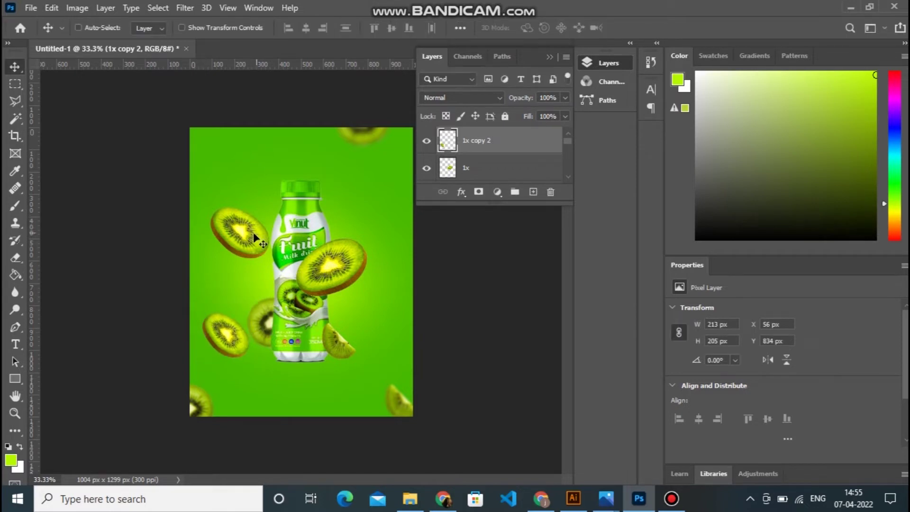
# Copy the round kiwi from behind the bottle to its upper right, about X 638, Y 233 px, and set the copy's Fill to 68%
pyautogui.rightClick(265, 318)
pyautogui.click(275, 322)
pyautogui.moveTo(317, 284); pyautogui.dragTo(350, 205)
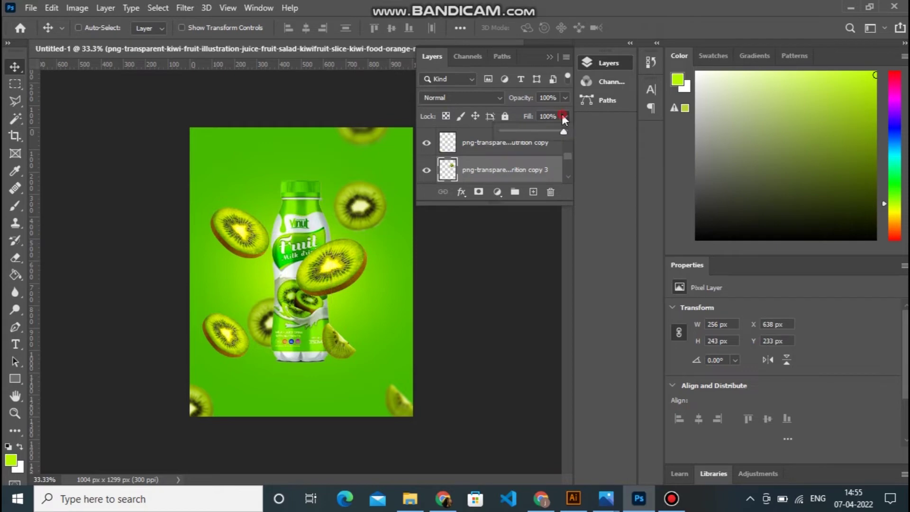
pyautogui.moveTo(544, 134); pyautogui.dragTo(544, 131)
pyautogui.hotkey('ctrl', '+')
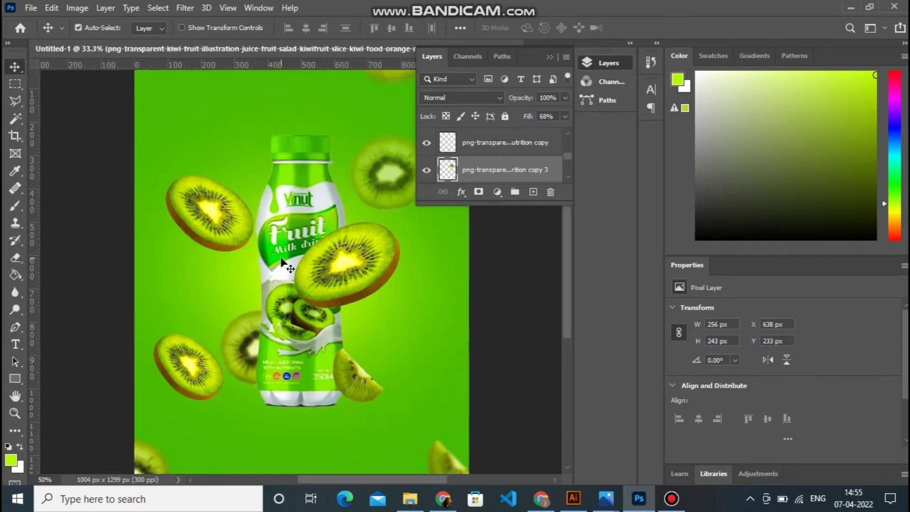
pyautogui.hotkey('ctrl', '-')
# Add a new layer above Layer 2 and reset the 800 px Brush's foreground colour to default black
pyautogui.click(16, 206)
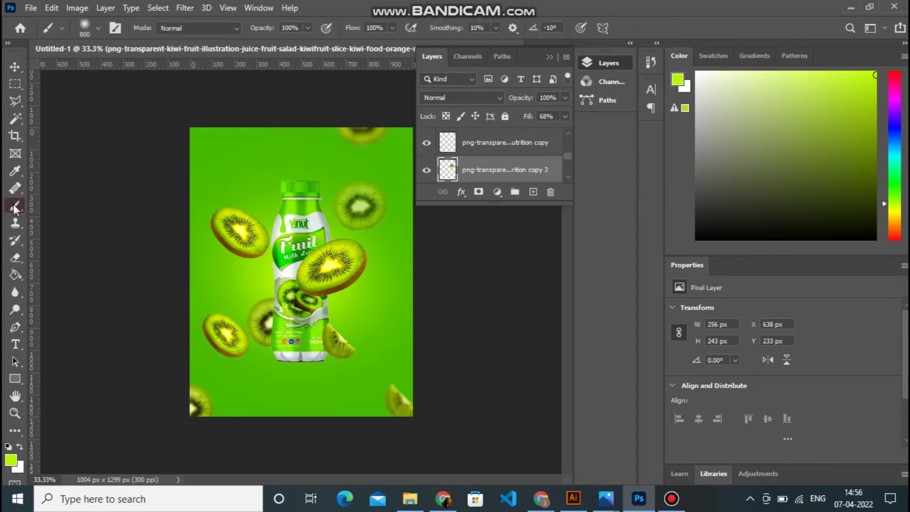
pyautogui.moveTo(569, 156); pyautogui.dragTo(568, 186)
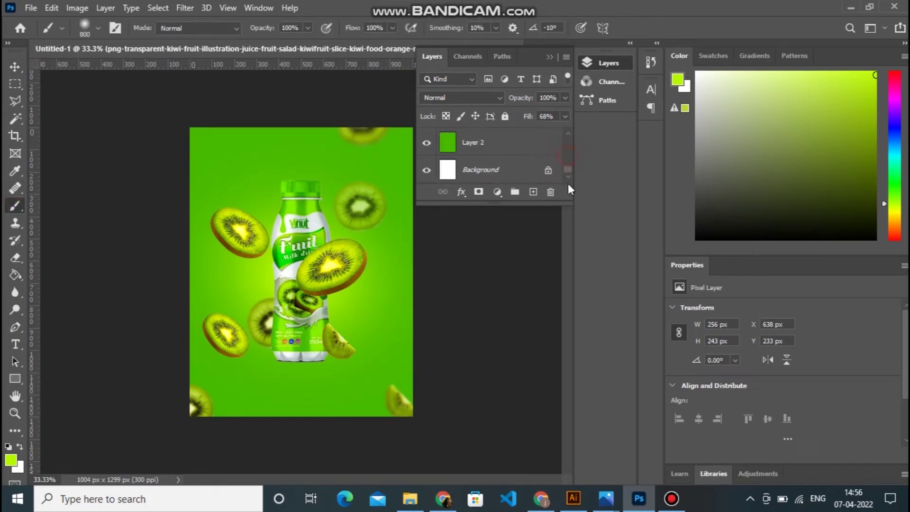
pyautogui.click(494, 170)
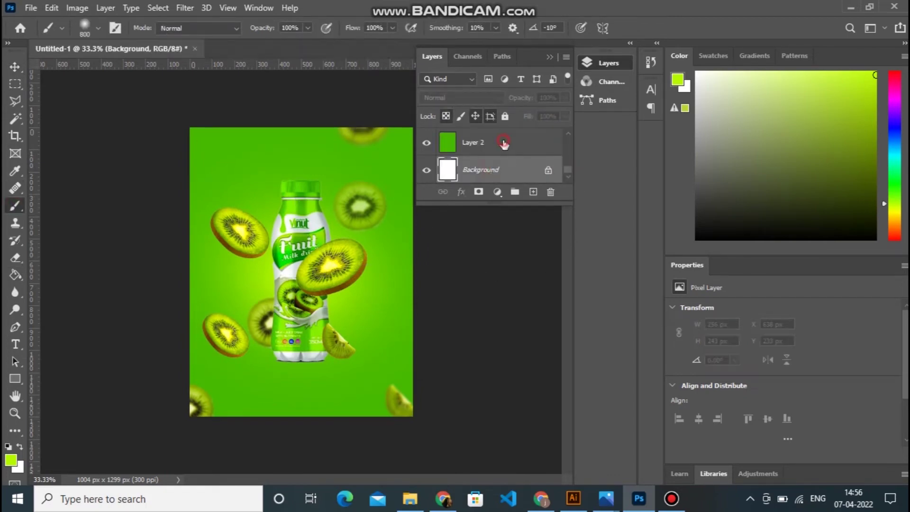
pyautogui.click(504, 144)
pyautogui.click(532, 192)
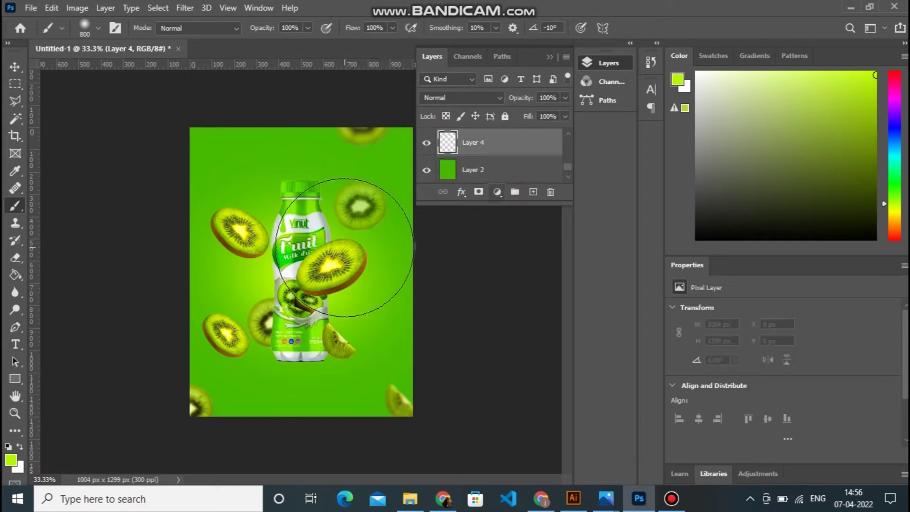
pyautogui.press('d')
# Move the new layer directly below the 1x copy layer and paint a soft black 800 px brush spot behind the bottle's lower half
pyautogui.click(297, 309)
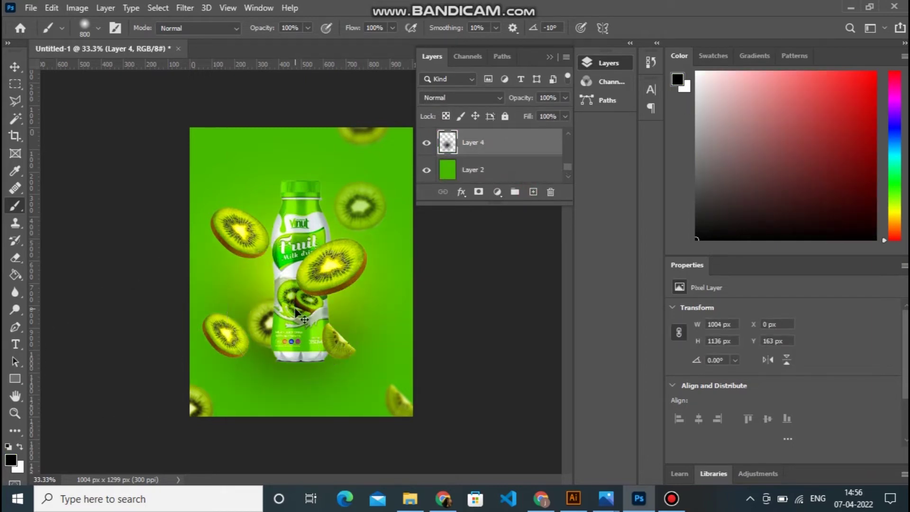
pyautogui.hotkey('ctrl', 'z')
pyautogui.moveTo(534, 148); pyautogui.dragTo(529, 173)
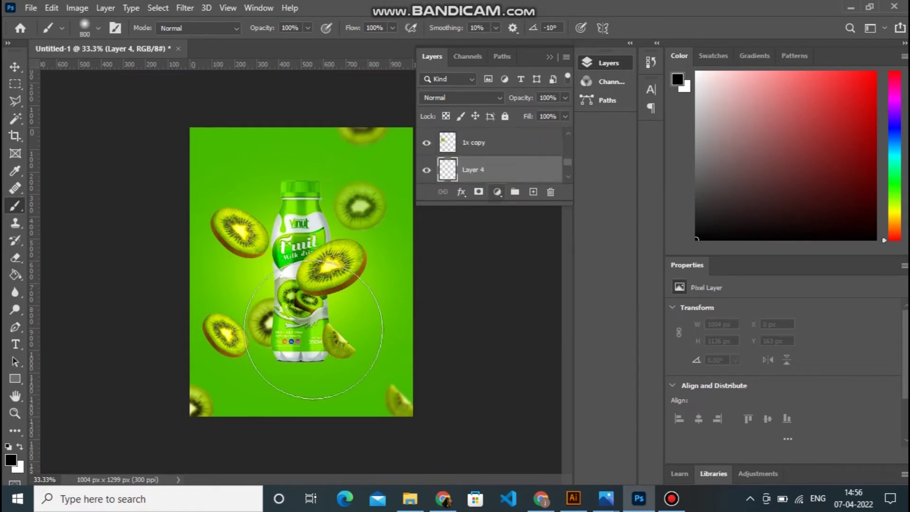
pyautogui.click(301, 327)
pyautogui.hotkey('ctrl', 'z')
pyautogui.click(301, 327)
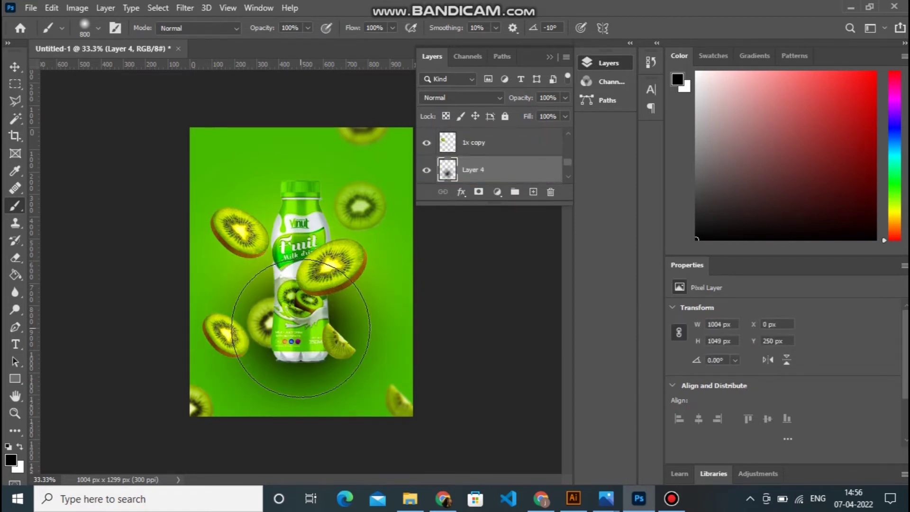
# Flatten the black spot into an elliptical ground shadow about 755 × 186 px beneath the bottle's base
pyautogui.hotkey('ctrl', 't')
pyautogui.moveTo(302, 181); pyautogui.dragTo(314, 359)
pyautogui.moveTo(368, 358); pyautogui.dragTo(382, 358)
pyautogui.moveTo(228, 359); pyautogui.dragTo(214, 361)
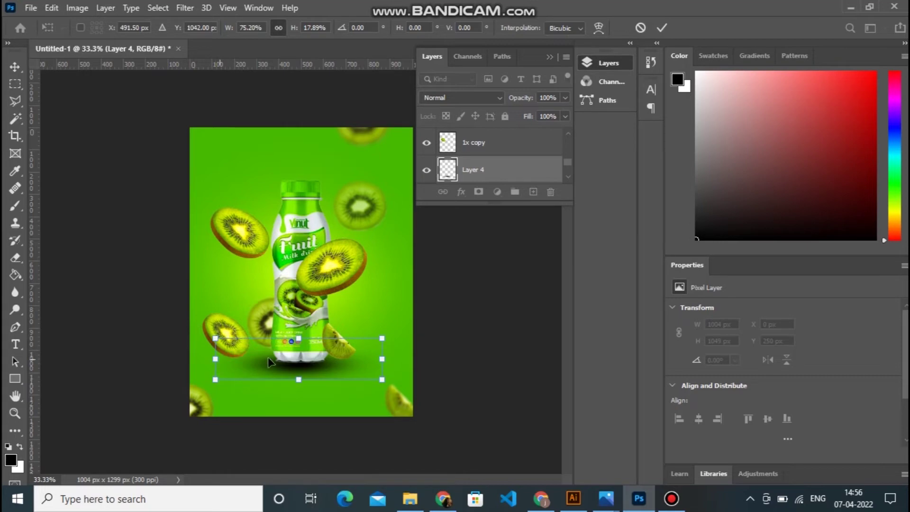
pyautogui.press('Return')
pyautogui.press('b')
# Set the ground shadow layer's Fill to 51% and soften it with a Gaussian Blur
pyautogui.click(564, 120)
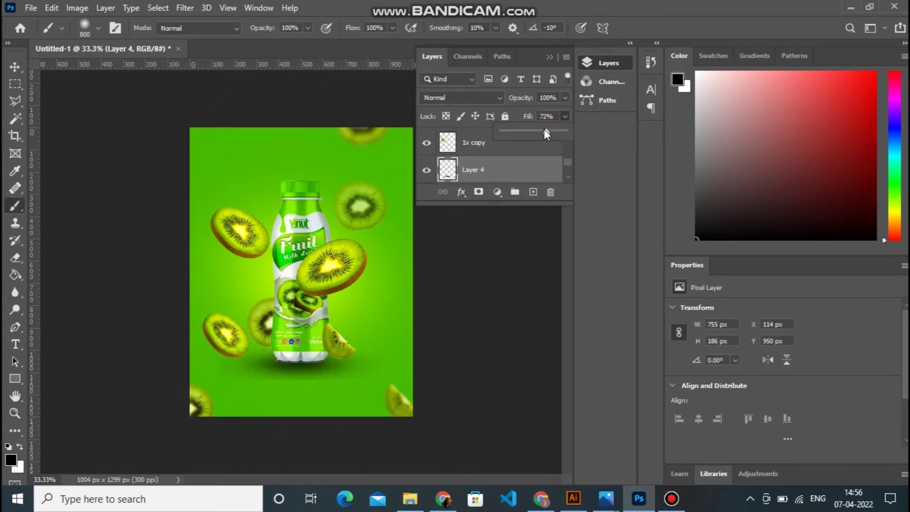
pyautogui.moveTo(540, 129); pyautogui.dragTo(533, 131)
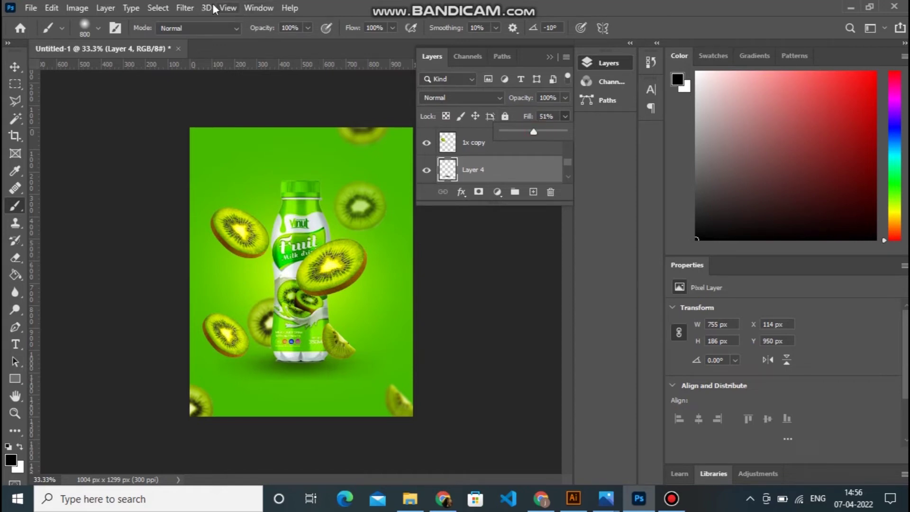
pyautogui.click(185, 8)
pyautogui.click(227, 157)
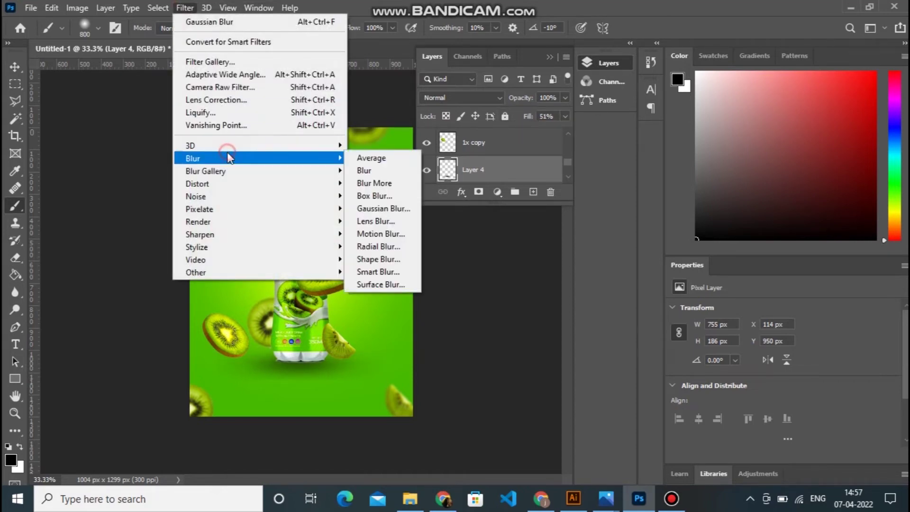
pyautogui.click(397, 209)
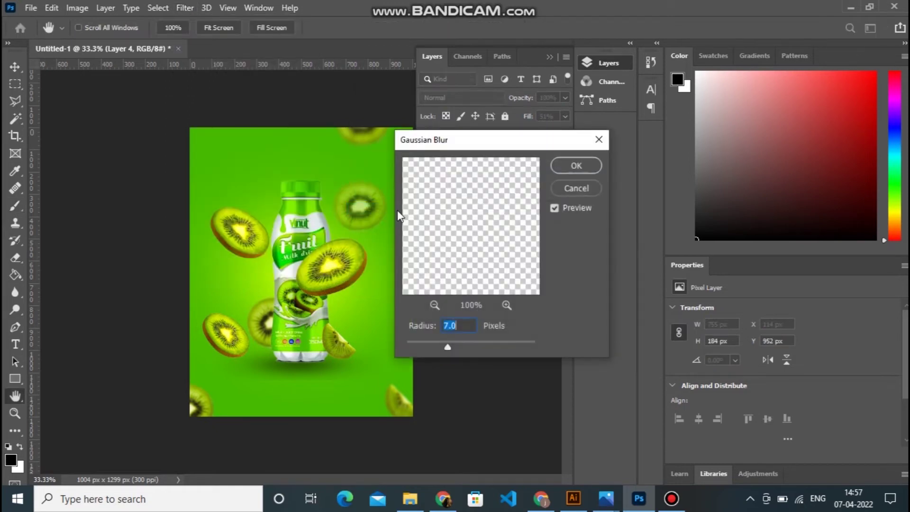
pyautogui.moveTo(451, 343)
pyautogui.mouseDown()
pyautogui.moveTo(466, 346)
pyautogui.moveTo(450, 346)
pyautogui.mouseUp()
pyautogui.click(575, 166)
pyautogui.press('b')
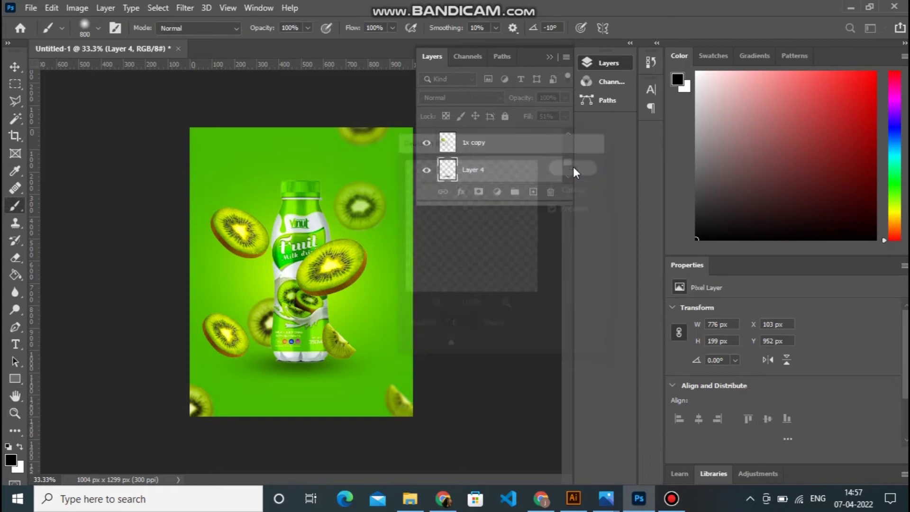
# Add a new layer above the large front kiwi's 1x layer and clip it to that kiwi
pyautogui.click(13, 68)
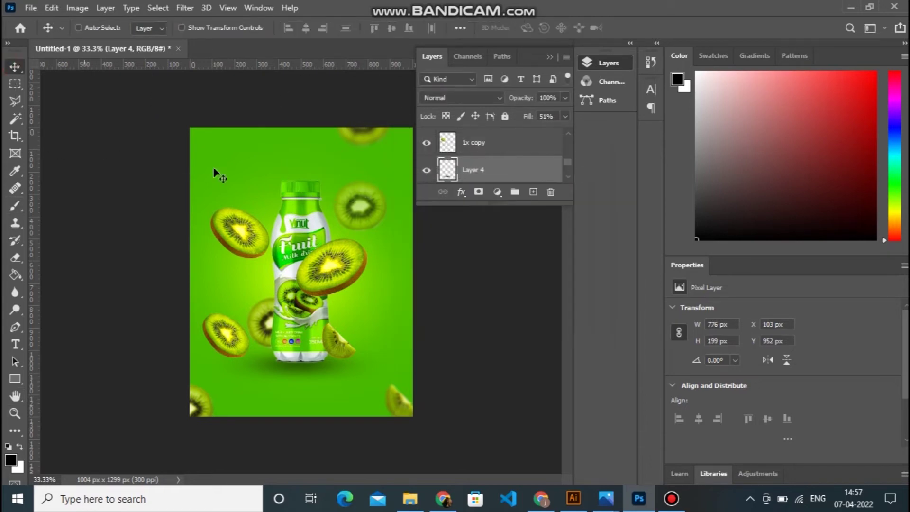
pyautogui.hotkey('ctrl', '+')
pyautogui.rightClick(336, 264)
pyautogui.click(364, 266)
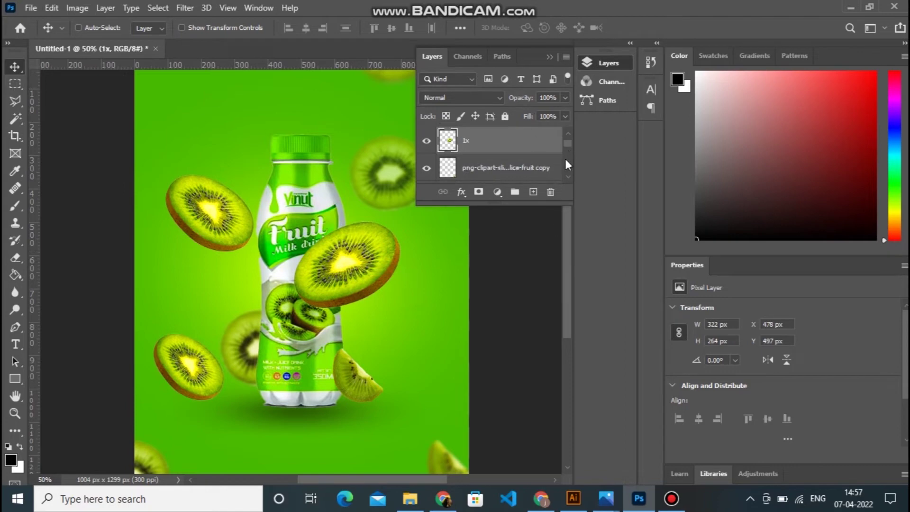
pyautogui.click(532, 192)
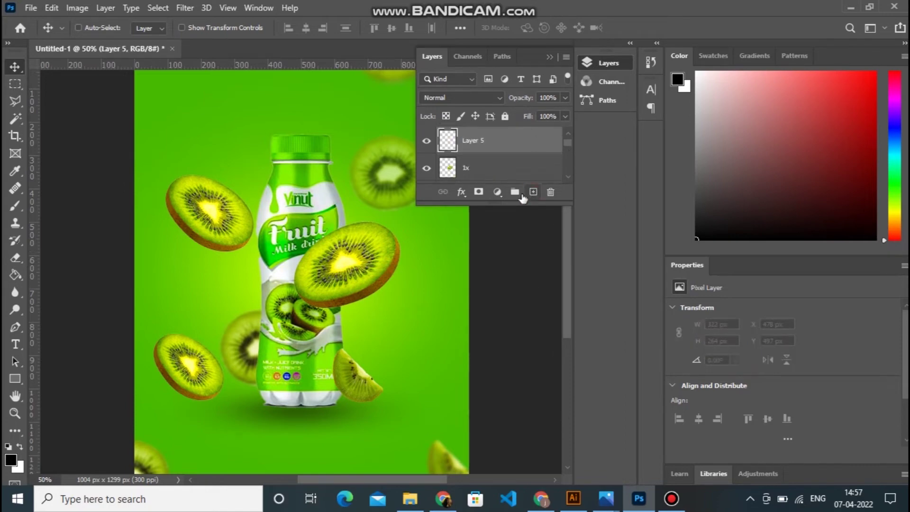
pyautogui.moveTo(527, 203); pyautogui.dragTo(528, 372)
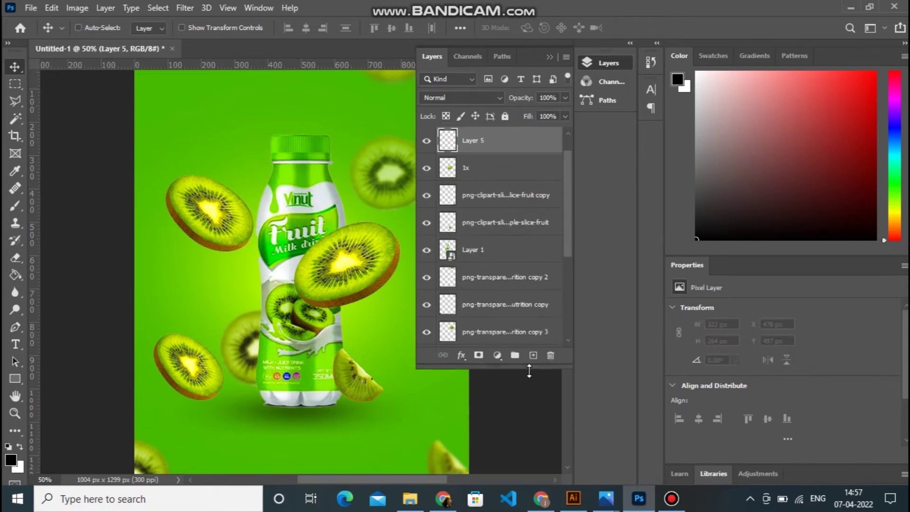
pyautogui.rightClick(523, 142)
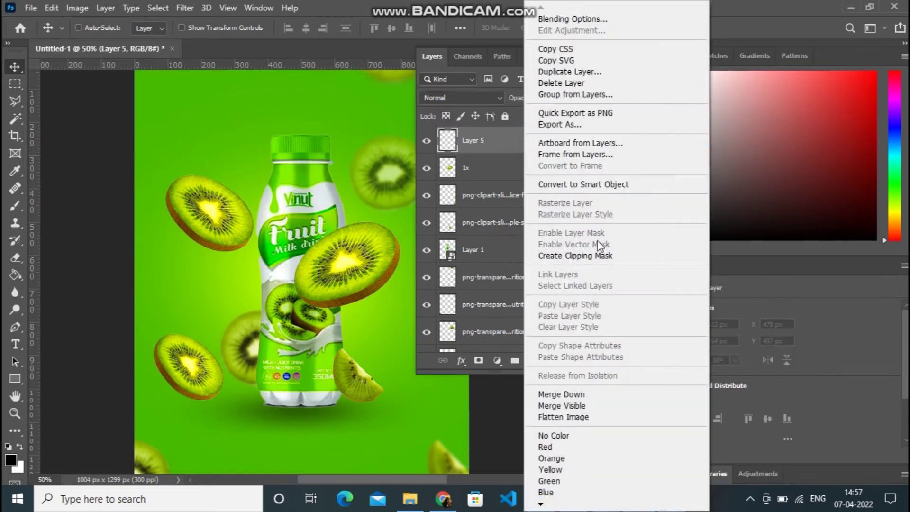
pyautogui.click(597, 256)
# Switch to the Brush and reduce its size to 70 px for painting shadows around the kiwi
pyautogui.click(15, 205)
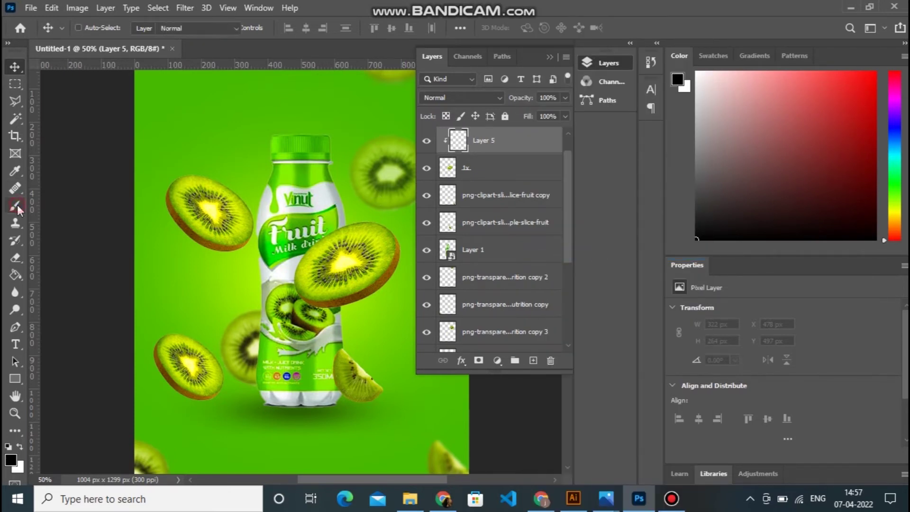
pyautogui.hotkey('ctrl', '+')
pyautogui.press('[')
pyautogui.press('[')
pyautogui.press('[')
pyautogui.press('[')
pyautogui.press('[')
pyautogui.press('[')
pyautogui.press('[')
pyautogui.press('[')
pyautogui.press('[')
pyautogui.press('[')
pyautogui.press('[')
pyautogui.press('[')
pyautogui.press('[')
pyautogui.press('[')
pyautogui.press('[')
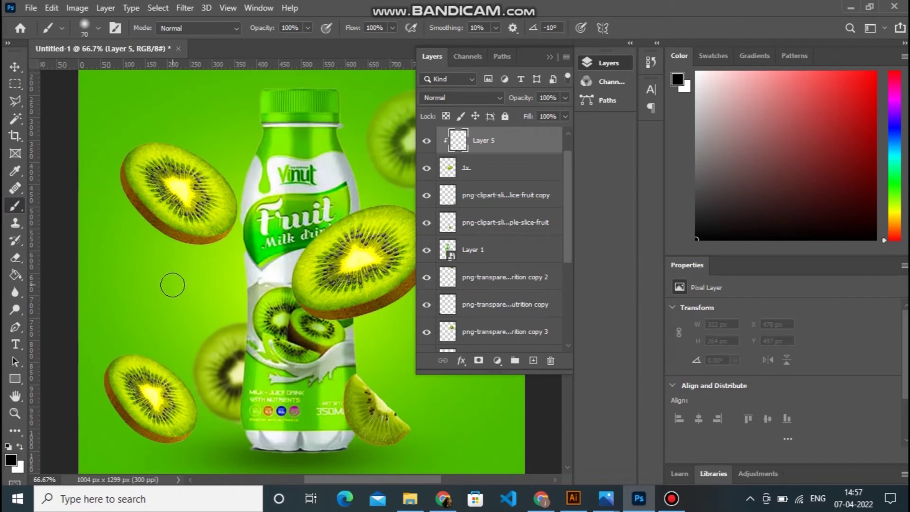
# Move Layer 5 directly below the 1x layer and paint a soft black shadow behind the large kiwi at 38% Fill
pyautogui.moveTo(332, 229); pyautogui.dragTo(322, 243)
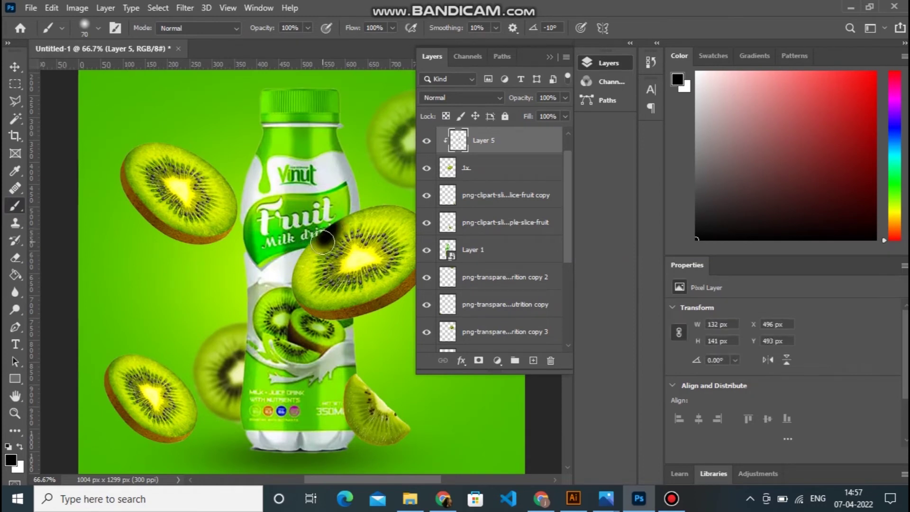
pyautogui.hotkey('ctrl', 'z')
pyautogui.moveTo(511, 144); pyautogui.dragTo(505, 171)
pyautogui.moveTo(355, 215)
pyautogui.mouseDown()
pyautogui.moveTo(318, 245)
pyautogui.moveTo(301, 291)
pyautogui.mouseUp()
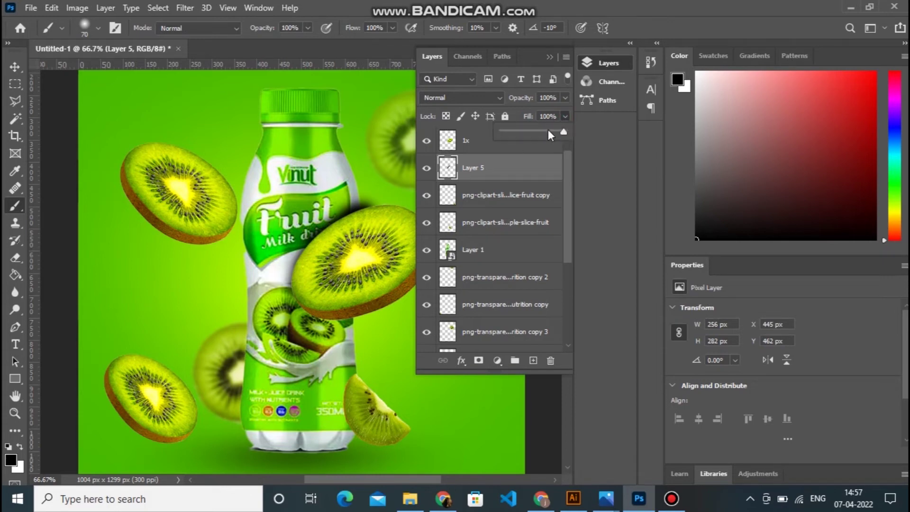
pyautogui.moveTo(547, 130); pyautogui.dragTo(525, 131)
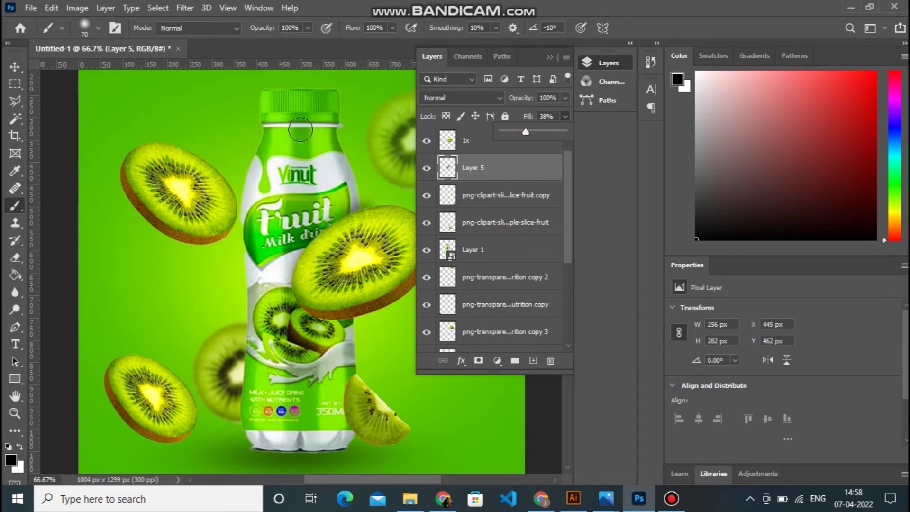
# Add a new layer above the 1x copy layer and paint a soft black stroke where the round kiwi meets the bottle
pyautogui.click(14, 66)
pyautogui.rightClick(228, 336)
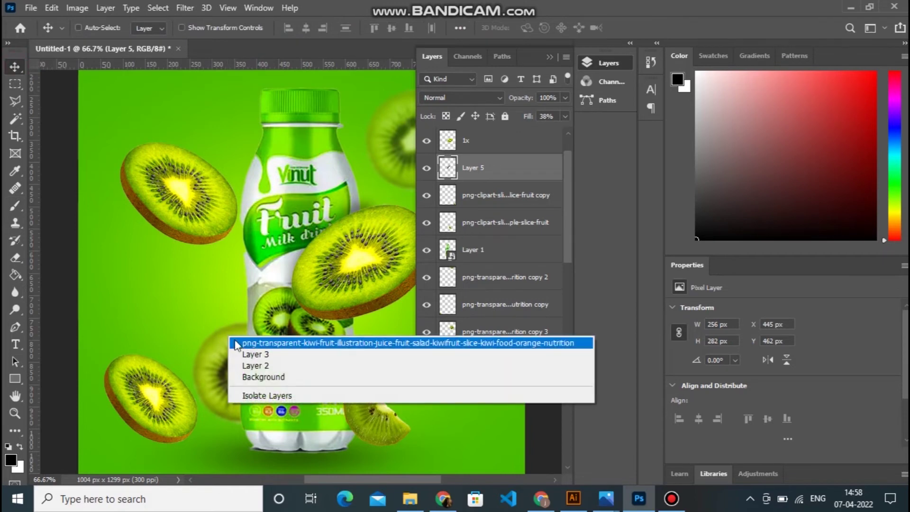
pyautogui.click(236, 341)
pyautogui.moveTo(568, 254); pyautogui.dragTo(566, 279)
pyautogui.click(492, 316)
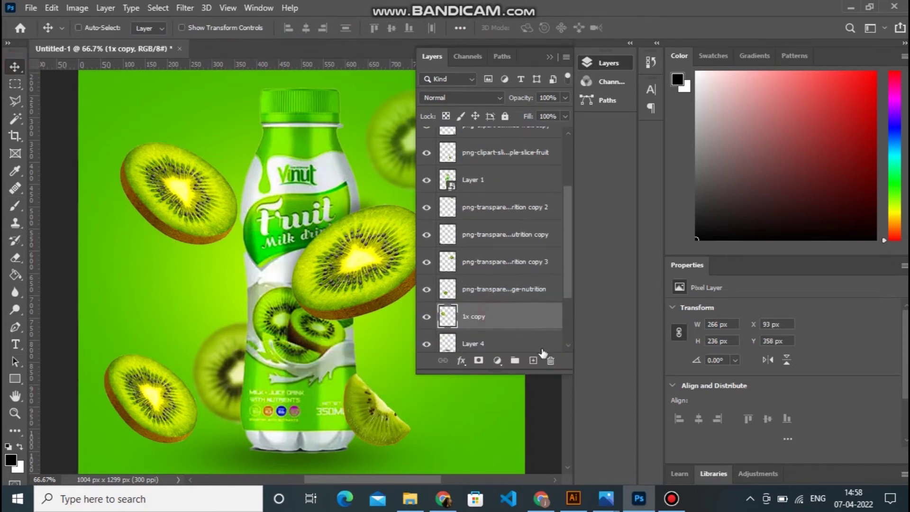
pyautogui.click(533, 360)
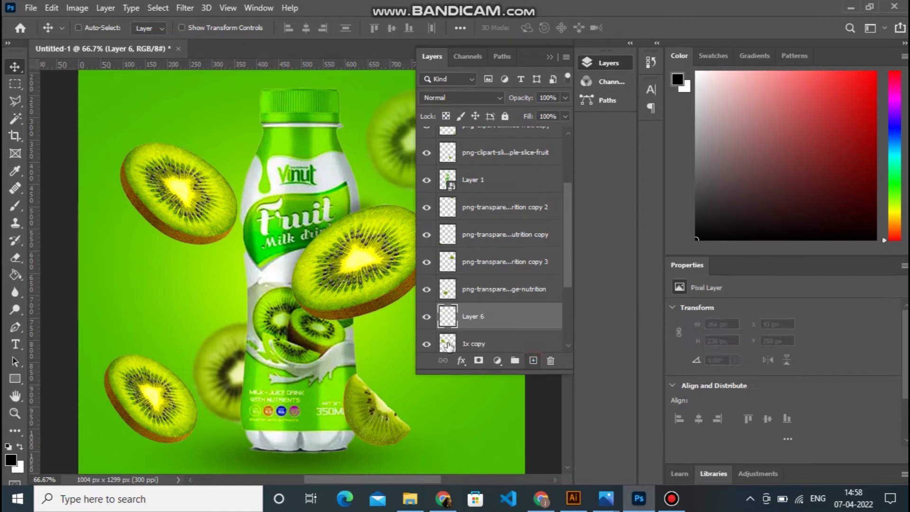
pyautogui.click(10, 205)
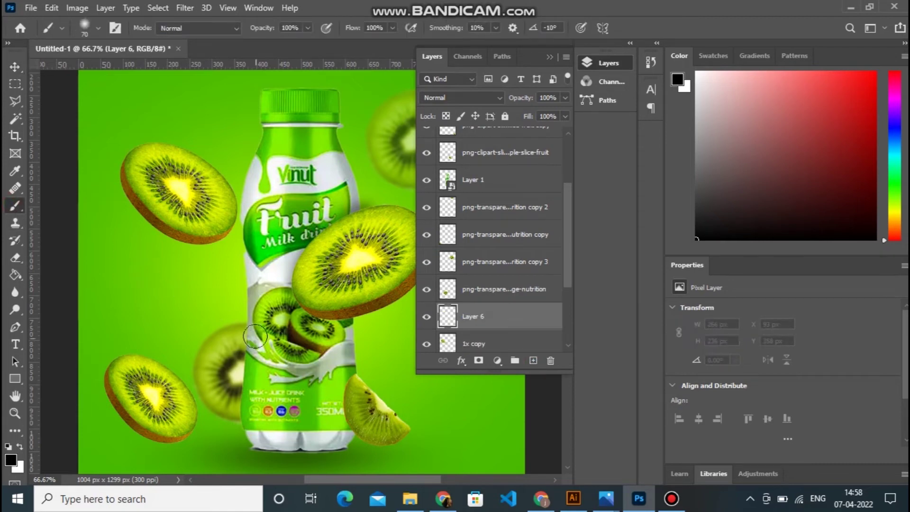
pyautogui.moveTo(253, 334); pyautogui.dragTo(248, 378)
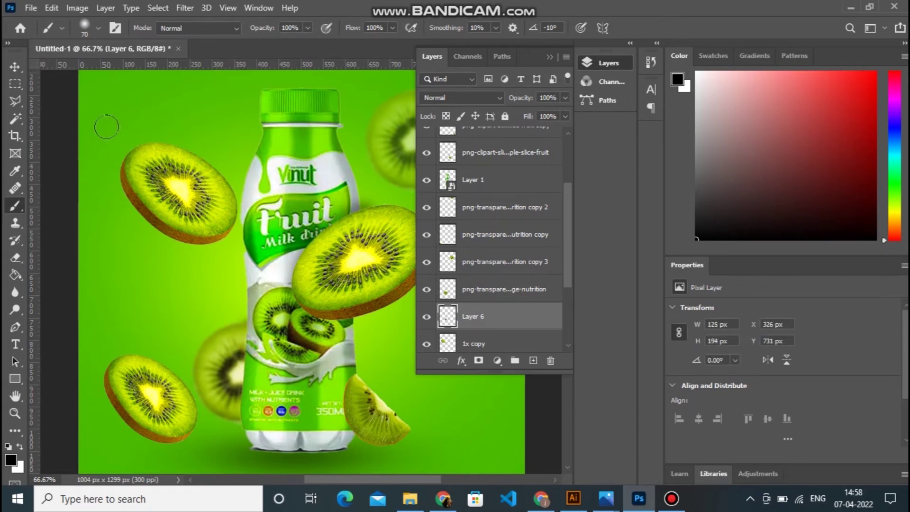
# On a new layer above the round kiwi behind the bottle, paint a black shadow along the bottle's edge at about 43% Fill
pyautogui.click(15, 68)
pyautogui.rightClick(299, 385)
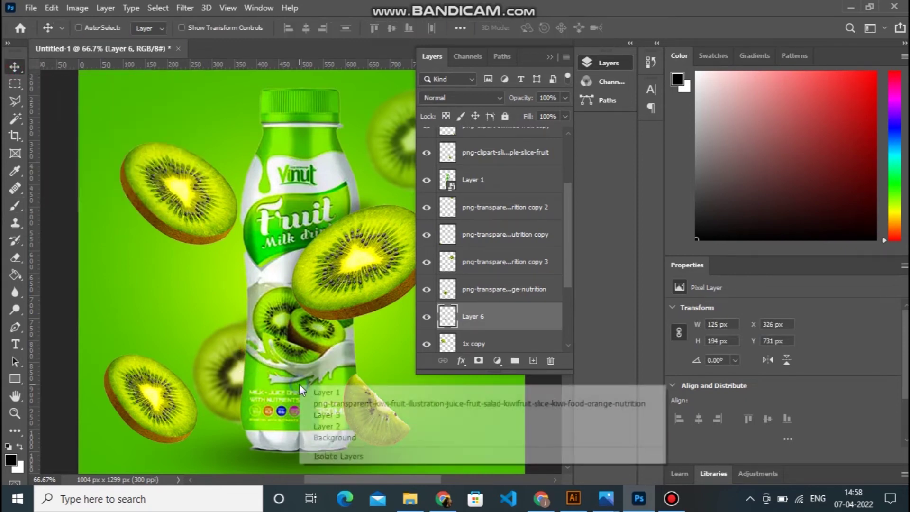
pyautogui.click(320, 404)
pyautogui.click(533, 360)
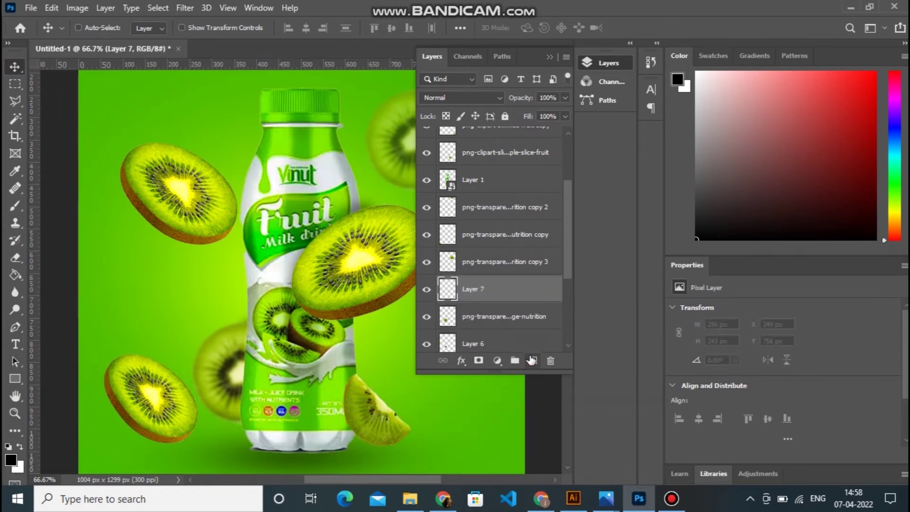
pyautogui.click(13, 206)
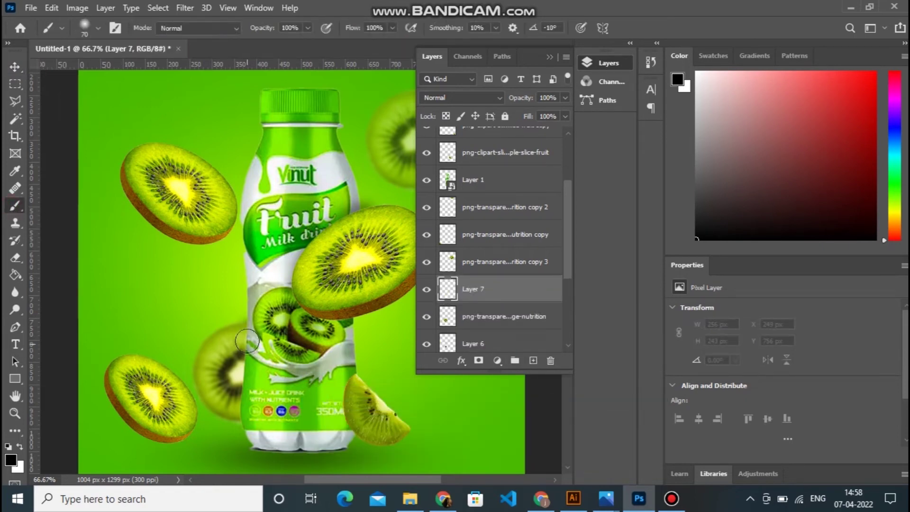
pyautogui.moveTo(251, 340)
pyautogui.mouseDown()
pyautogui.moveTo(250, 416)
pyautogui.moveTo(253, 376)
pyautogui.mouseUp()
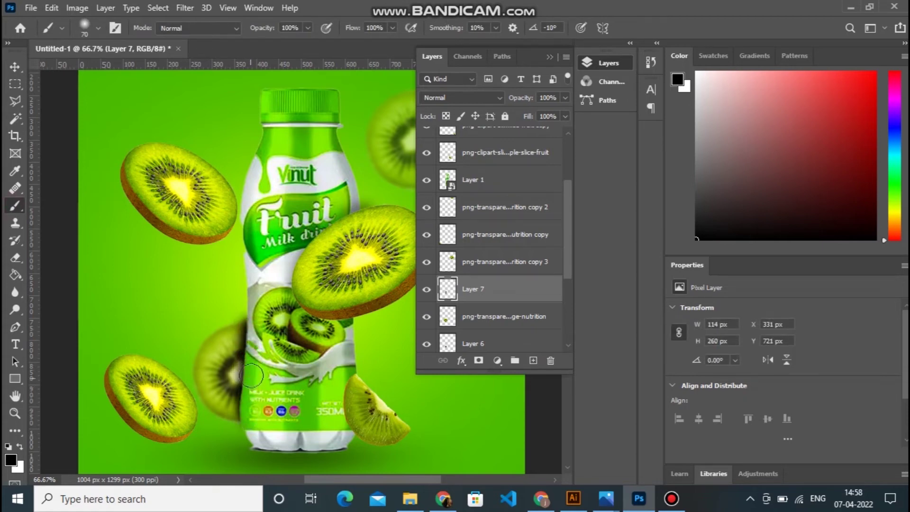
pyautogui.click(564, 117)
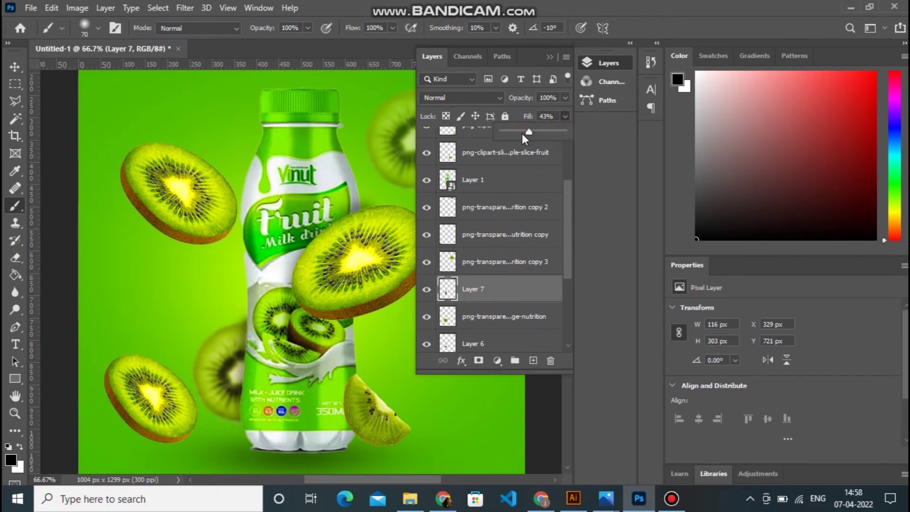
# Add a new layer directly below the bottle's Layer 1
pyautogui.click(14, 67)
pyautogui.rightClick(290, 348)
pyautogui.click(308, 350)
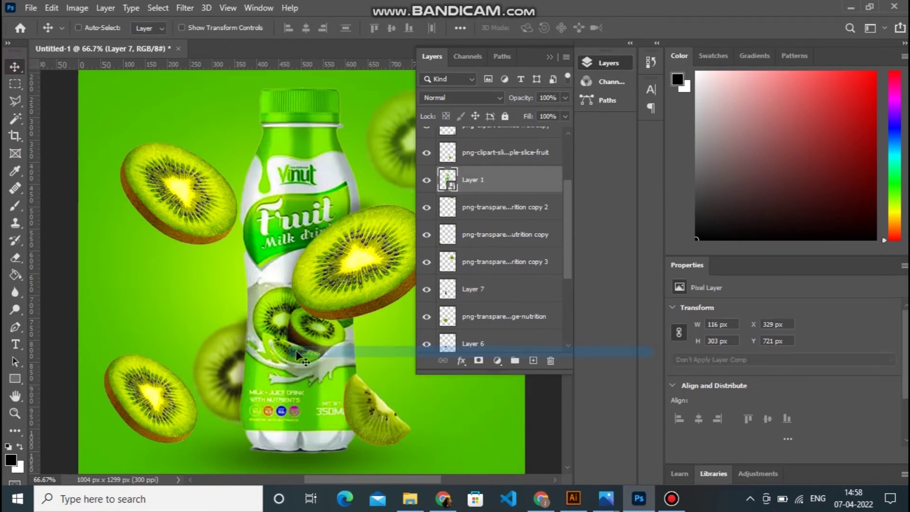
pyautogui.click(502, 208)
pyautogui.click(533, 360)
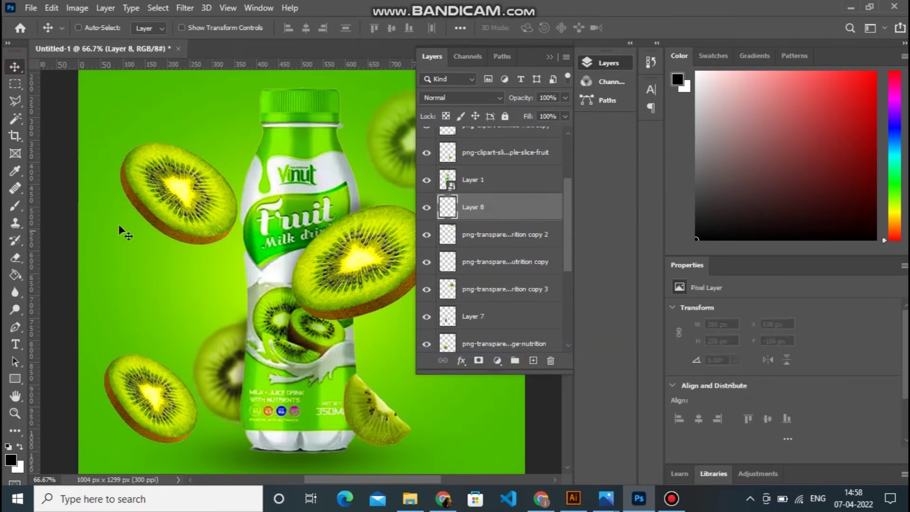
# Paint a black shadow along the kiwi wedge beside the bottle, and place its layer above Layer 1 with Fill at 51%
pyautogui.click(15, 205)
pyautogui.moveTo(353, 378)
pyautogui.mouseDown()
pyautogui.moveTo(351, 412)
pyautogui.moveTo(367, 438)
pyautogui.mouseUp()
pyautogui.moveTo(530, 207)
pyautogui.mouseDown()
pyautogui.moveTo(524, 171)
pyautogui.moveTo(543, 128)
pyautogui.mouseUp()
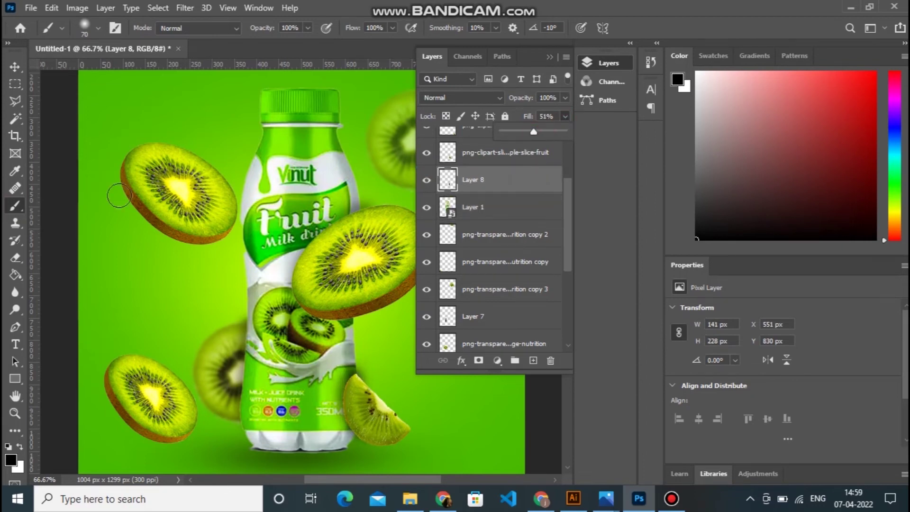
pyautogui.click(17, 259)
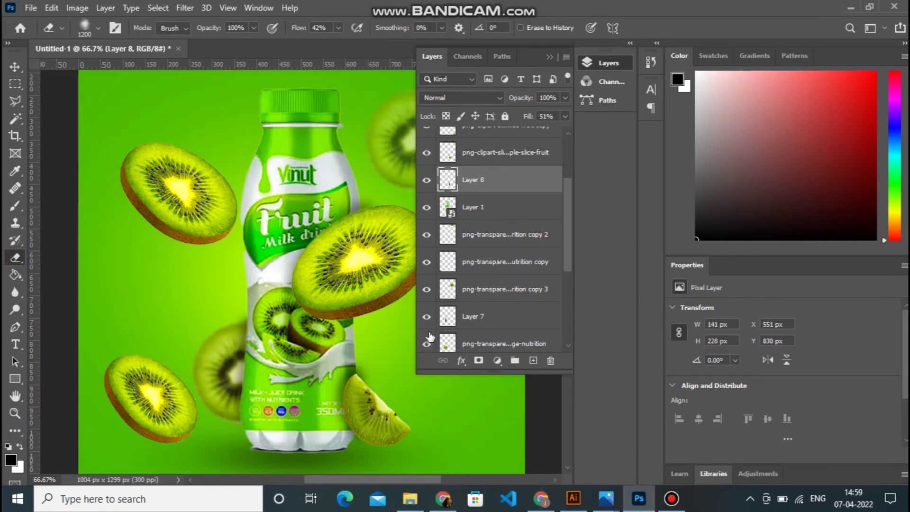
pyautogui.press('[')
pyautogui.press('[')
pyautogui.press('[')
pyautogui.press('[')
pyautogui.press('[')
pyautogui.press('[')
pyautogui.press('[')
pyautogui.press('[')
pyautogui.press('[')
pyautogui.press('[')
pyautogui.press('[')
# Extend the wedge's shadow on Layer 8 with another black 70 px brush stroke over the bottle's lower edge
pyautogui.click(16, 204)
pyautogui.moveTo(351, 403)
pyautogui.mouseDown()
pyautogui.moveTo(369, 437)
pyautogui.moveTo(348, 417)
pyautogui.mouseUp()
pyautogui.hotkey('ctrl', '-')
pyautogui.hotkey('ctrl', '+')
pyautogui.hotkey('ctrl', '-')
pyautogui.hotkey('ctrl', '-')
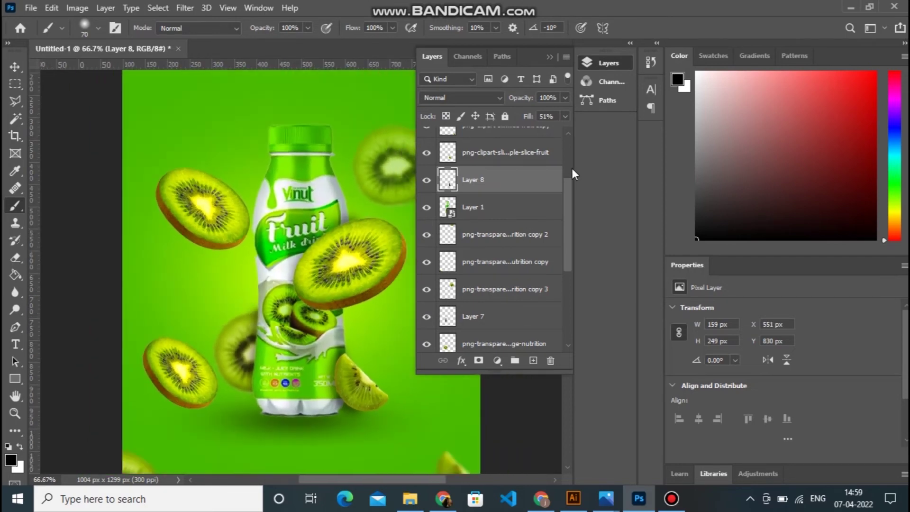
# Add a new layer directly above the green Layer 2 and open the brush preset settings
pyautogui.hotkey('ctrl', '+')
pyautogui.moveTo(570, 203); pyautogui.dragTo(534, 290)
pyautogui.click(493, 320)
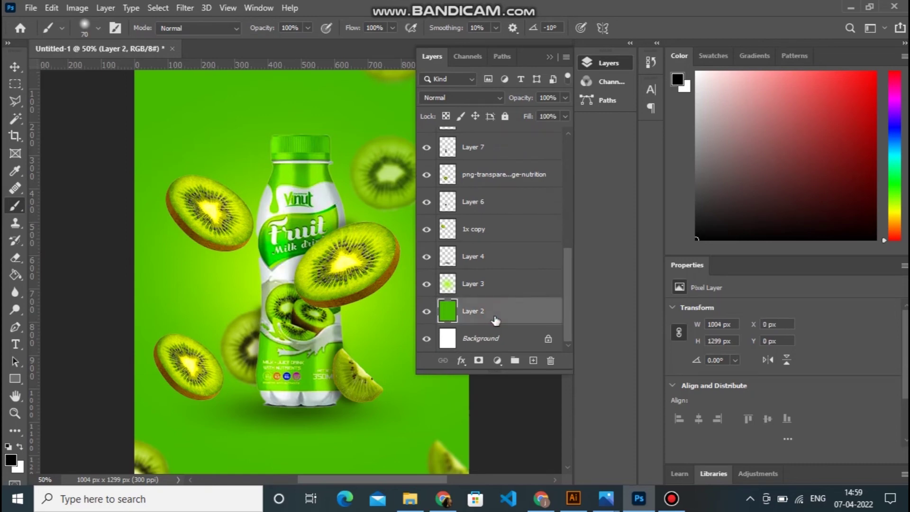
pyautogui.click(532, 361)
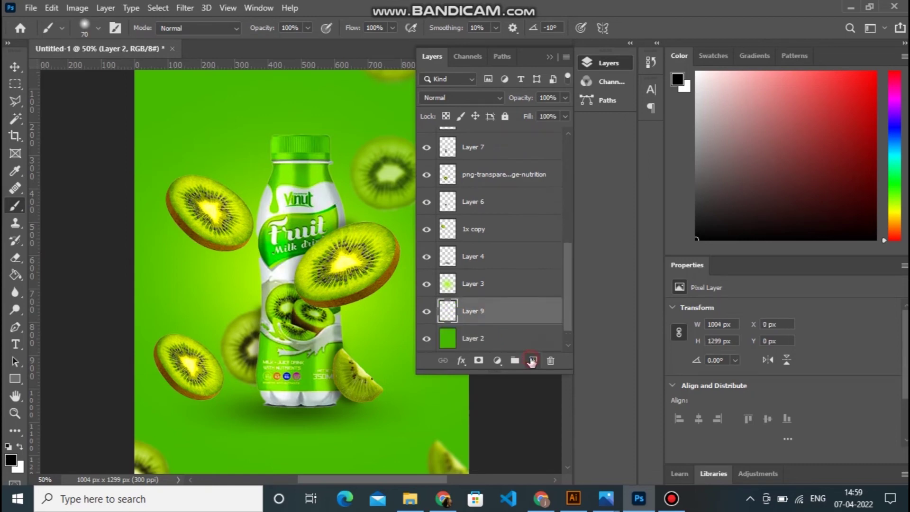
pyautogui.click(98, 30)
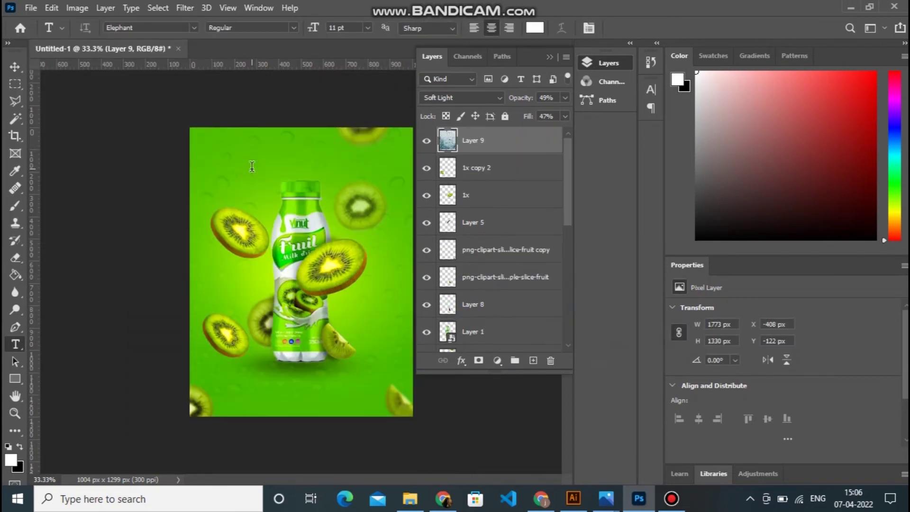
# Add a white "Kiwi" title above the bottle and set its font to WoodLook
pyautogui.click(251, 166)
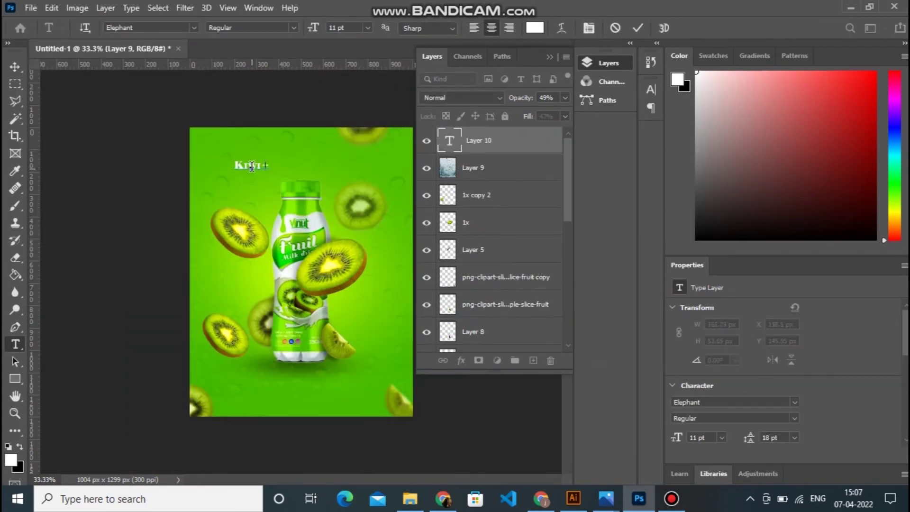
pyautogui.hotkey('ctrl', '+')
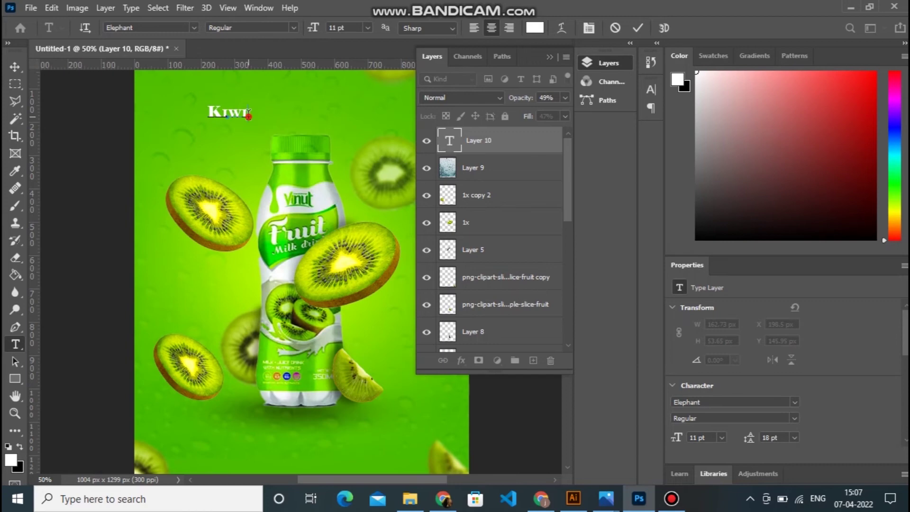
pyautogui.moveTo(248, 114); pyautogui.dragTo(193, 118)
pyautogui.write('wo')
pyautogui.press('Down')
pyautogui.press('Return')
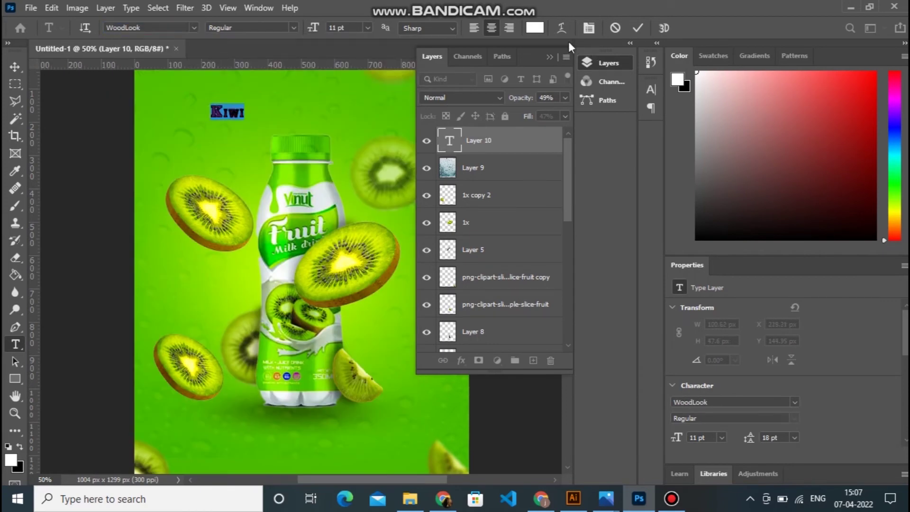
# Apply All Caps to the Kiwi title and move it closer to the bottle's cap
pyautogui.click(587, 29)
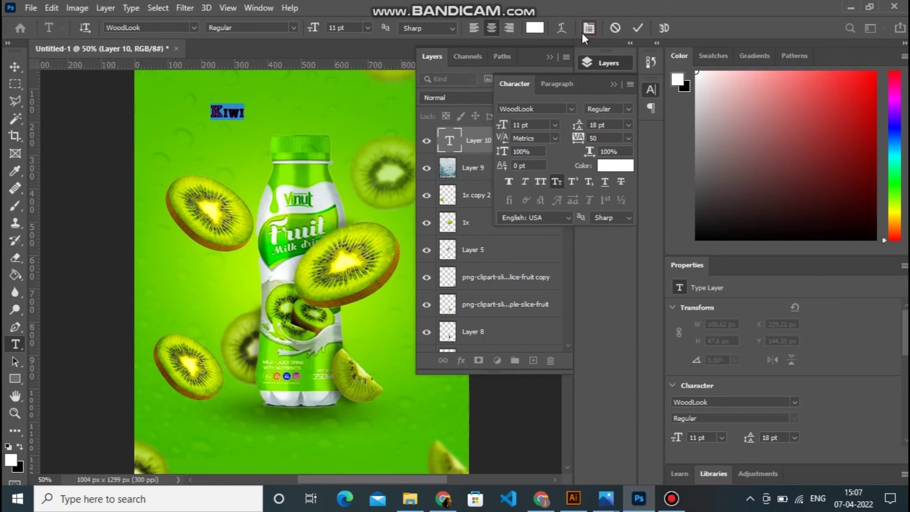
pyautogui.click(539, 186)
pyautogui.click(15, 66)
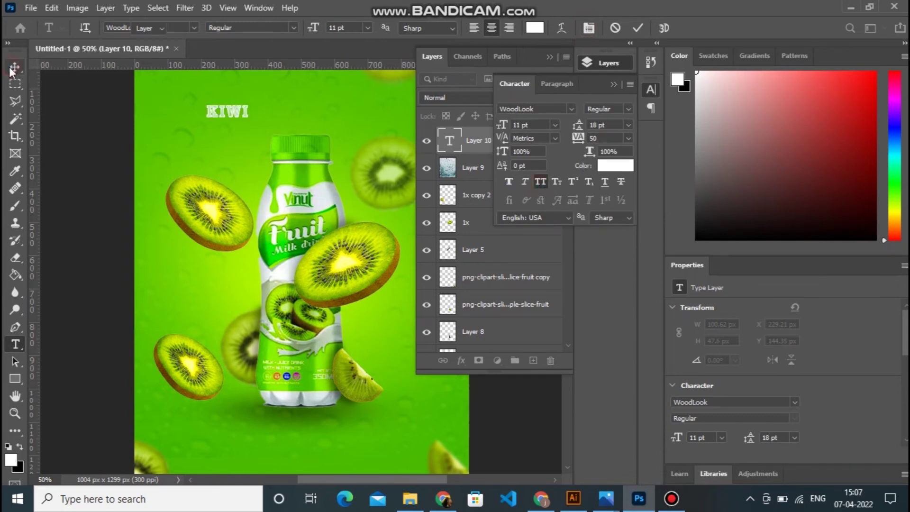
pyautogui.moveTo(251, 115); pyautogui.dragTo(278, 122)
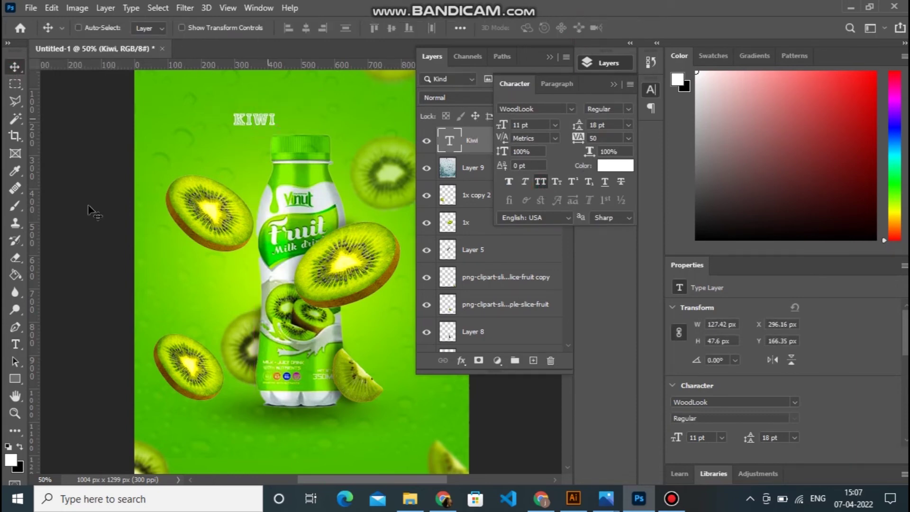
# Change the KIWI title's font to Times New Roman and its size to 60 pt
pyautogui.click(15, 344)
pyautogui.click(236, 119)
pyautogui.moveTo(262, 116); pyautogui.dragTo(276, 118)
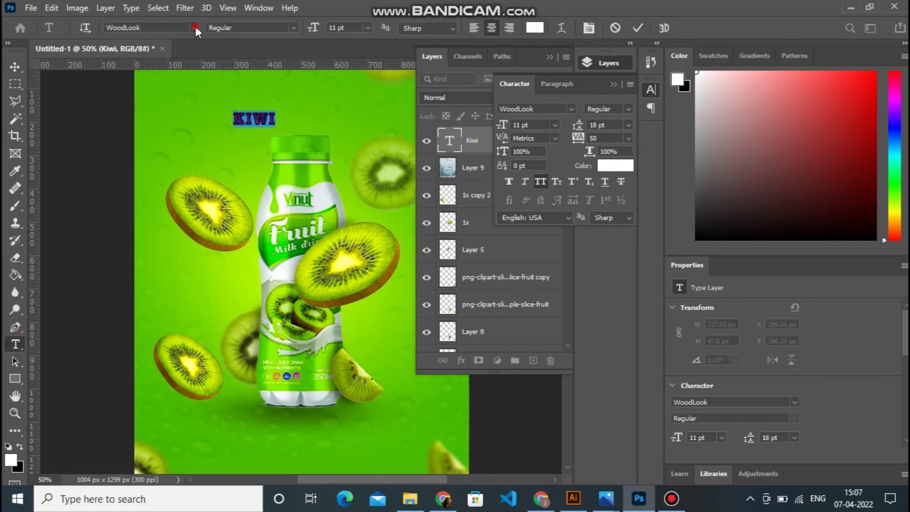
pyautogui.click(195, 27)
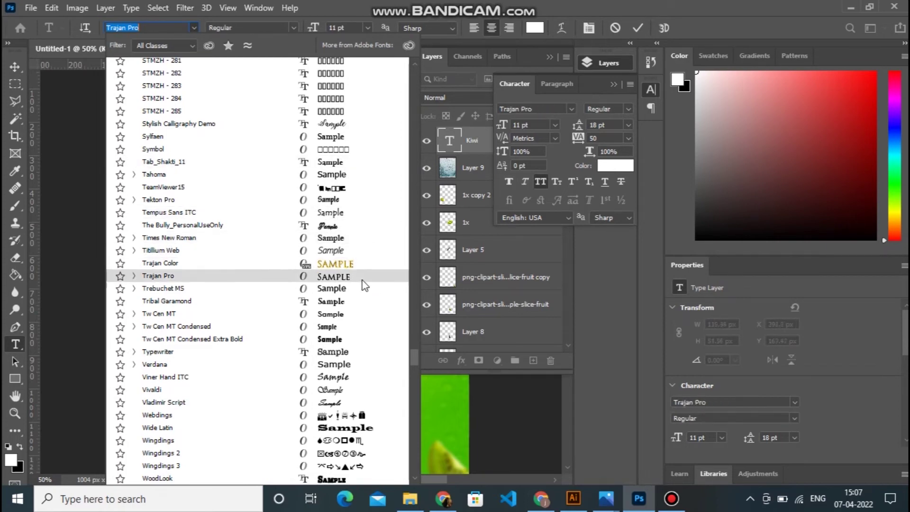
pyautogui.click(336, 238)
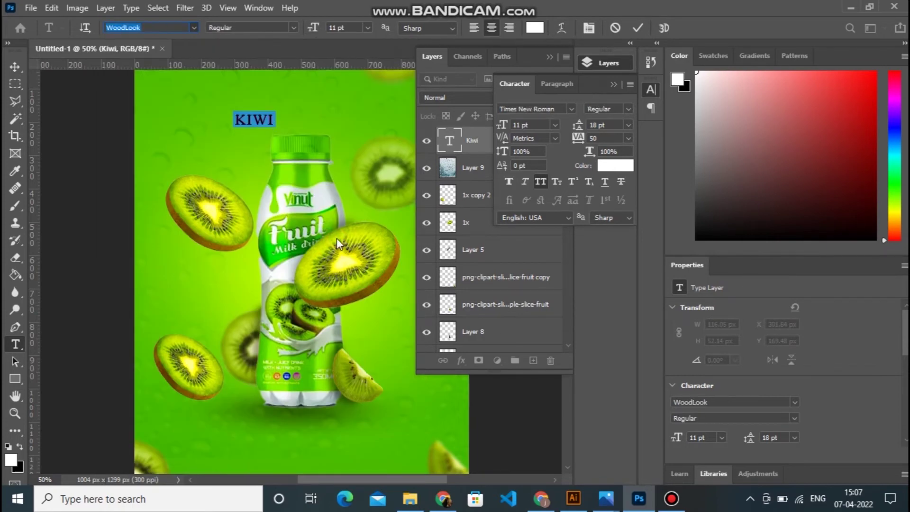
pyautogui.click(368, 27)
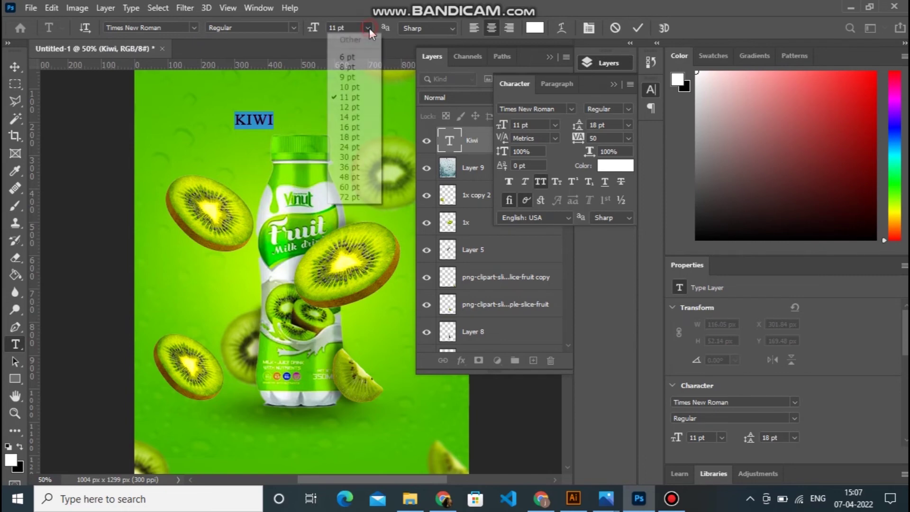
pyautogui.click(362, 188)
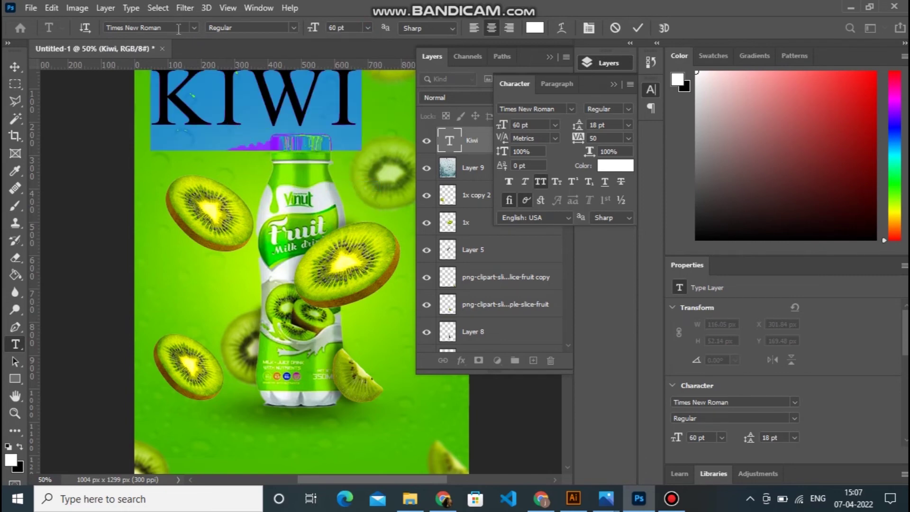
# Set the KIWI title's font to Elephant and its size to 24 pt
pyautogui.press('BackSpace')
pyautogui.press('BackSpace')
pyautogui.press('BackSpace')
pyautogui.press('BackSpace')
pyautogui.press('BackSpace')
pyautogui.press('BackSpace')
pyautogui.press('BackSpace')
pyautogui.press('BackSpace')
pyautogui.press('BackSpace')
pyautogui.press('BackSpace')
pyautogui.press('BackSpace')
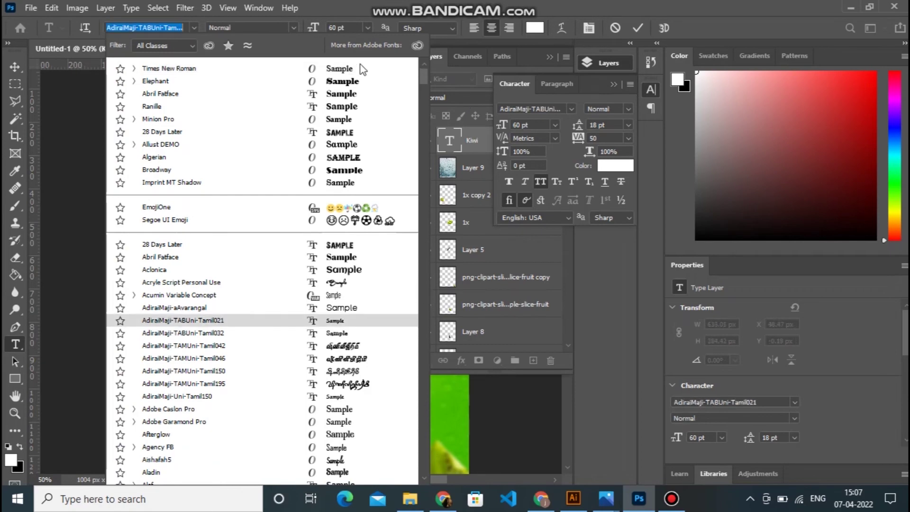
pyautogui.click(357, 80)
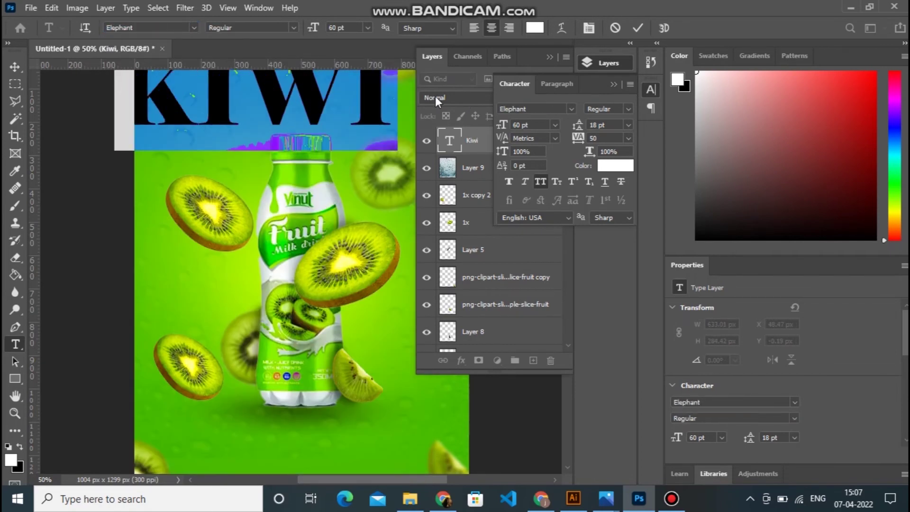
pyautogui.click(365, 29)
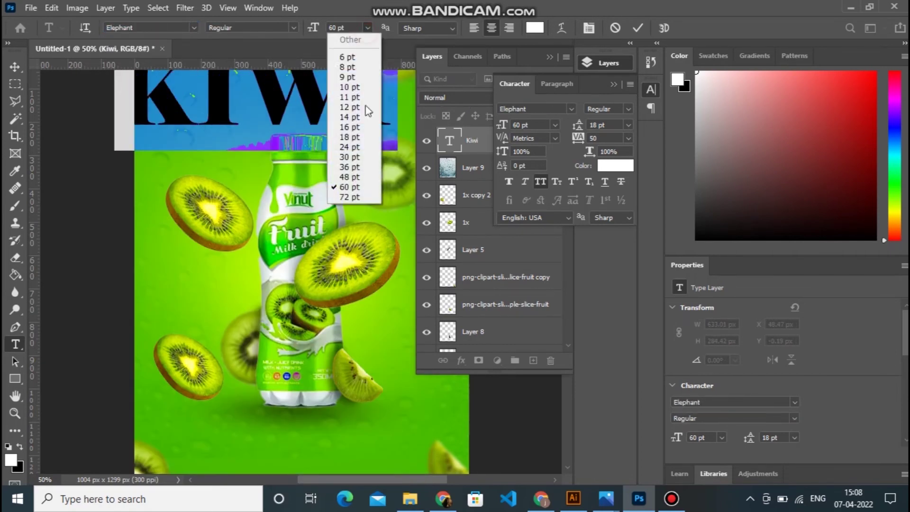
pyautogui.click(357, 147)
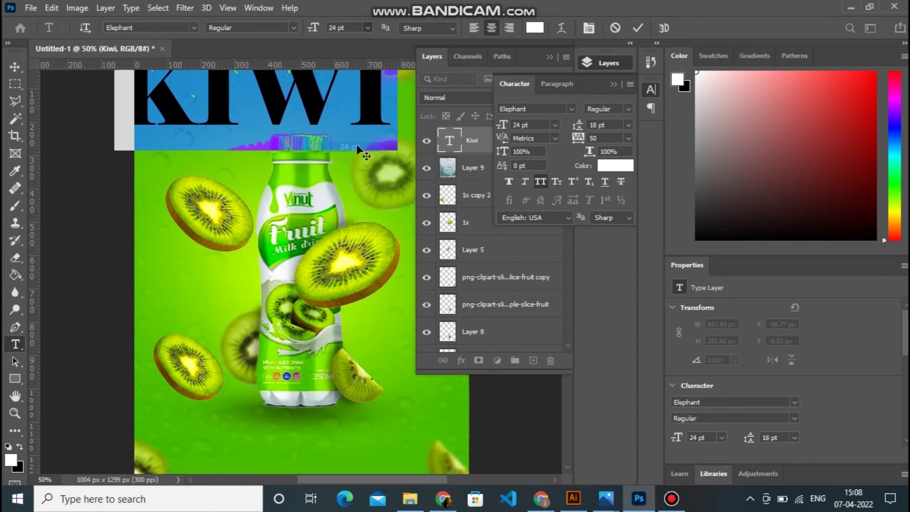
pyautogui.click(20, 69)
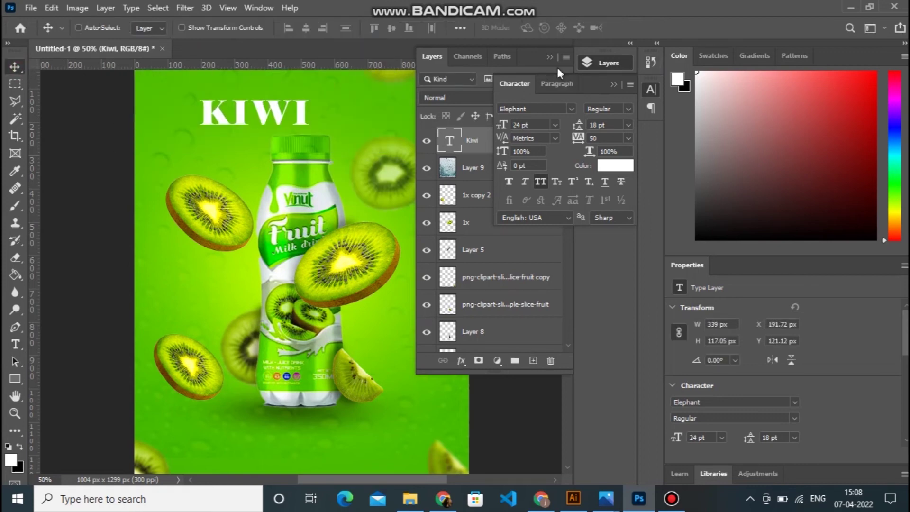
# Clear the panels off the canvas and move the KIWI title up toward the poster's upper-left area
pyautogui.click(615, 84)
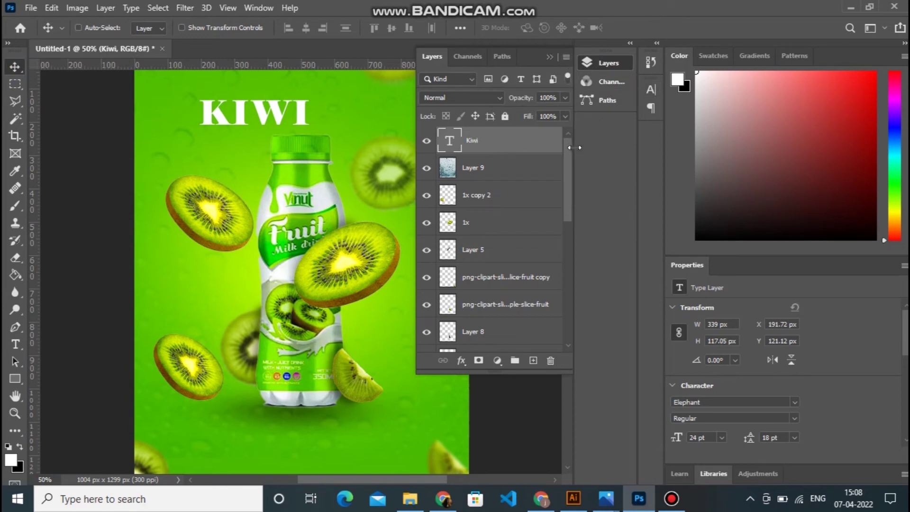
pyautogui.click(548, 55)
pyautogui.moveTo(568, 237); pyautogui.dragTo(568, 211)
pyautogui.moveTo(291, 198); pyautogui.dragTo(275, 180)
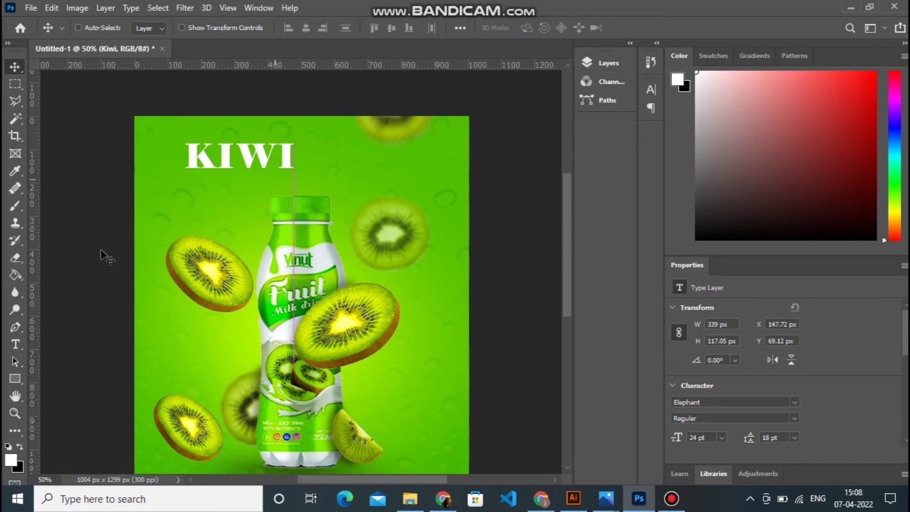
# Reduce the KIWI title to 18 pt and nudge it into place near the poster's upper-left area
pyautogui.click(15, 344)
pyautogui.moveTo(190, 154); pyautogui.dragTo(283, 152)
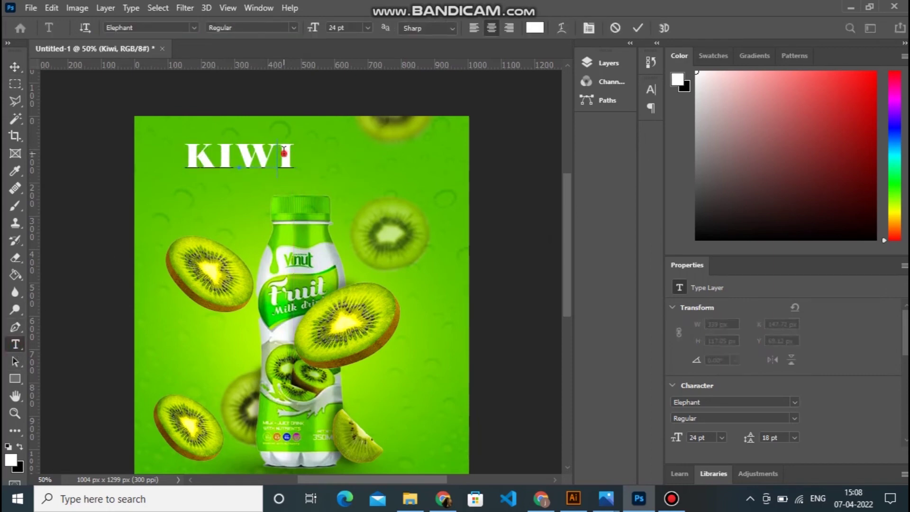
pyautogui.click(368, 28)
pyautogui.click(362, 138)
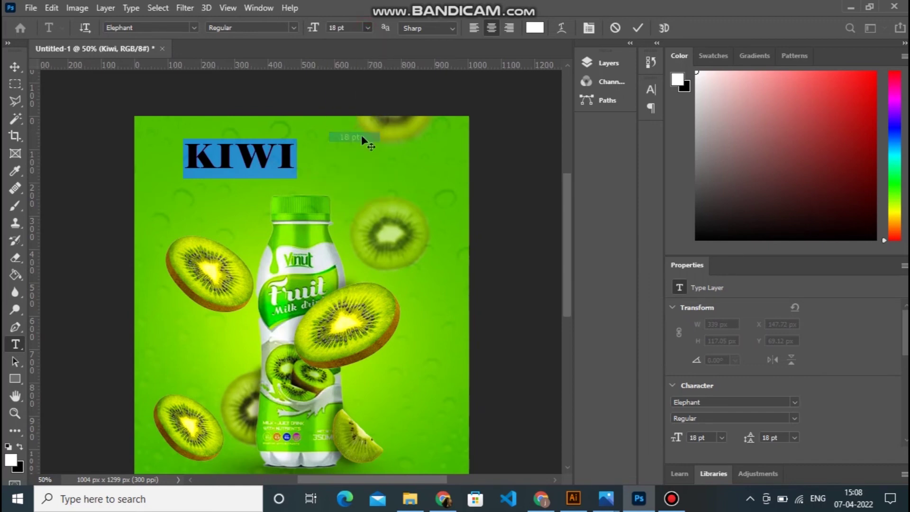
pyautogui.click(15, 67)
pyautogui.moveTo(266, 143)
pyautogui.mouseDown()
pyautogui.moveTo(298, 138)
pyautogui.moveTo(251, 142)
pyautogui.moveTo(252, 158)
pyautogui.moveTo(269, 166)
pyautogui.moveTo(268, 152)
pyautogui.mouseUp()
pyautogui.hotkey('ctrl', '0')
pyautogui.hotkey('ctrl', '-')
pyautogui.hotkey('ctrl', '+')
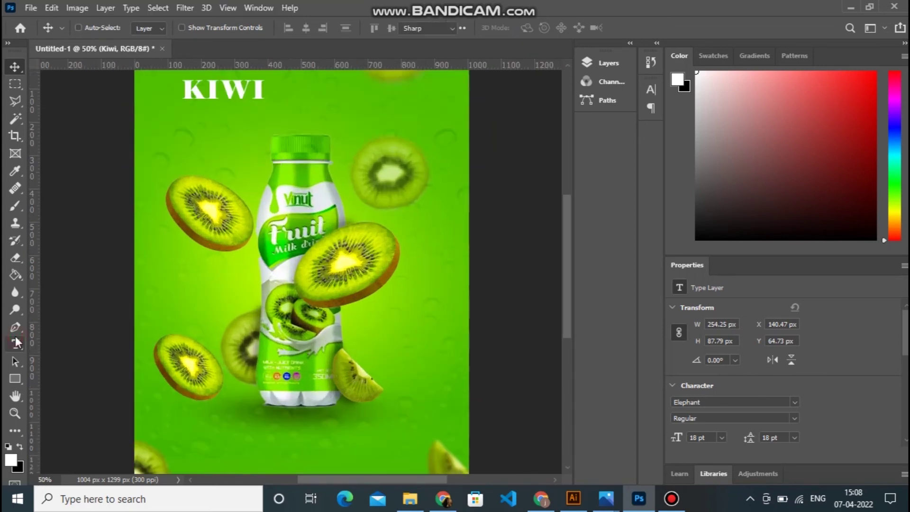
# Tighten the KIWI title's letter spacing, trying tracking 5 before setting it to -5
pyautogui.click(15, 343)
pyautogui.moveTo(190, 94); pyautogui.dragTo(262, 90)
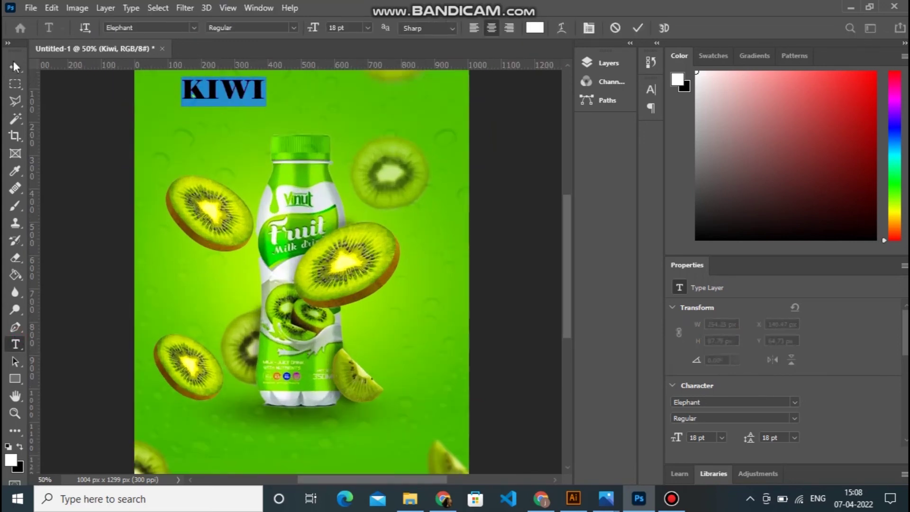
pyautogui.click(589, 27)
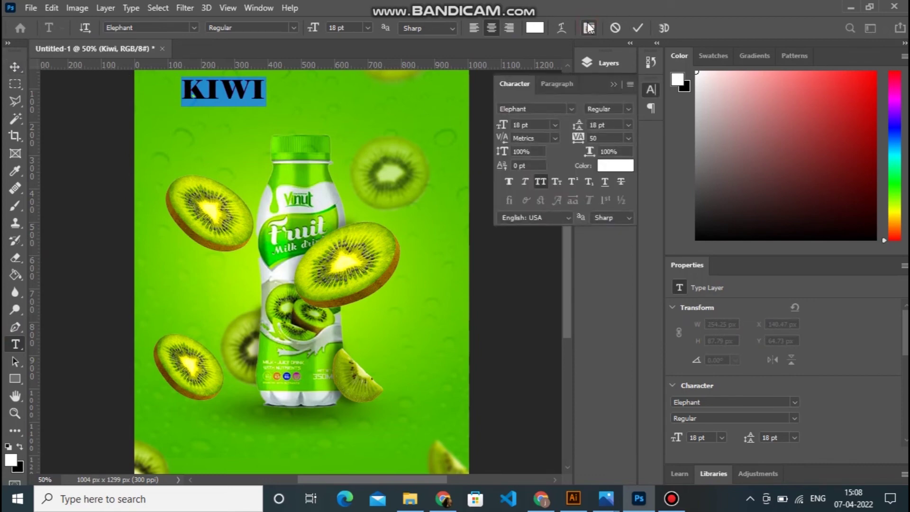
pyautogui.click(628, 138)
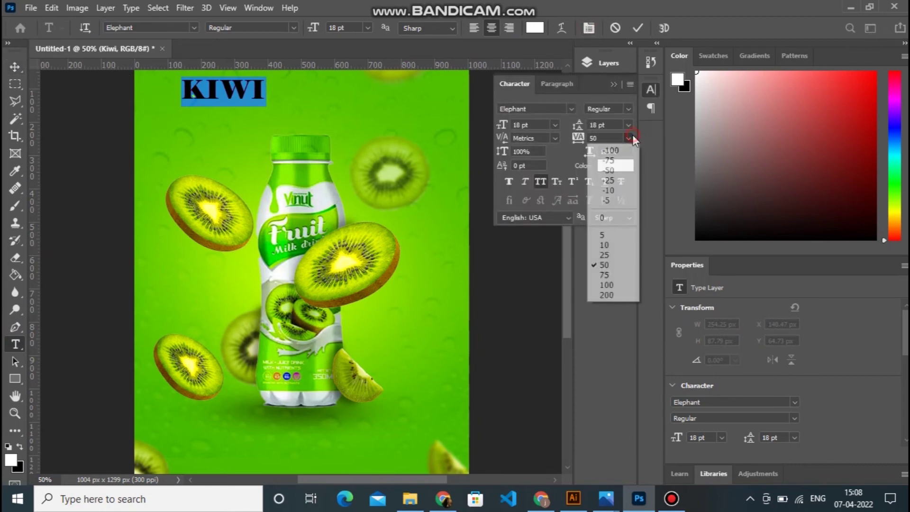
pyautogui.click(613, 236)
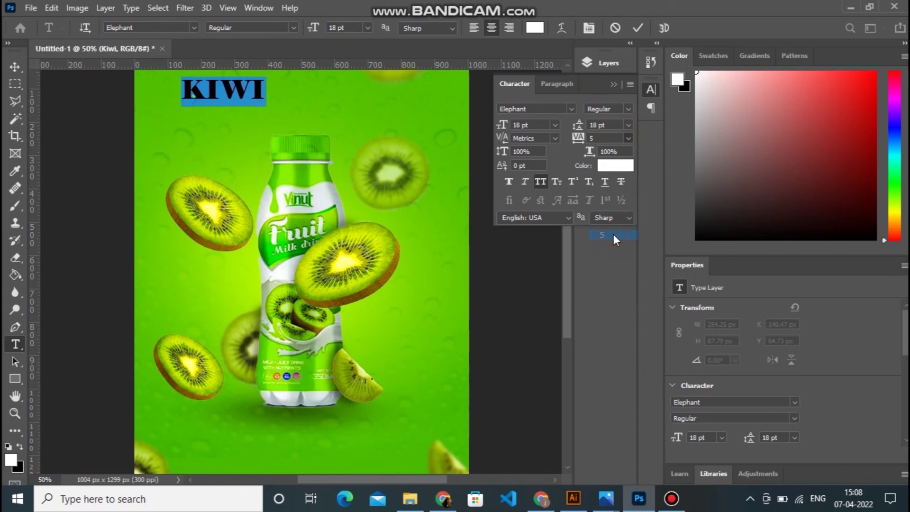
pyautogui.click(632, 139)
pyautogui.click(632, 139)
pyautogui.click(632, 139)
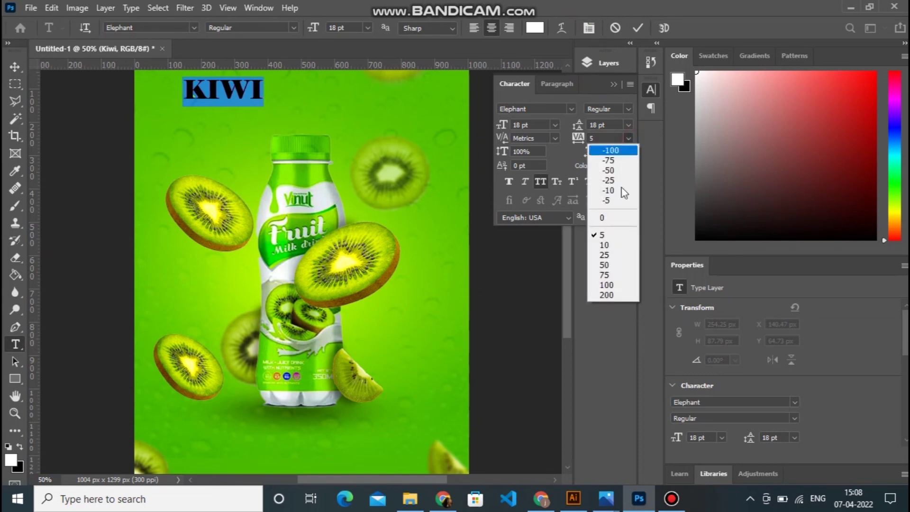
pyautogui.click(610, 209)
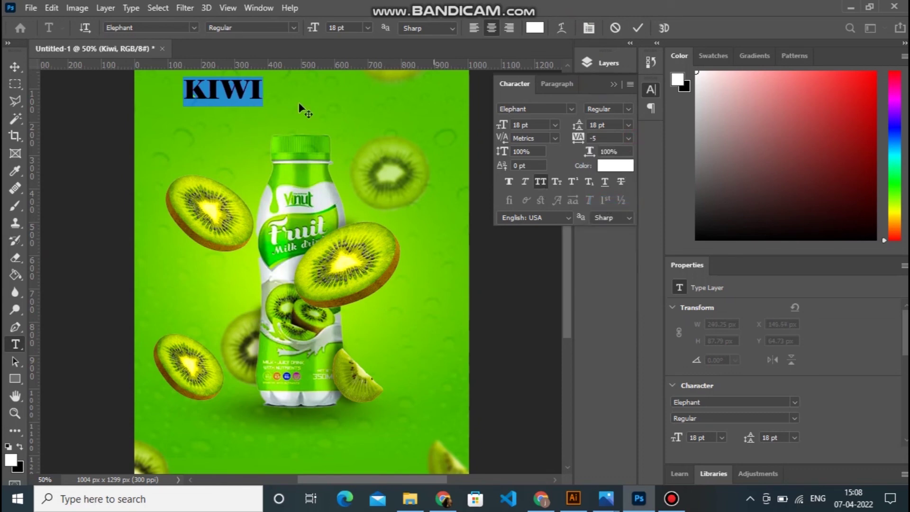
pyautogui.click(14, 66)
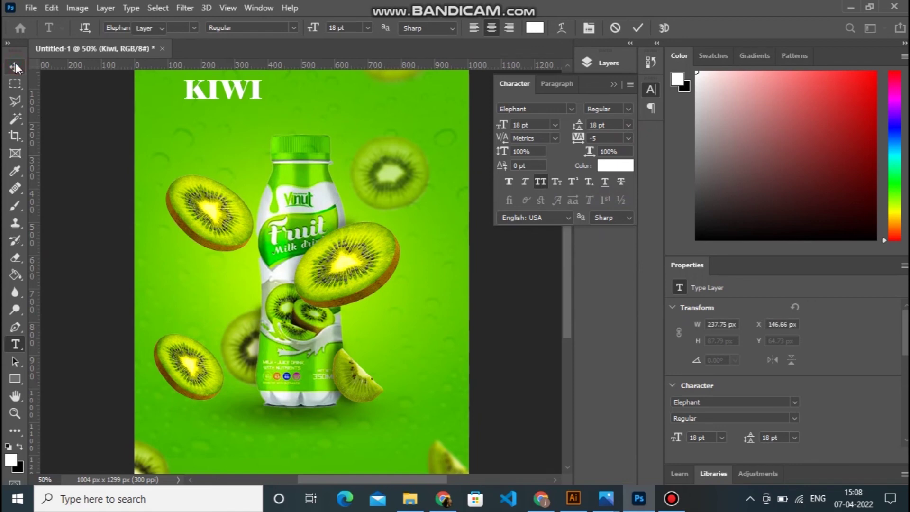
# Add a separate "Juice" text line below the KIWI title and turn off All Caps for it
pyautogui.click(15, 345)
pyautogui.click(190, 149)
pyautogui.write('JUICE')
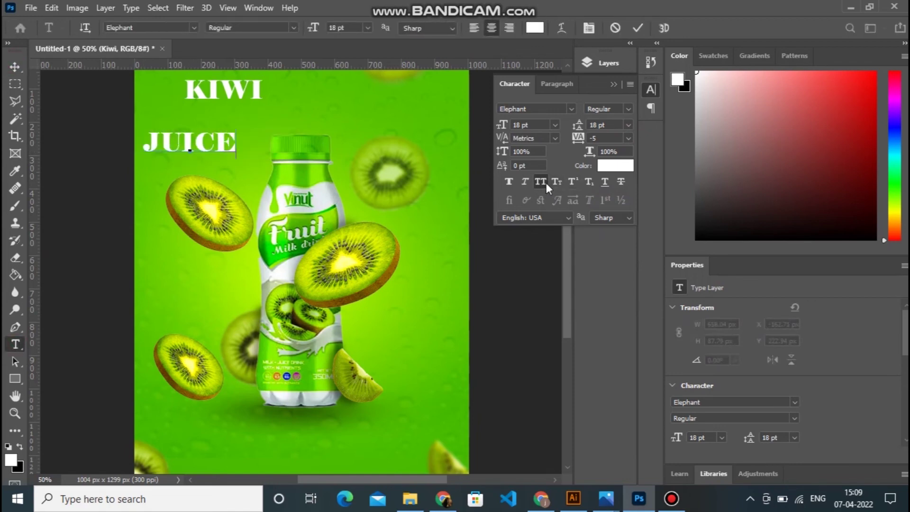
pyautogui.click(543, 183)
pyautogui.moveTo(239, 149); pyautogui.dragTo(102, 136)
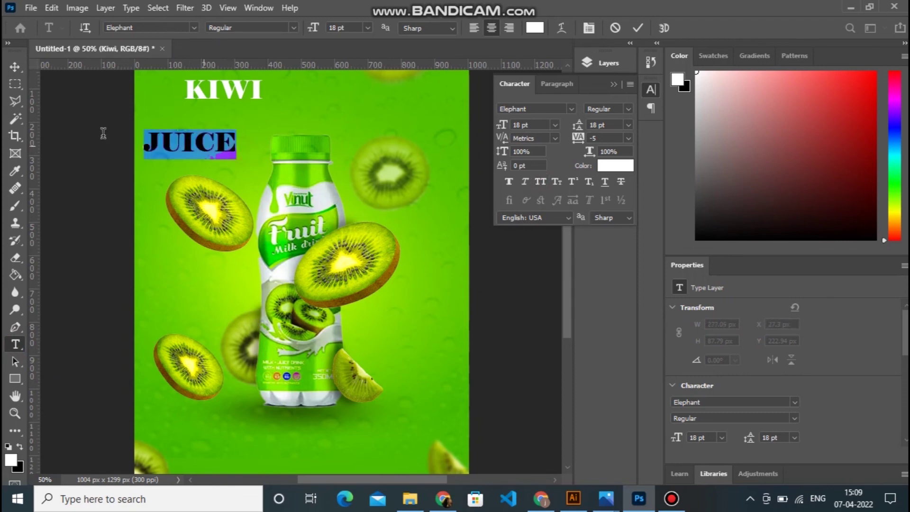
pyautogui.click(540, 182)
# Set the Juice text to Times New Roman at 11 pt and place it centred just beneath the KIWI title
pyautogui.click(194, 27)
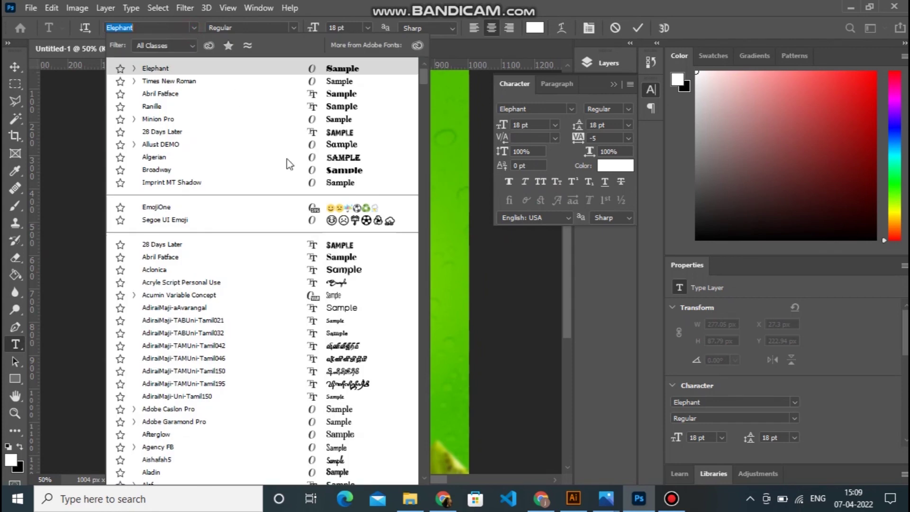
pyautogui.click(322, 81)
pyautogui.click(368, 28)
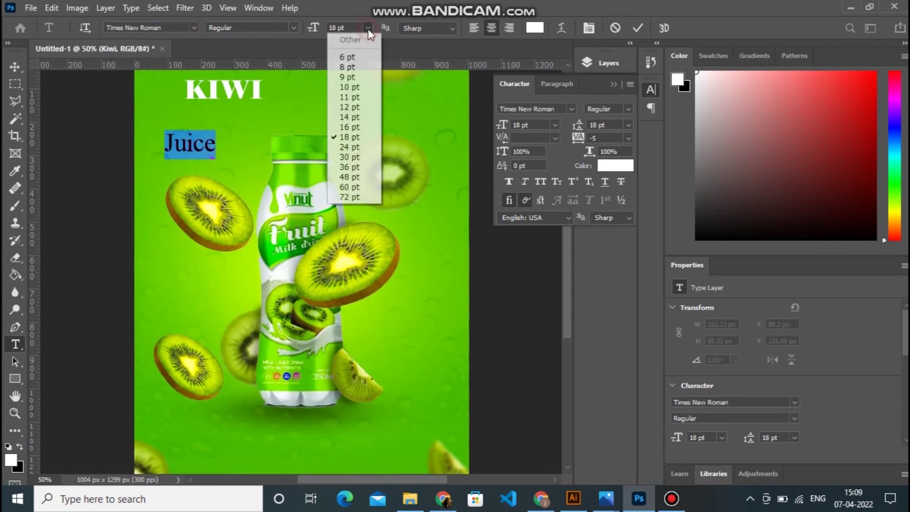
pyautogui.click(351, 97)
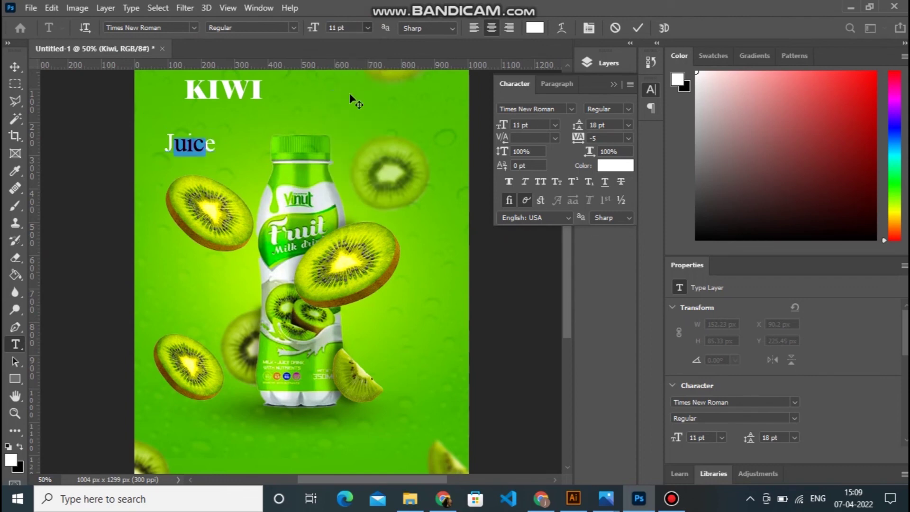
pyautogui.click(19, 68)
pyautogui.moveTo(201, 147); pyautogui.dragTo(236, 118)
# Widen the letter spacing of the Juice text by setting its tracking to 200
pyautogui.click(15, 344)
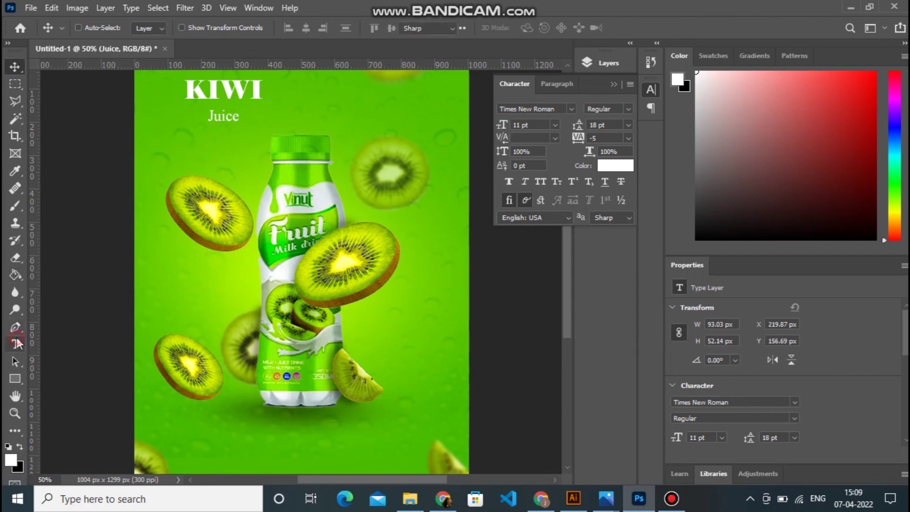
pyautogui.doubleClick(212, 114)
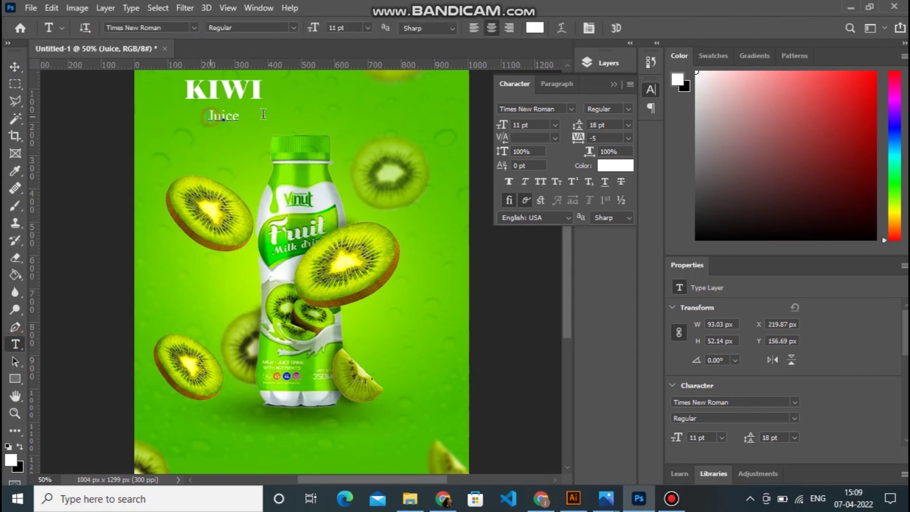
pyautogui.click(634, 138)
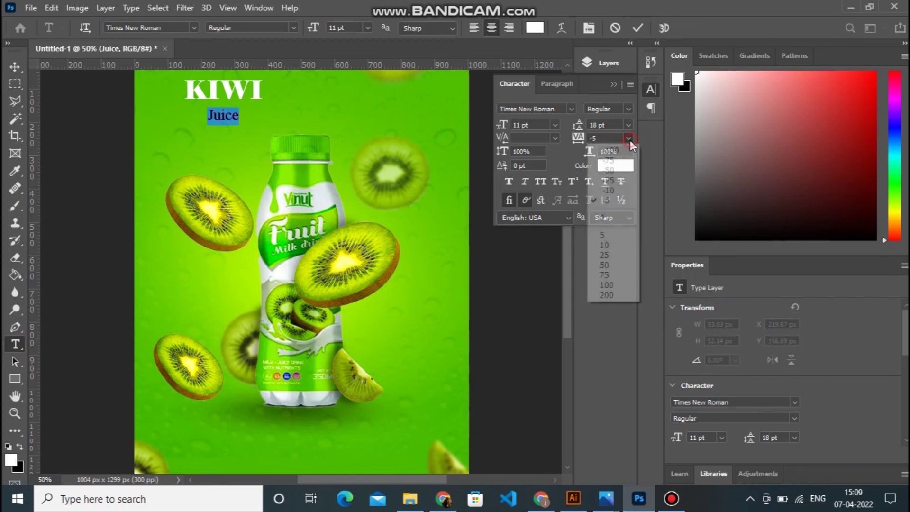
pyautogui.click(621, 283)
pyautogui.click(629, 138)
pyautogui.click(612, 294)
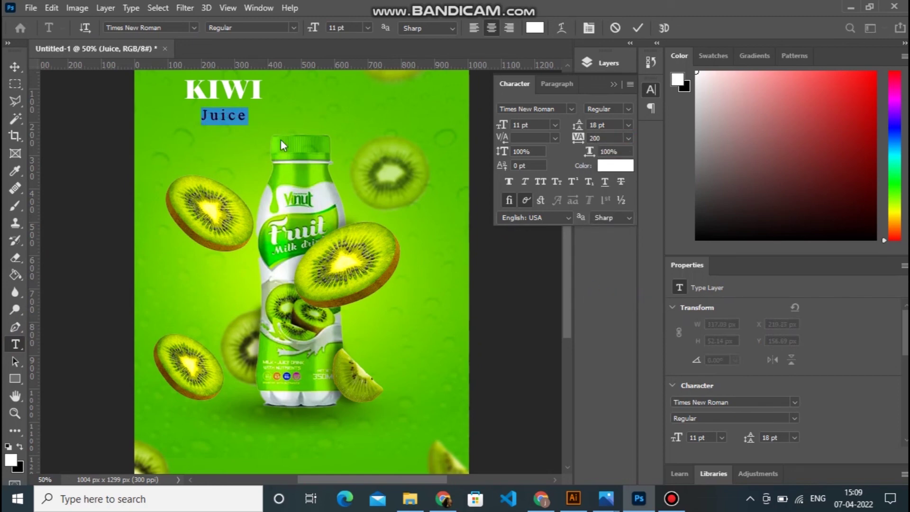
pyautogui.click(15, 69)
pyautogui.hotkey('ctrl', '-')
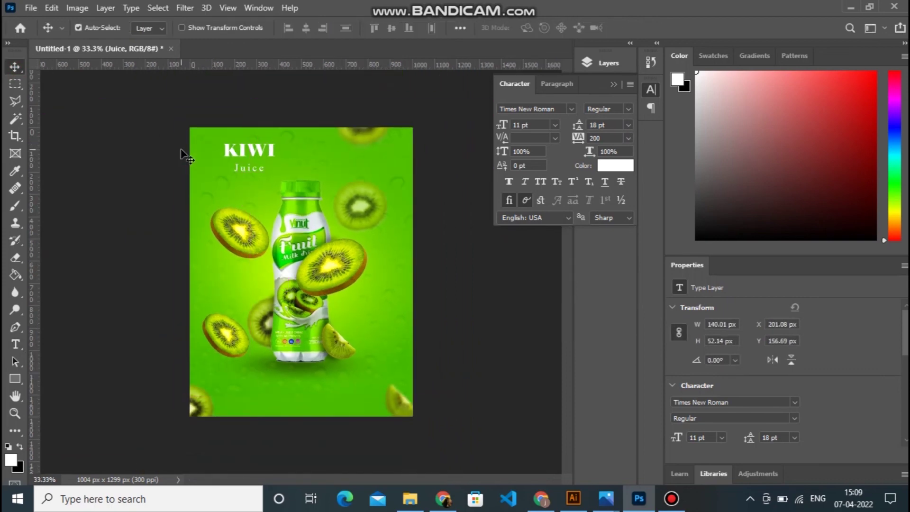
pyautogui.hotkey('ctrl', '+')
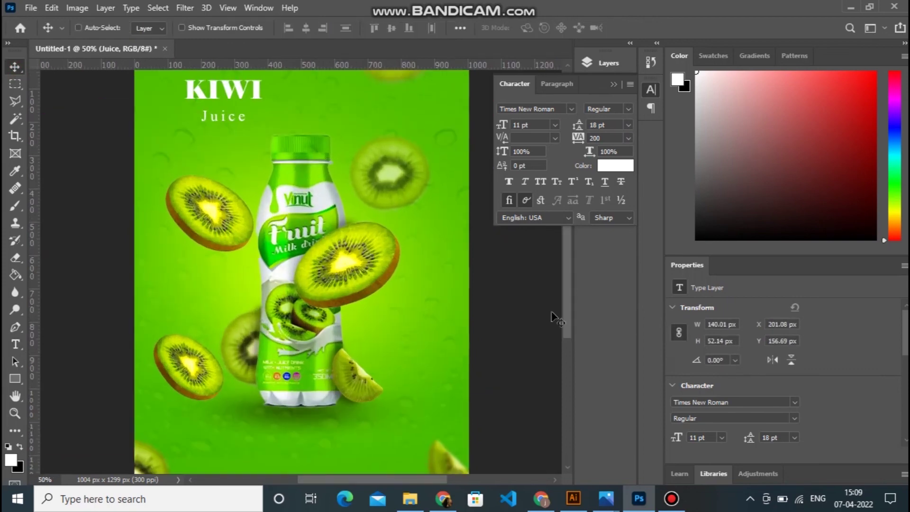
pyautogui.moveTo(567, 325); pyautogui.dragTo(567, 353)
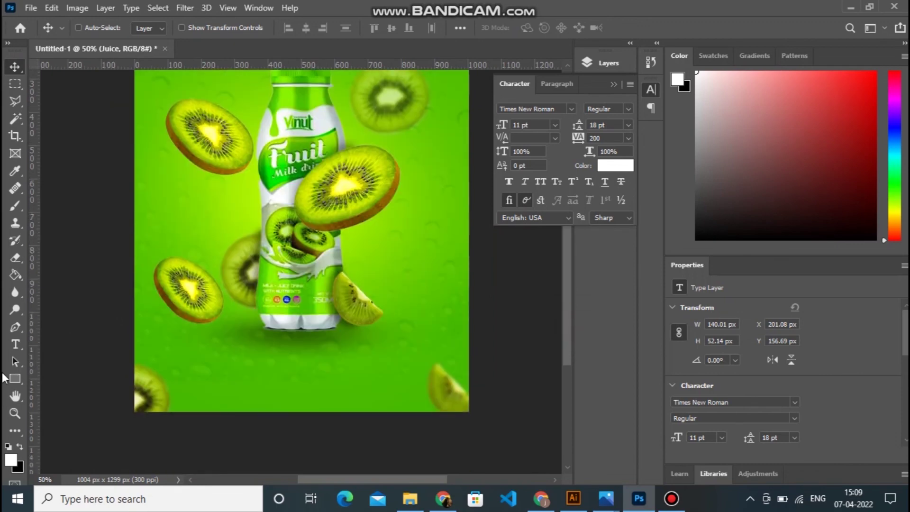
pyautogui.click(15, 344)
pyautogui.click(228, 391)
pyautogui.write('www.w')
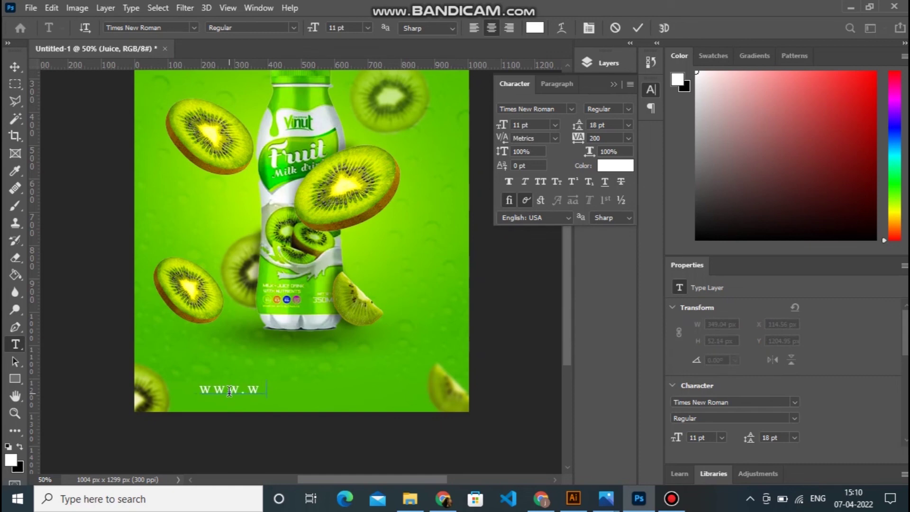
pyautogui.write('ebsite.co')
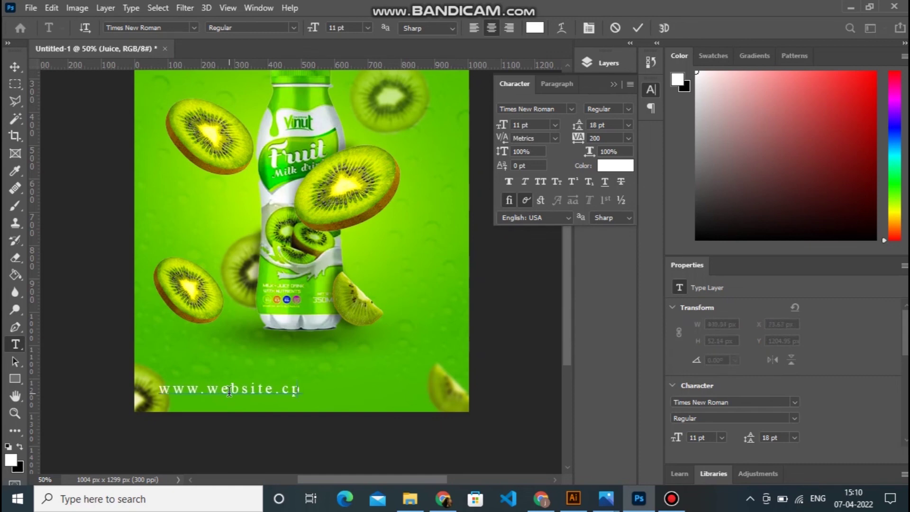
pyautogui.write('m')
# Reduce the website text to 8 pt and move it to the horizontal centre just above the poster's bottom edge
pyautogui.moveTo(310, 386); pyautogui.dragTo(137, 391)
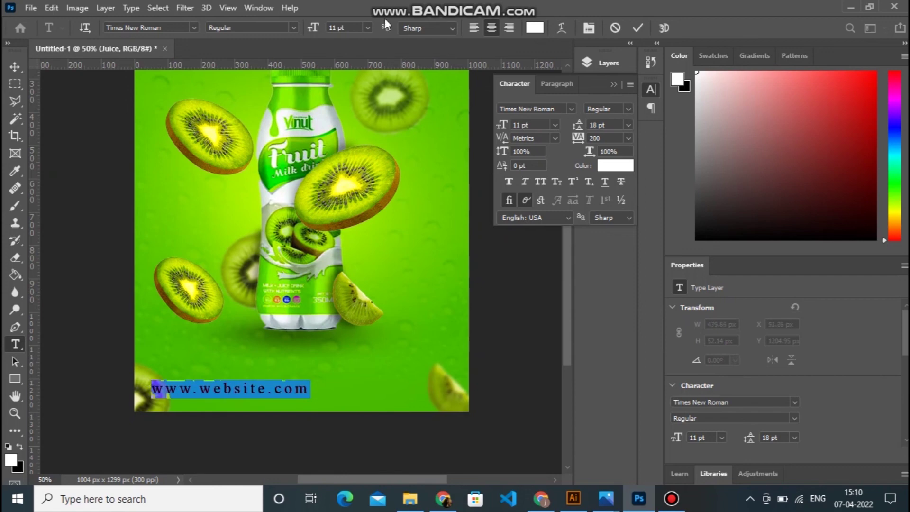
pyautogui.click(367, 27)
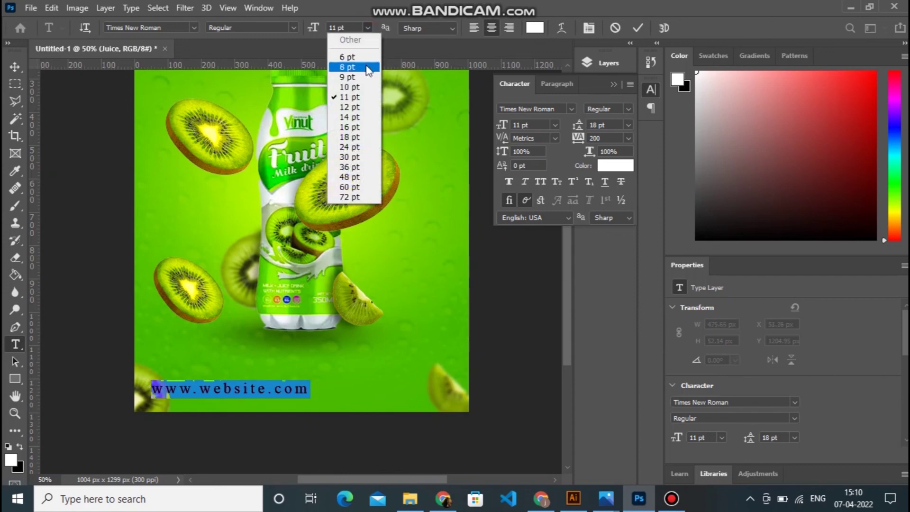
pyautogui.click(367, 67)
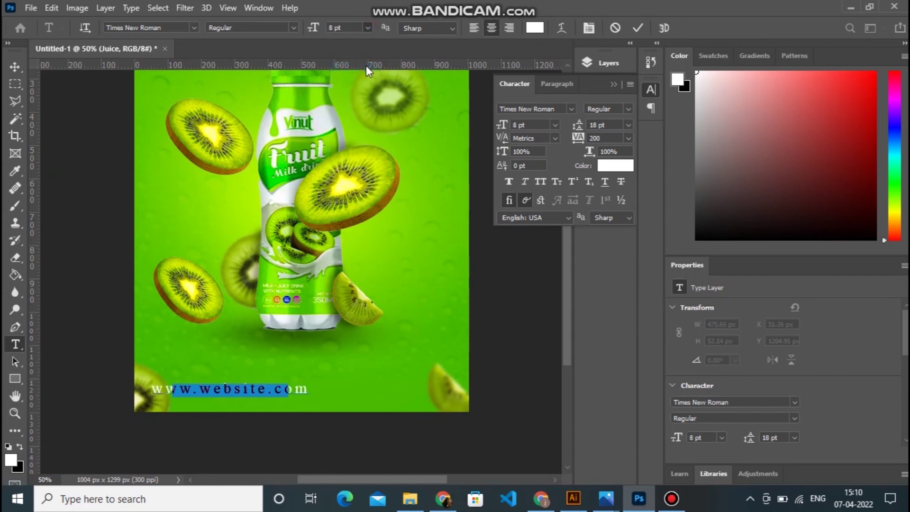
pyautogui.click(18, 61)
pyautogui.moveTo(289, 385); pyautogui.dragTo(362, 398)
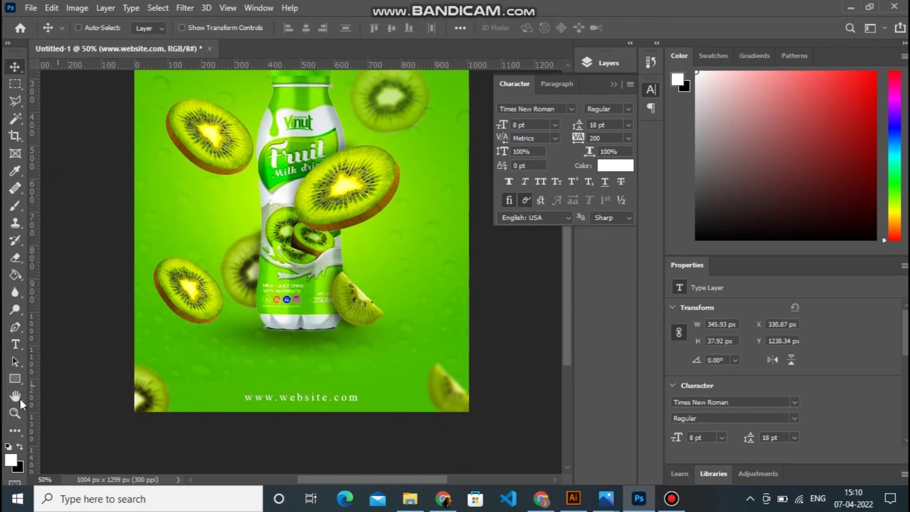
pyautogui.click(16, 344)
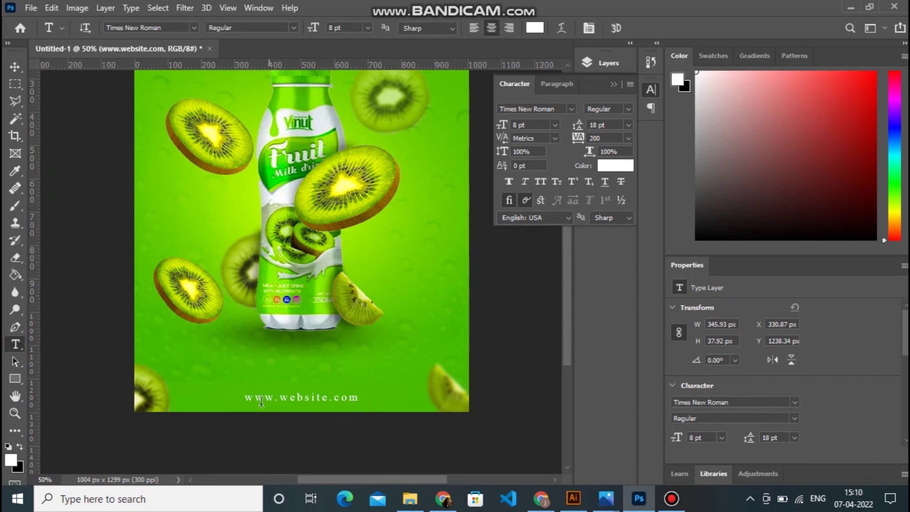
pyautogui.moveTo(245, 396); pyautogui.dragTo(402, 406)
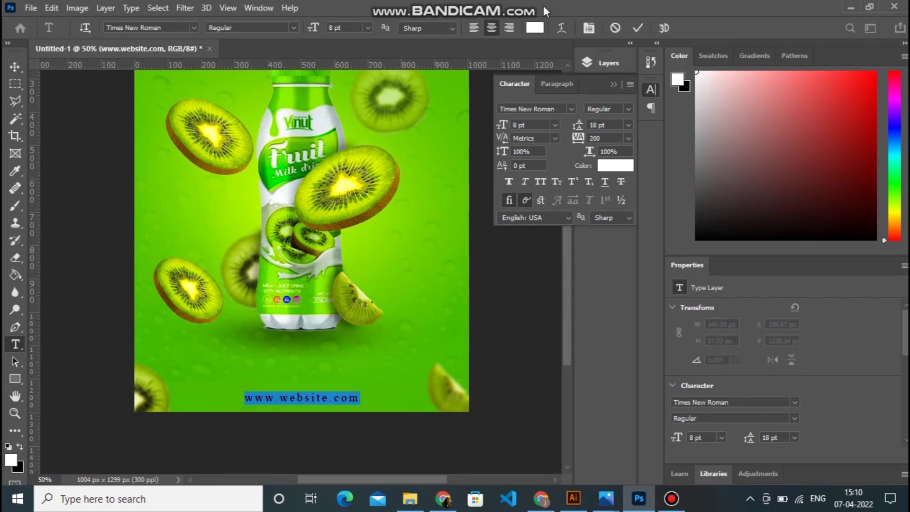
pyautogui.click(536, 28)
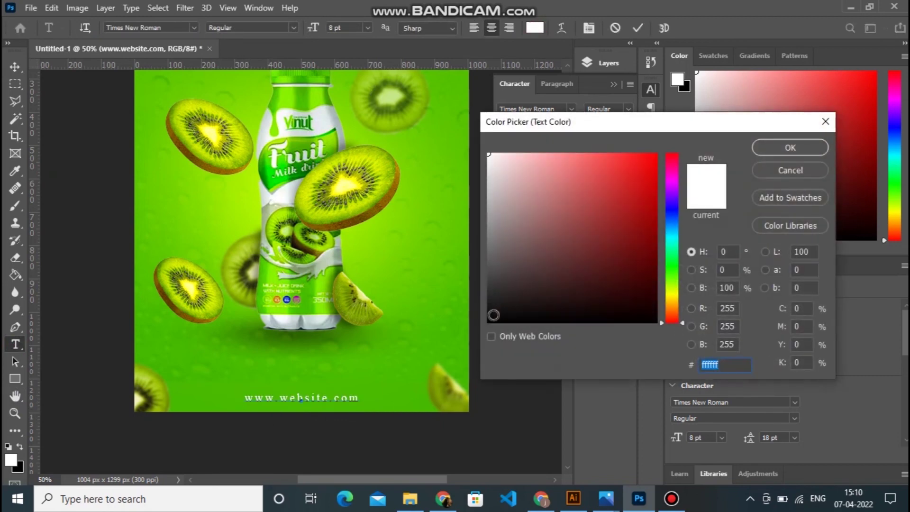
pyautogui.click(493, 316)
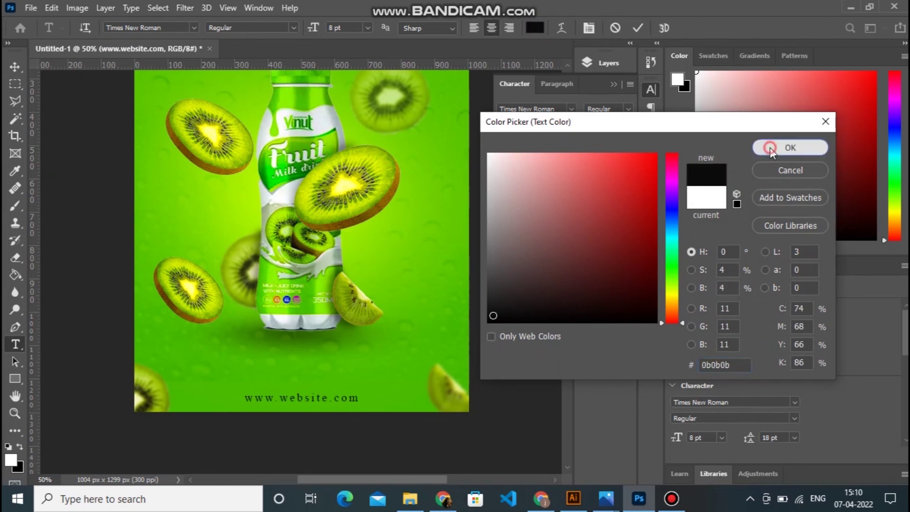
pyautogui.click(770, 147)
pyautogui.moveTo(567, 289); pyautogui.dragTo(566, 286)
pyautogui.click(15, 66)
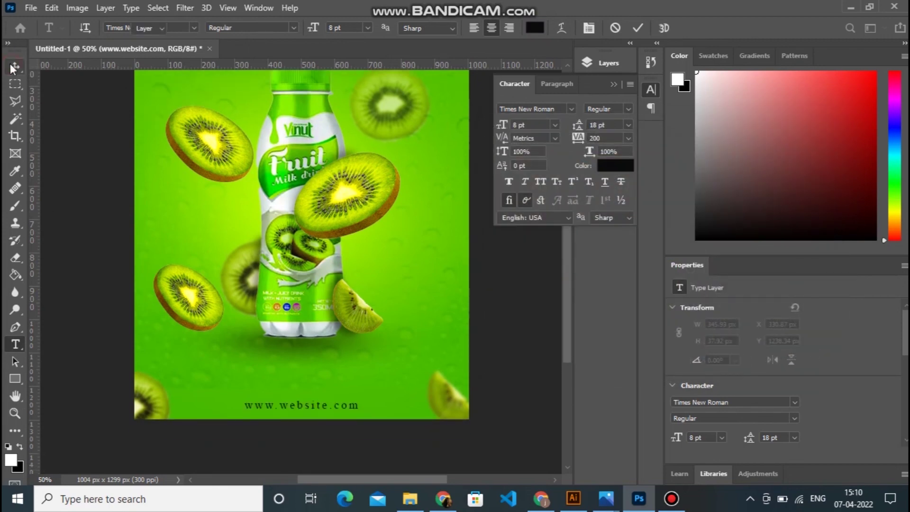